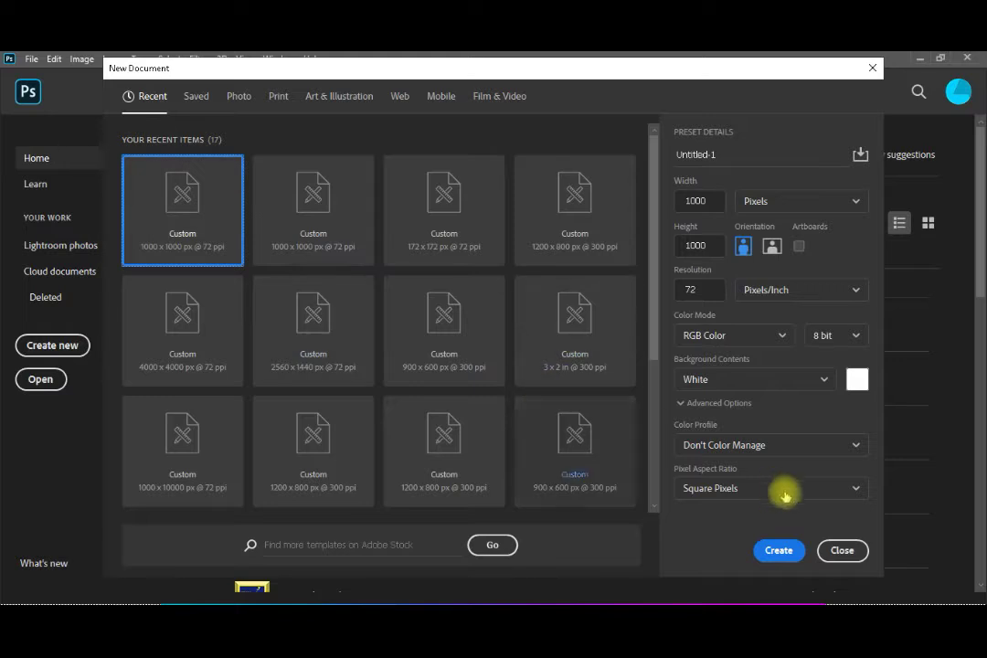
Step: Create a 1000 × 1000 px white document at 72 ppi and add a guide layout of 2 columns and 2 rows
{"action": "left_click", "coordinate": [768, 556]}
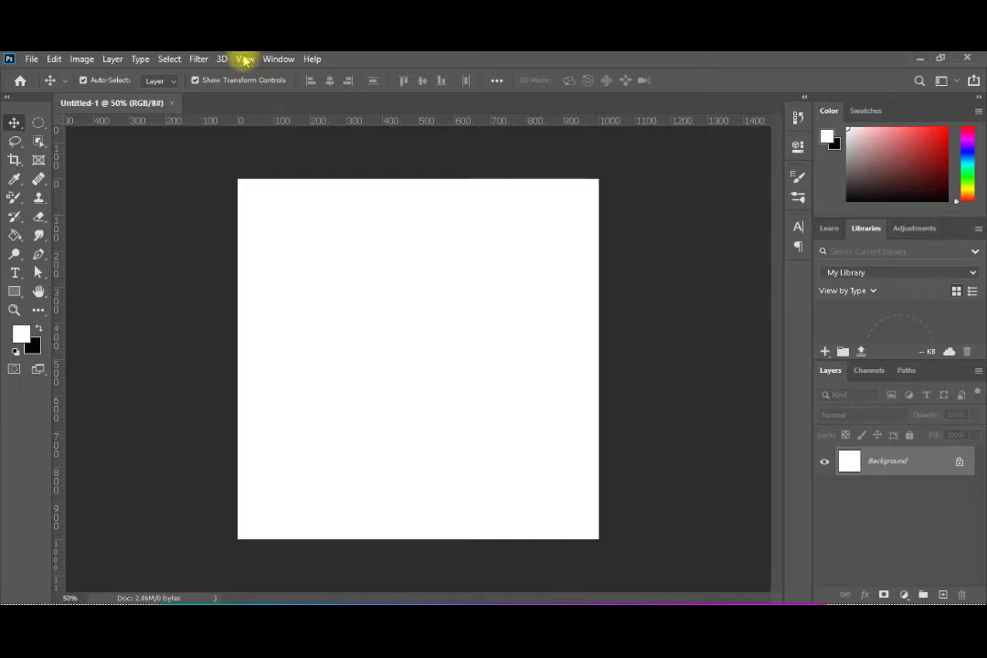
{"action": "left_click", "coordinate": [245, 59]}
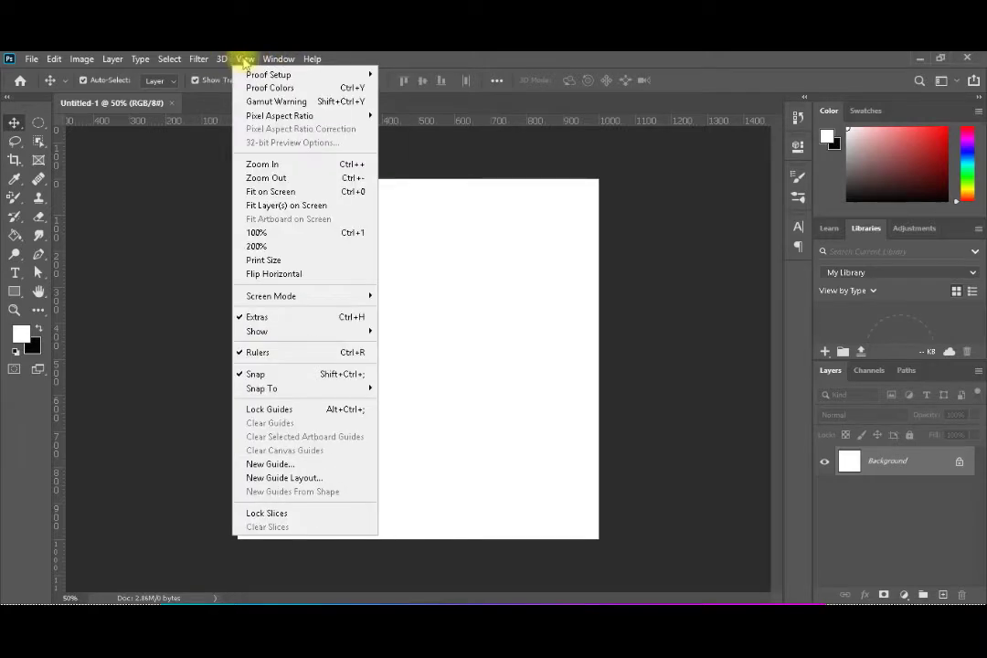
{"action": "left_click", "coordinate": [331, 478]}
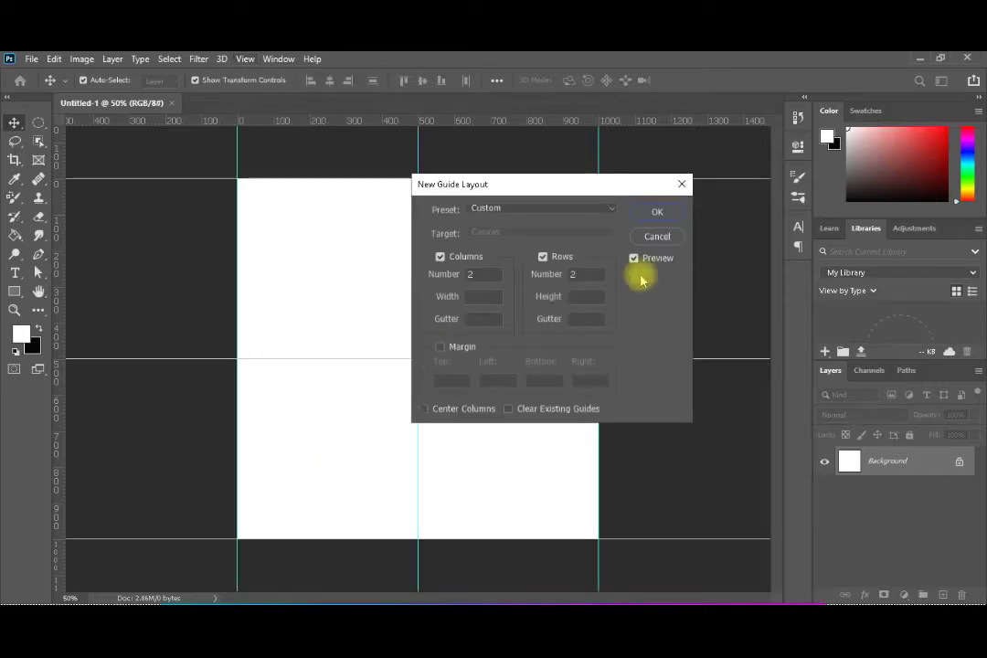
{"action": "left_click", "coordinate": [650, 213]}
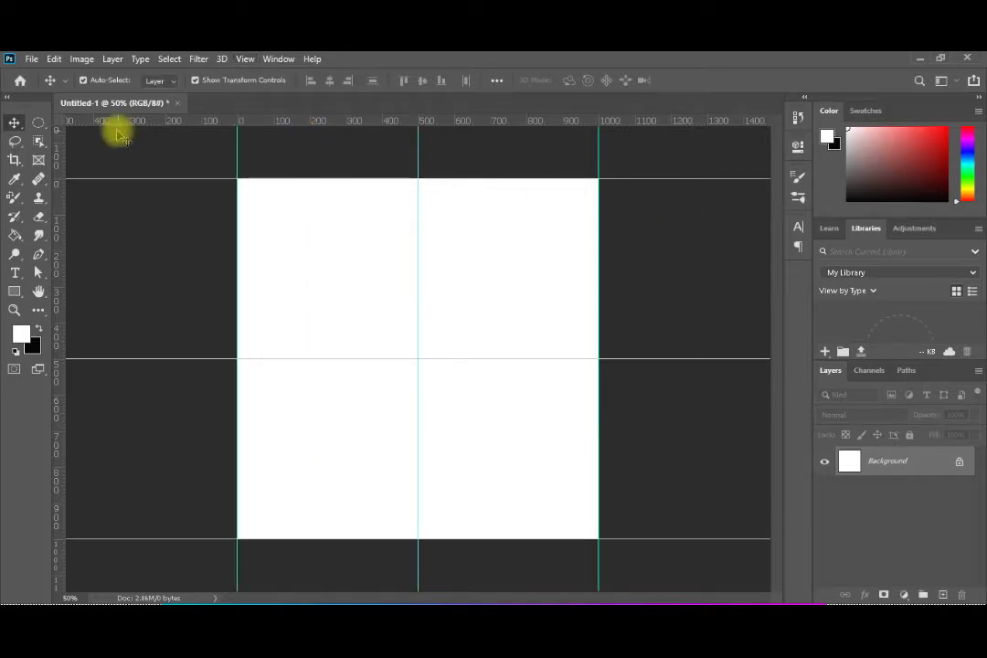
Step: Draw a vertical rectangle shape about 386 px high upward from the canvas centre and set its width to 20 px
{"action": "left_click", "coordinate": [15, 291]}
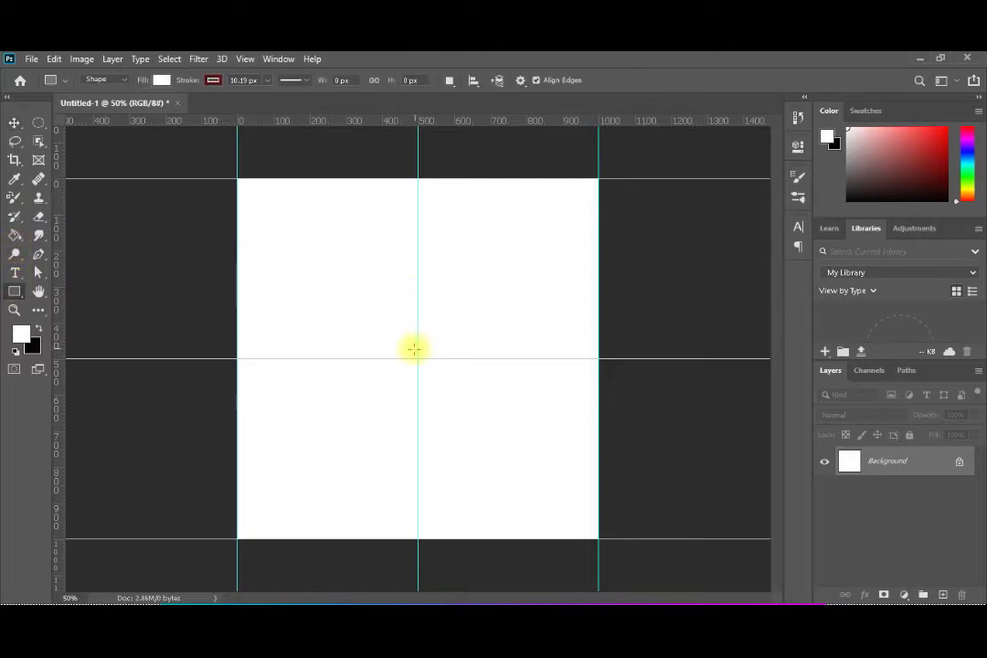
{"action": "left_click_drag", "start_coordinate": [412, 358], "coordinate": [419, 220]}
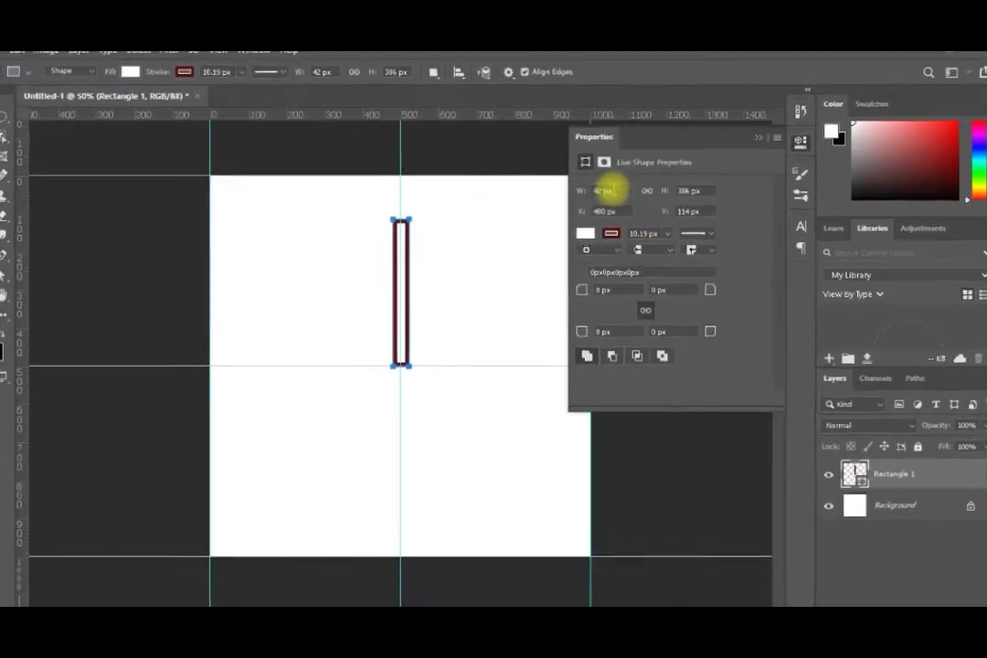
{"action": "left_click", "coordinate": [588, 190]}
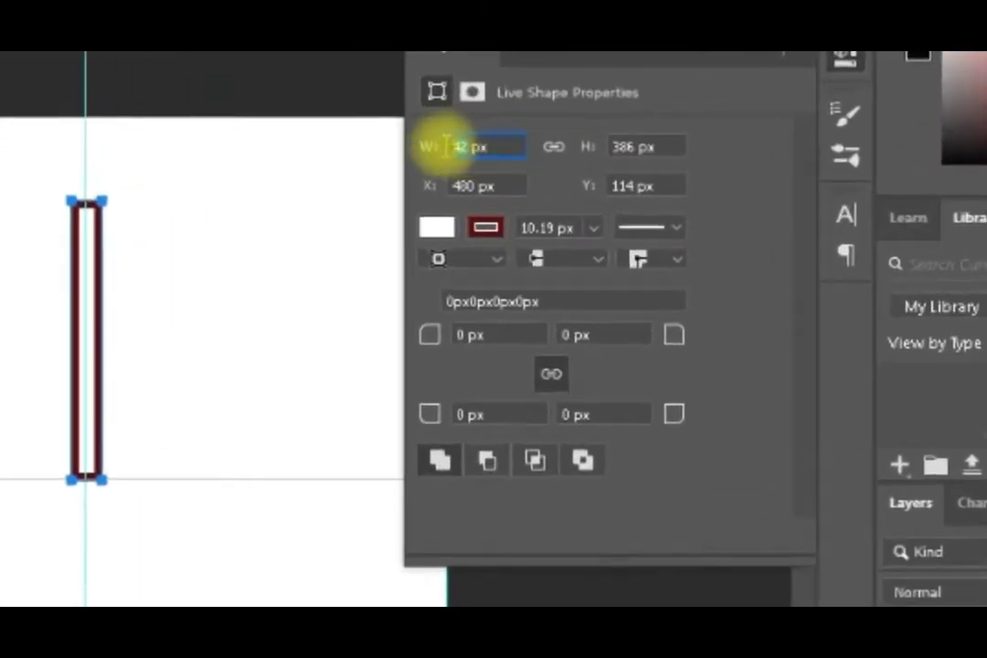
{"action": "left_click_drag", "start_coordinate": [440, 150], "coordinate": [439, 149]}
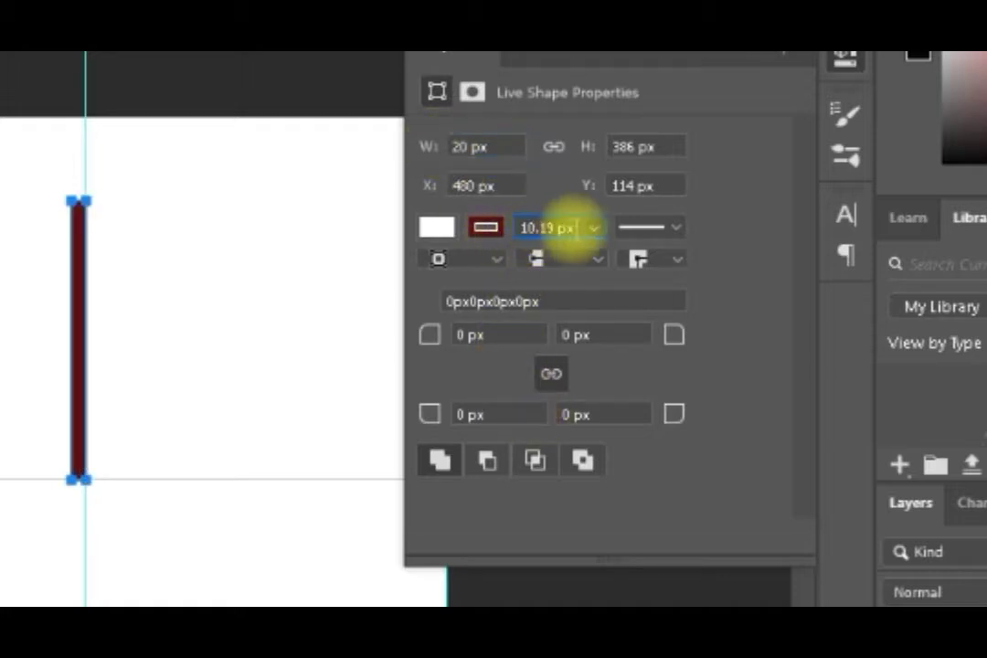
Step: Set the rectangle's stroke width to 2 px
{"action": "left_click", "coordinate": [591, 233]}
{"action": "left_click_drag", "start_coordinate": [596, 267], "coordinate": [570, 272]}
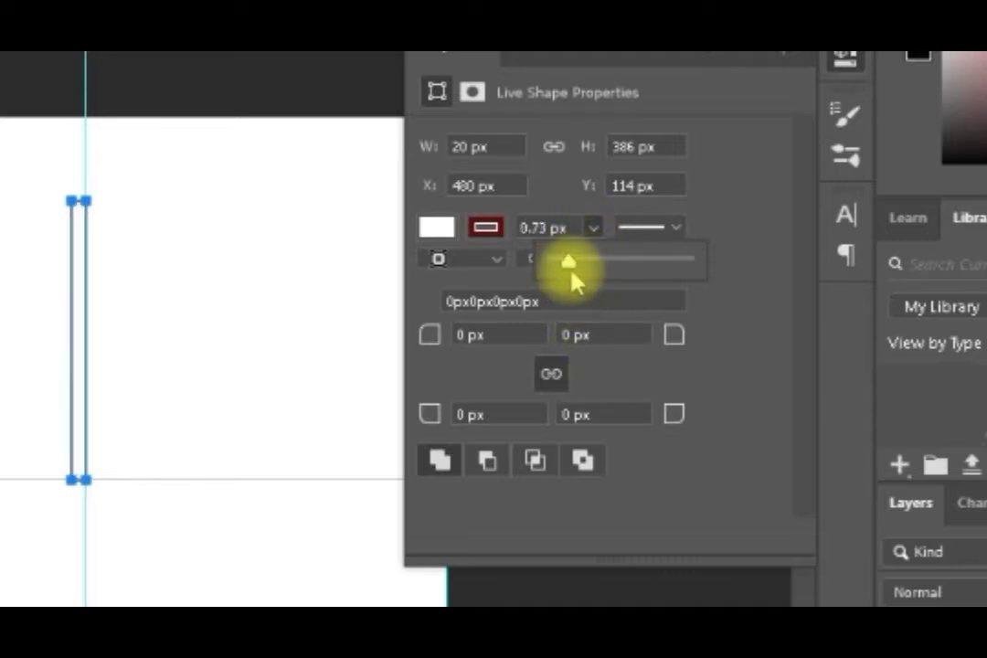
{"action": "left_click", "coordinate": [546, 228]}
{"action": "key", "text": "BackSpace"}
{"action": "key", "text": "BackSpace"}
{"action": "key", "text": "BackSpace"}
{"action": "type", "text": "2"}
{"action": "key", "text": "BackSpace"}
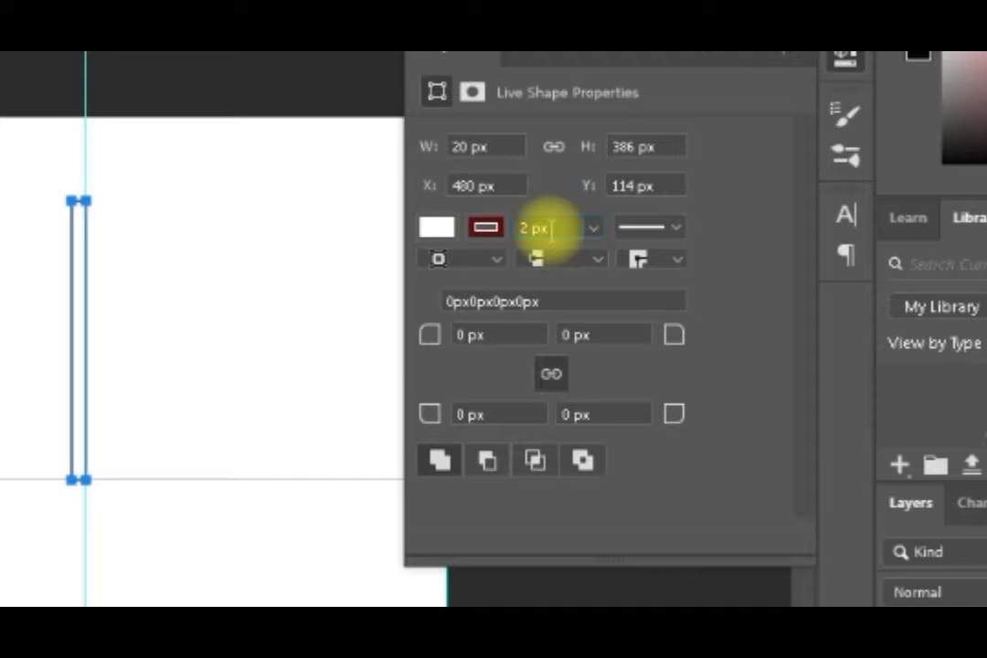
{"action": "key", "text": "Return"}
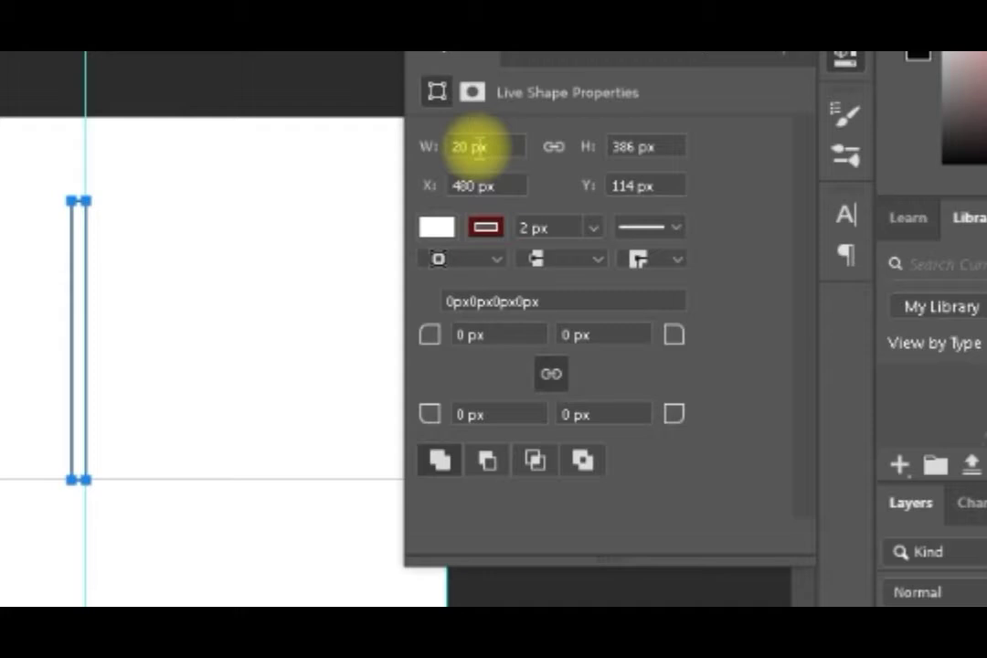
Step: Set the rectangle's X position to 489 px to centre it on the vertical guide, and collapse its shape properties
{"action": "left_click", "coordinate": [476, 185]}
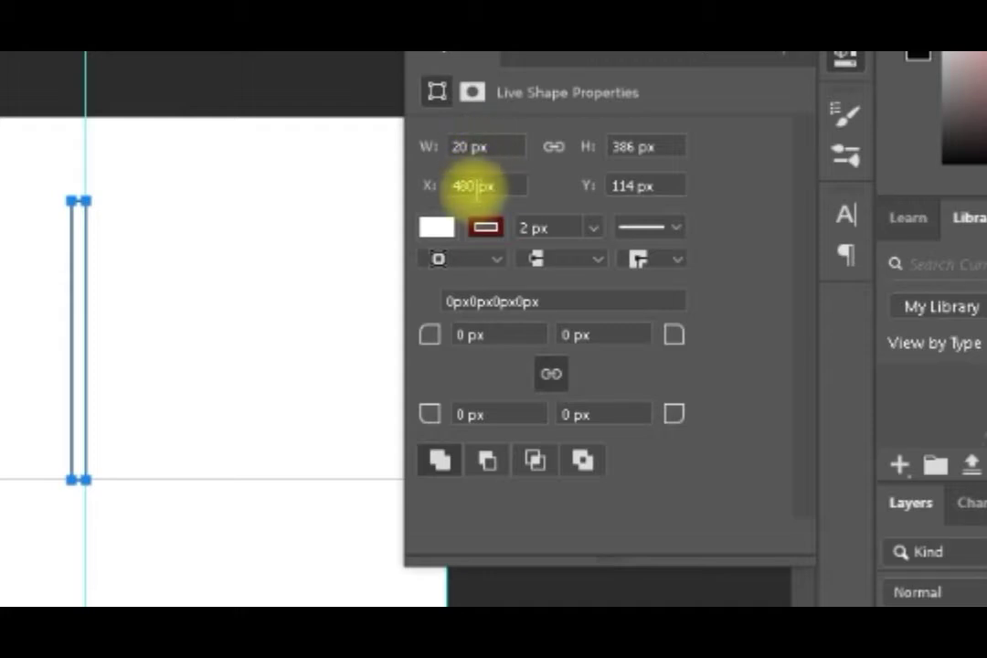
{"action": "type", "text": "489"}
{"action": "key", "text": "Return"}
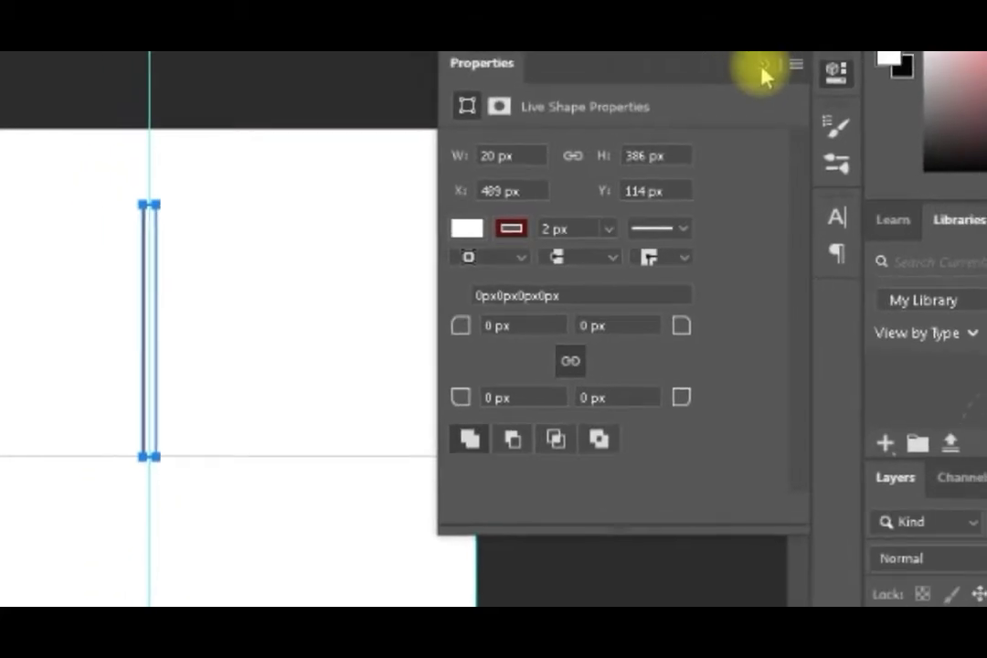
{"action": "left_click", "coordinate": [765, 66]}
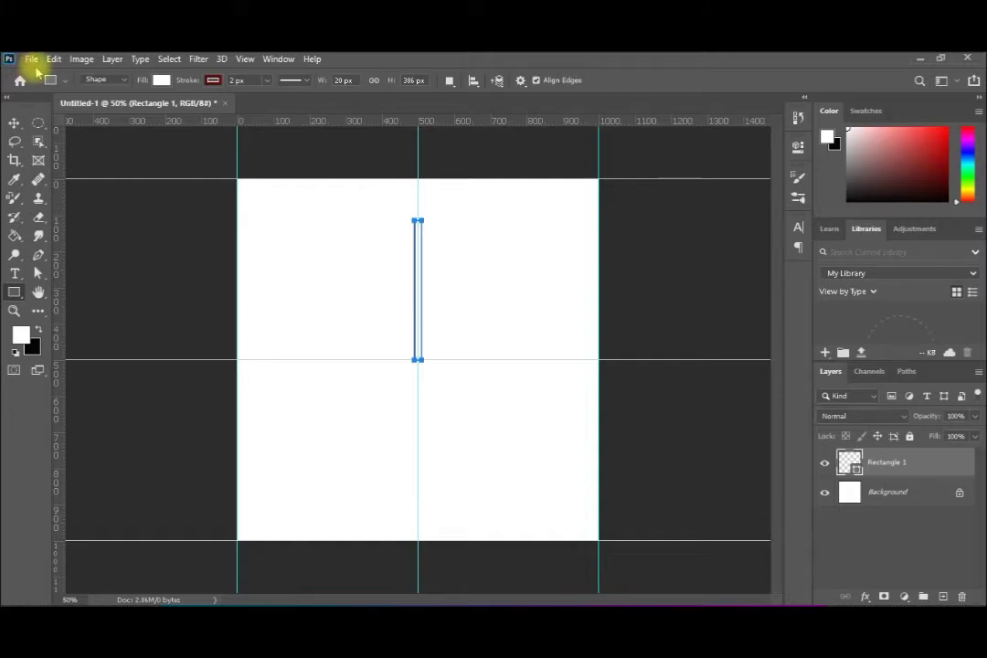
Step: Taper the rectangle's upper end to a point on the vertical guide with a Perspective path transform
{"action": "left_click", "coordinate": [84, 60]}
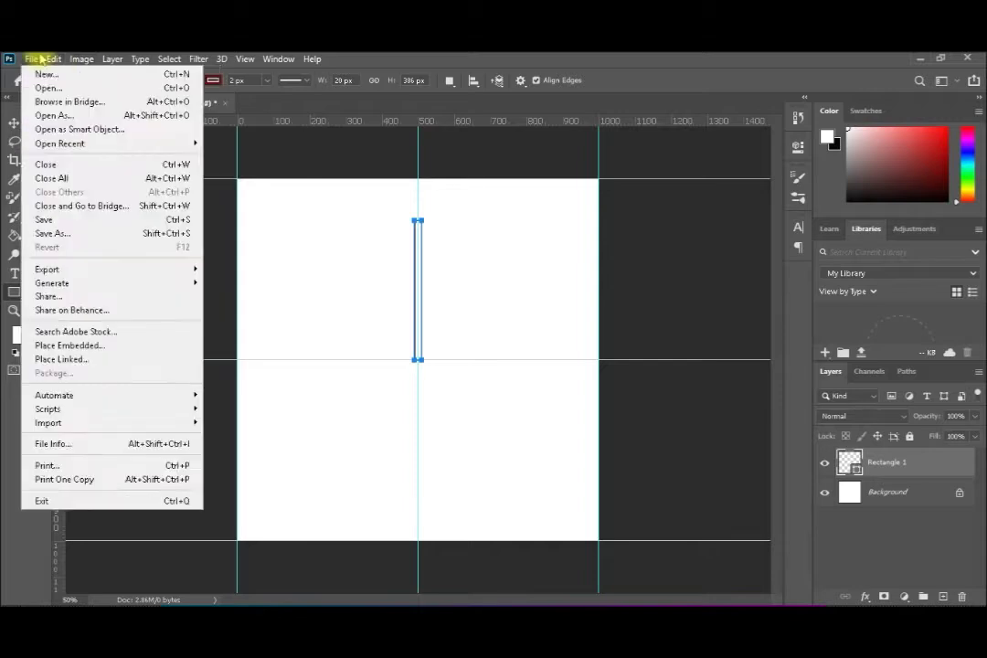
{"action": "mouse_move", "coordinate": [55, 61]}
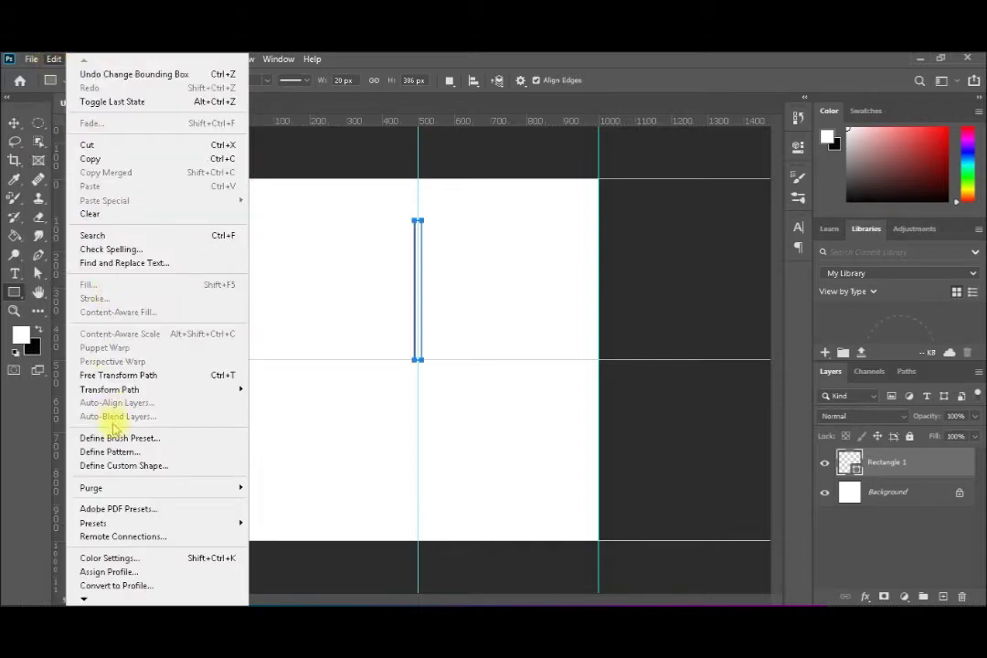
{"action": "mouse_move", "coordinate": [128, 393]}
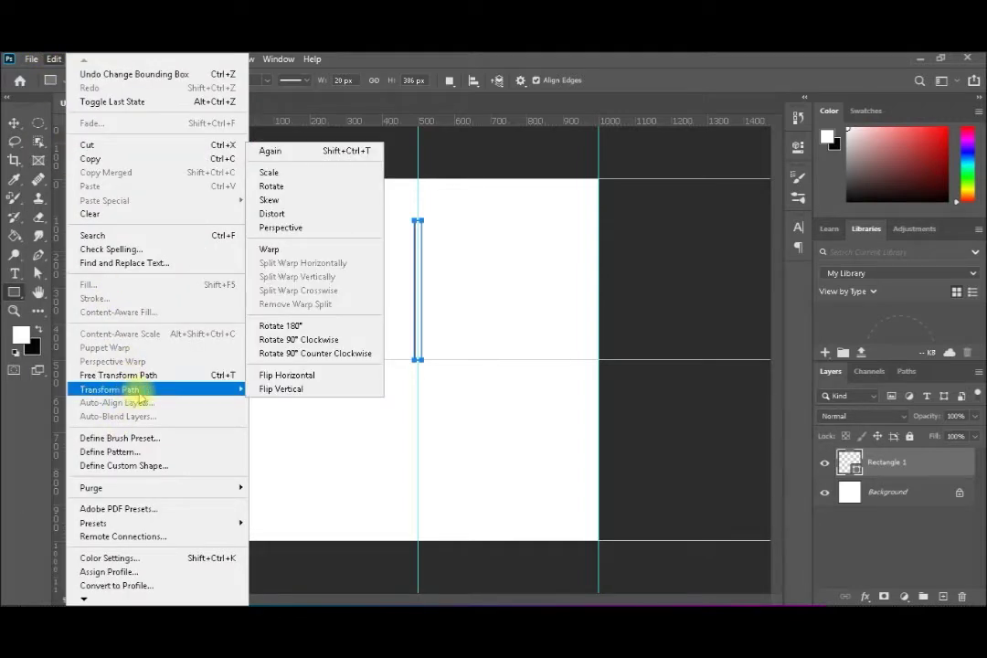
{"action": "left_click", "coordinate": [307, 233]}
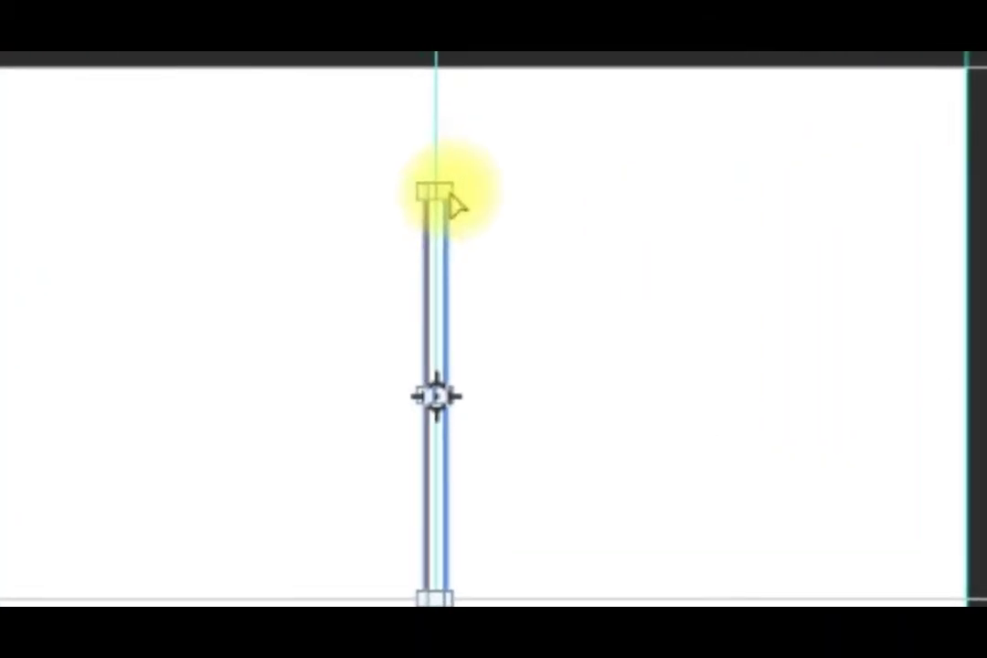
{"action": "left_click_drag", "start_coordinate": [448, 199], "coordinate": [438, 197]}
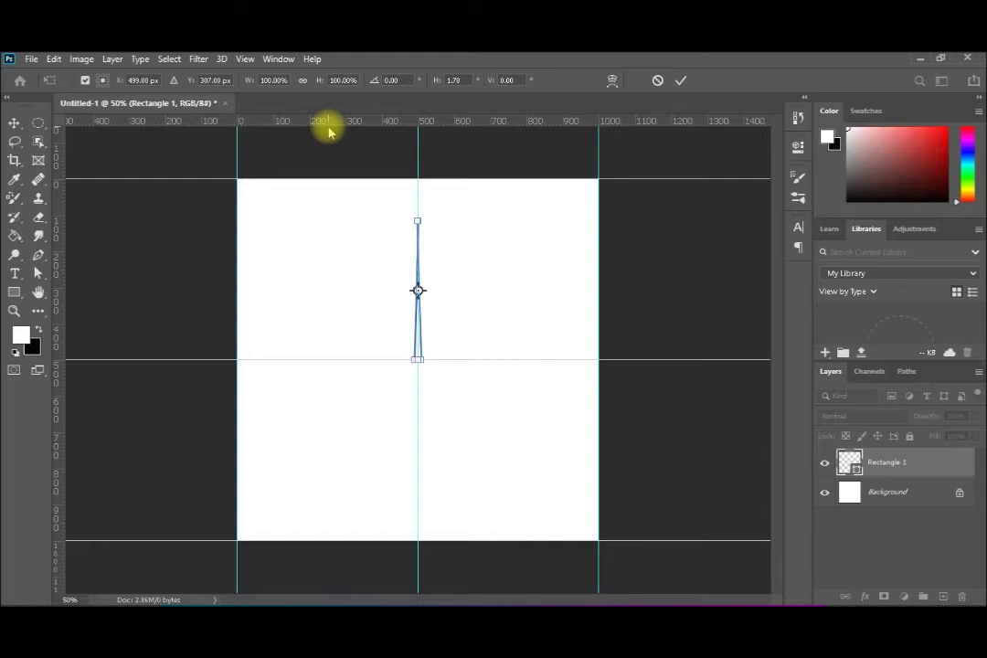
Step: Commit the taper as a regular path and create a video timeline for the document
{"action": "left_click", "coordinate": [283, 62]}
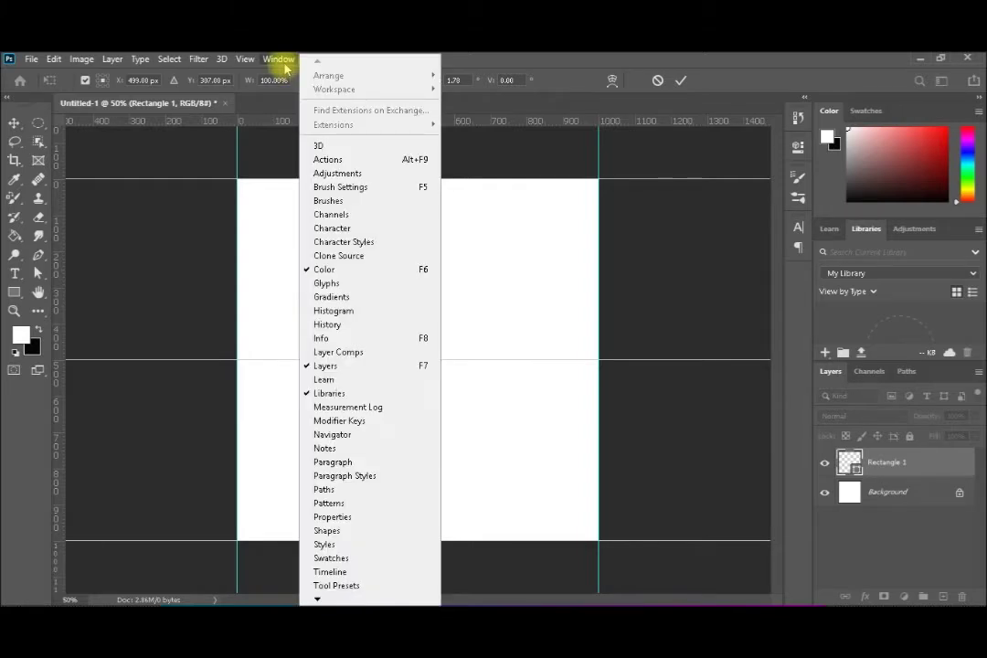
{"action": "left_click", "coordinate": [330, 571]}
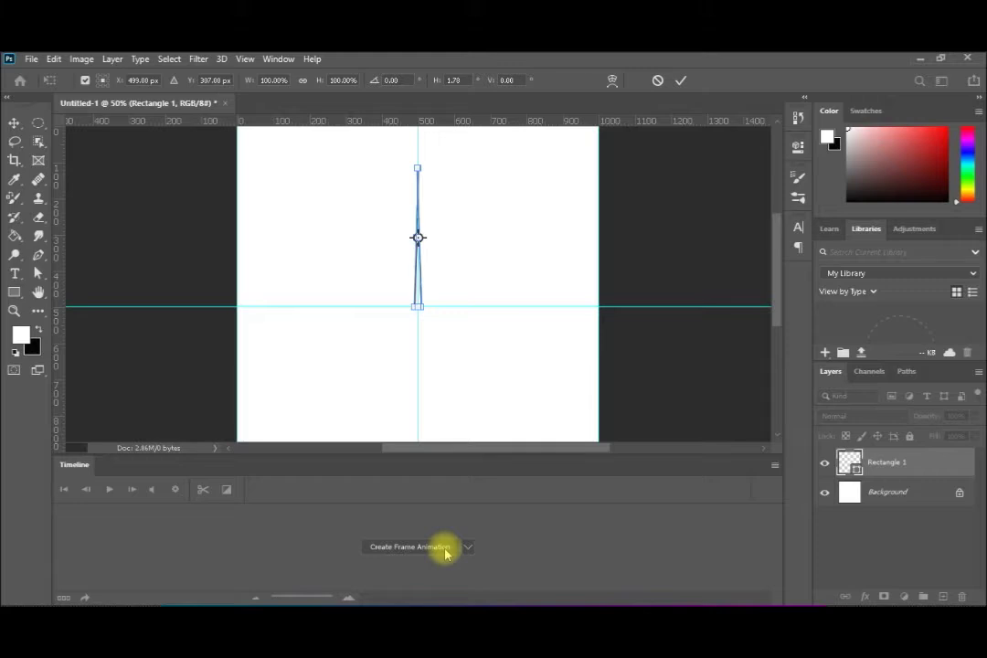
{"action": "left_click", "coordinate": [14, 125]}
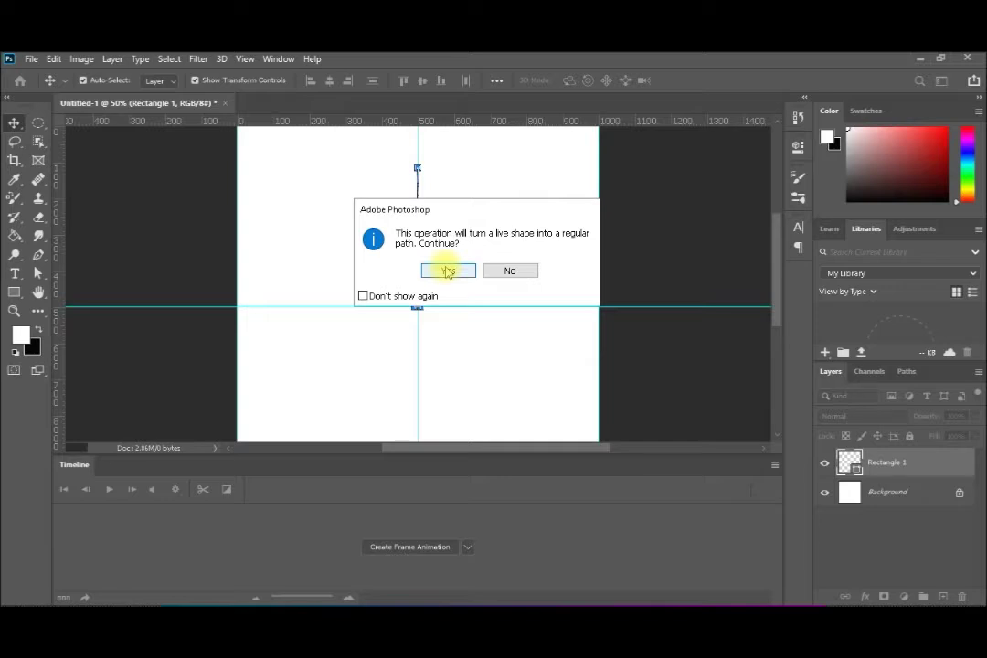
{"action": "left_click", "coordinate": [447, 272]}
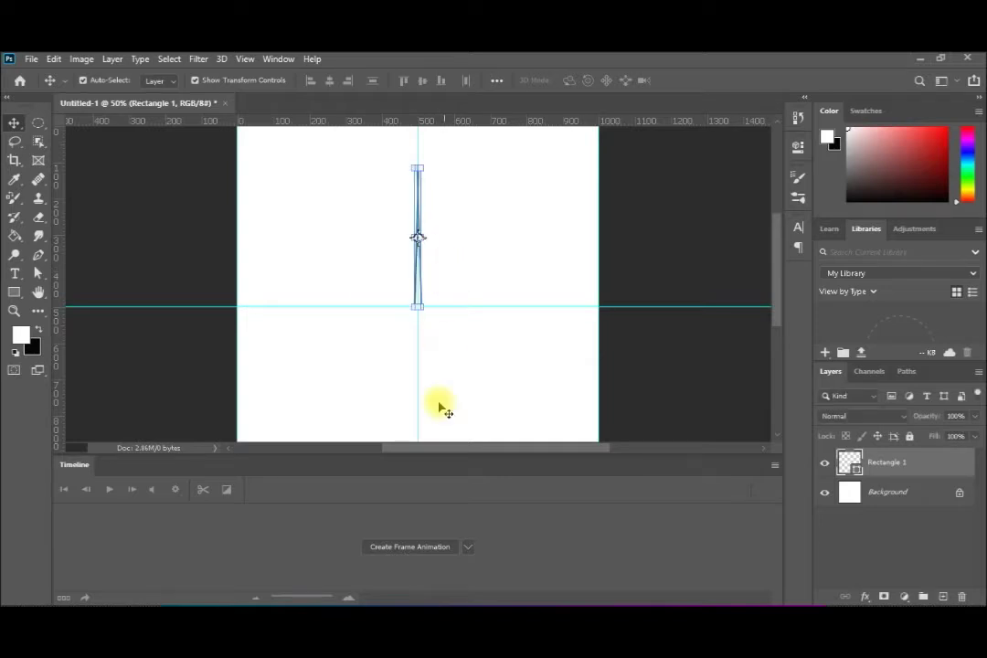
{"action": "left_click", "coordinate": [414, 548]}
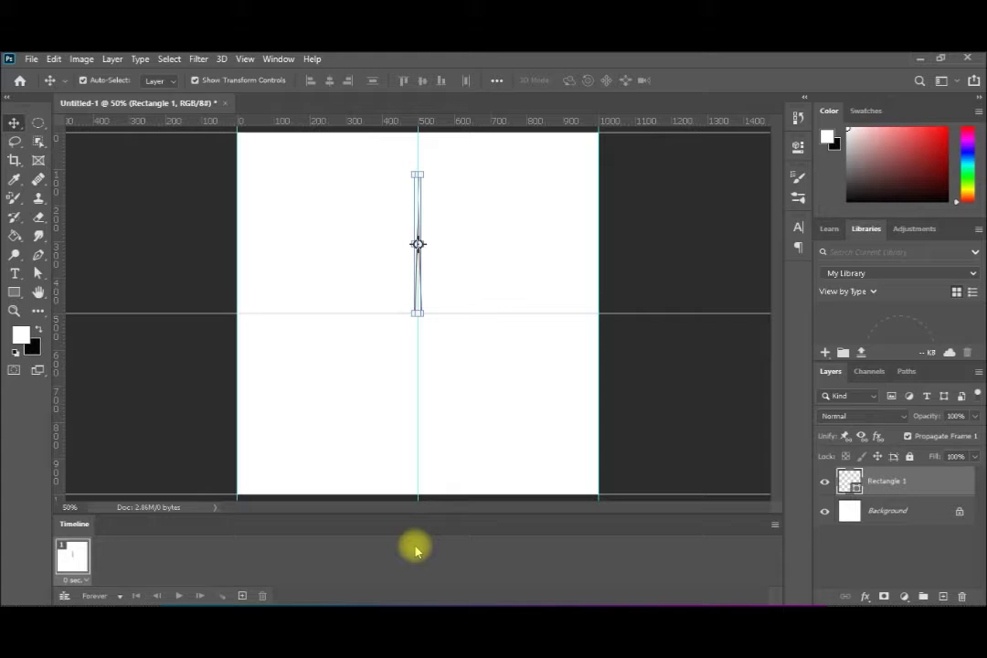
{"action": "left_click", "coordinate": [65, 596]}
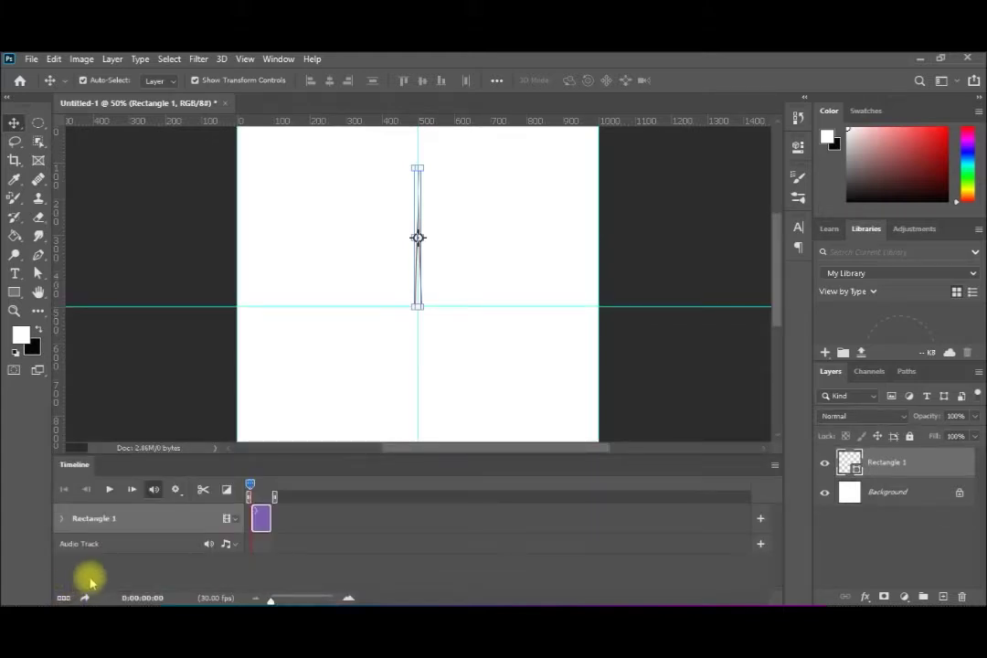
Step: Enable Position keyframing for the Rectangle 1 layer at the start of the timeline
{"action": "left_click", "coordinate": [61, 518]}
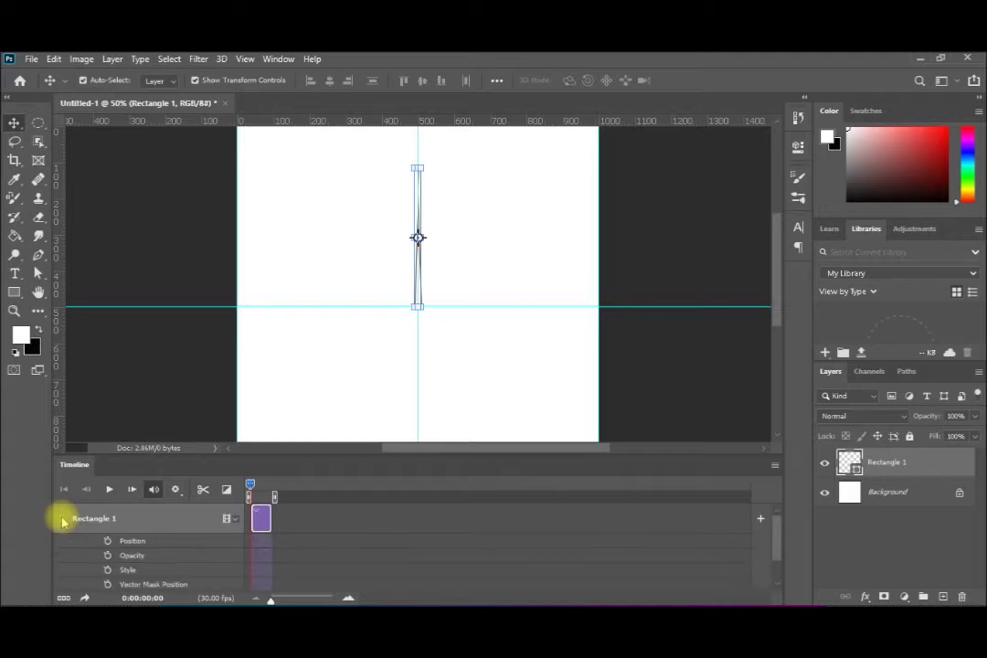
{"action": "left_click", "coordinate": [109, 543]}
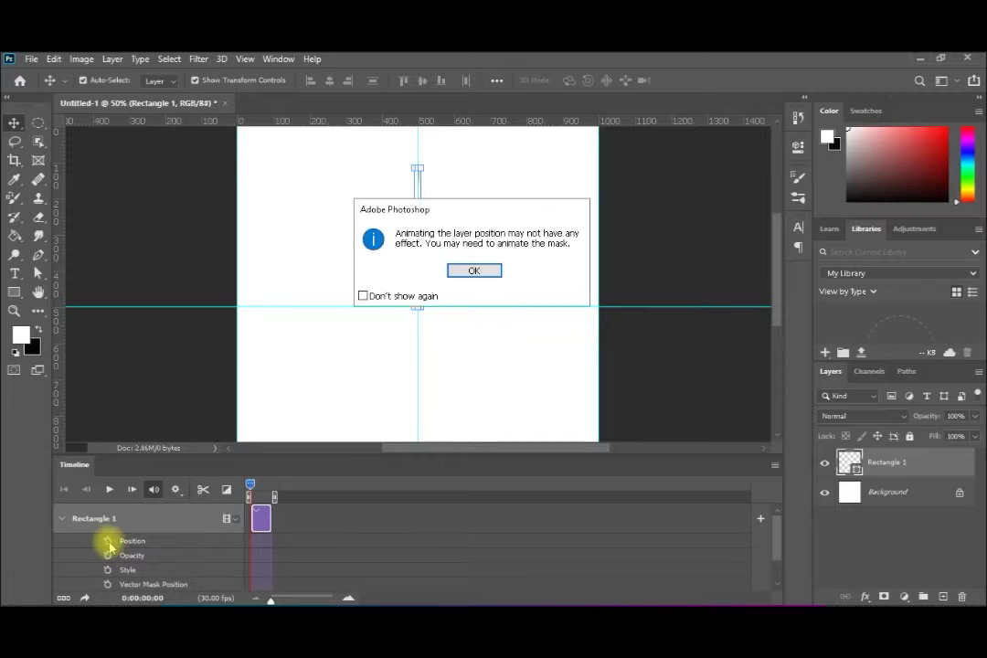
{"action": "left_click", "coordinate": [462, 272]}
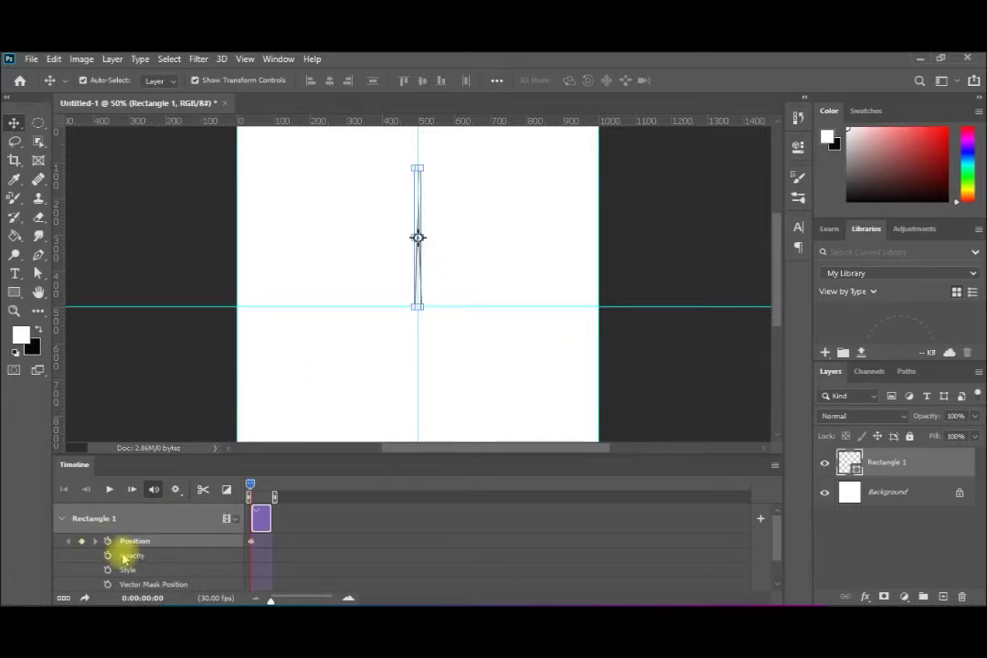
Step: At 0:00:02:20 on the timeline, rotate the needle shape 90° about its bottom-centre reference point using Free Transform
{"action": "left_click_drag", "start_coordinate": [251, 486], "coordinate": [262, 487]}
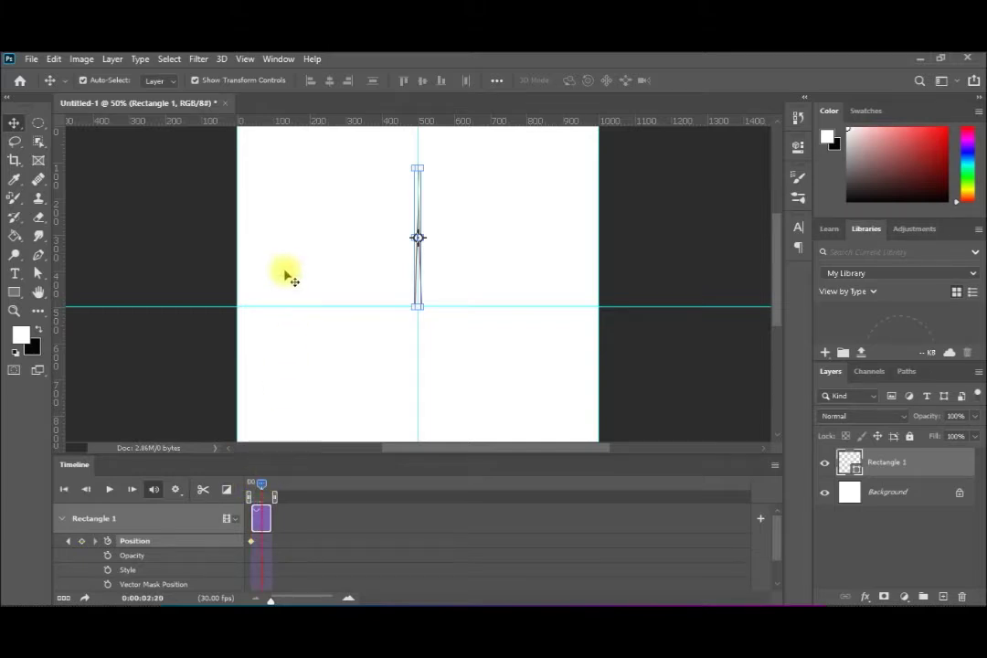
{"action": "key", "text": "ctrl+t"}
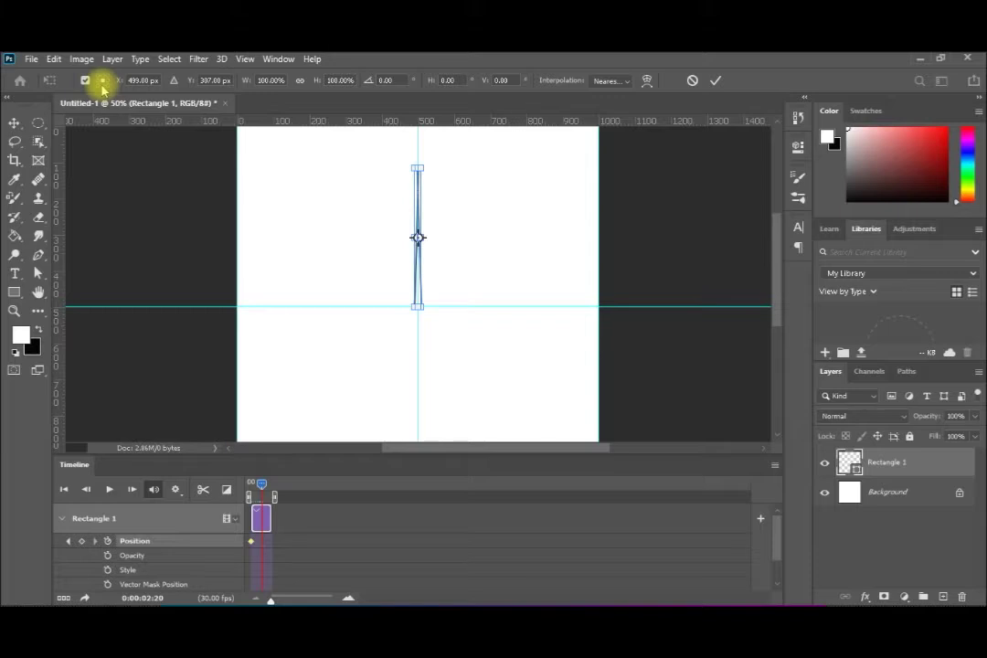
{"action": "left_click", "coordinate": [103, 84]}
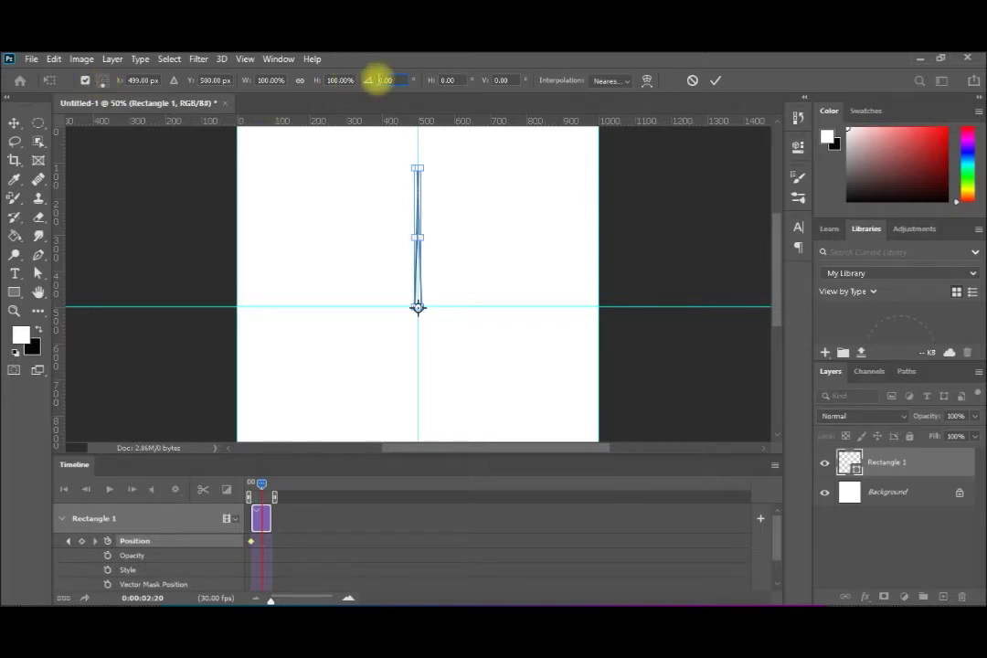
{"action": "type", "text": "90"}
{"action": "key", "text": "Return"}
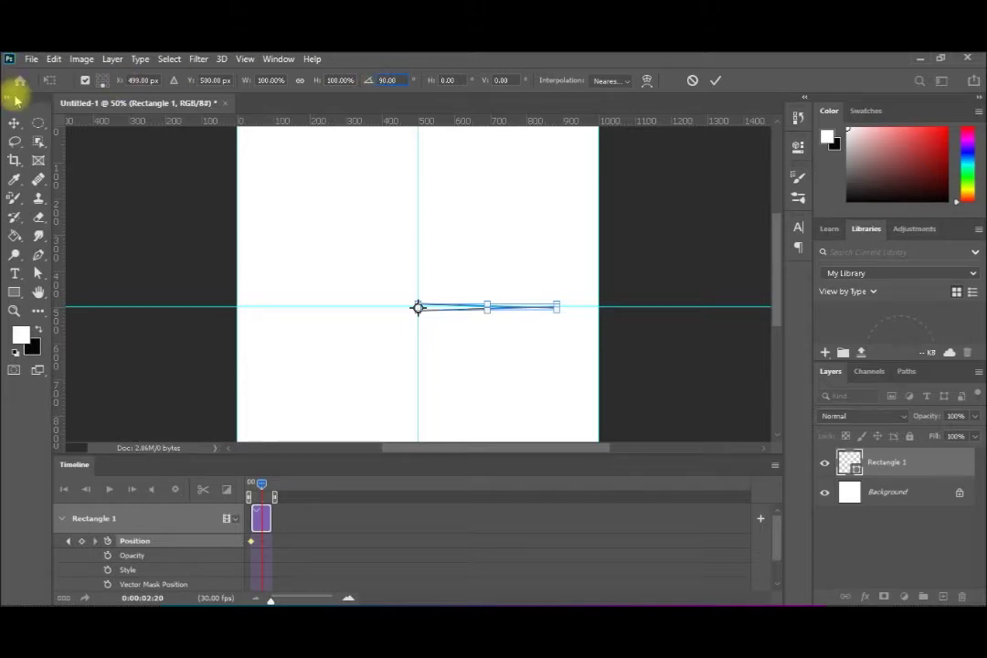
{"action": "key", "text": "Return"}
{"action": "key", "text": "Return"}
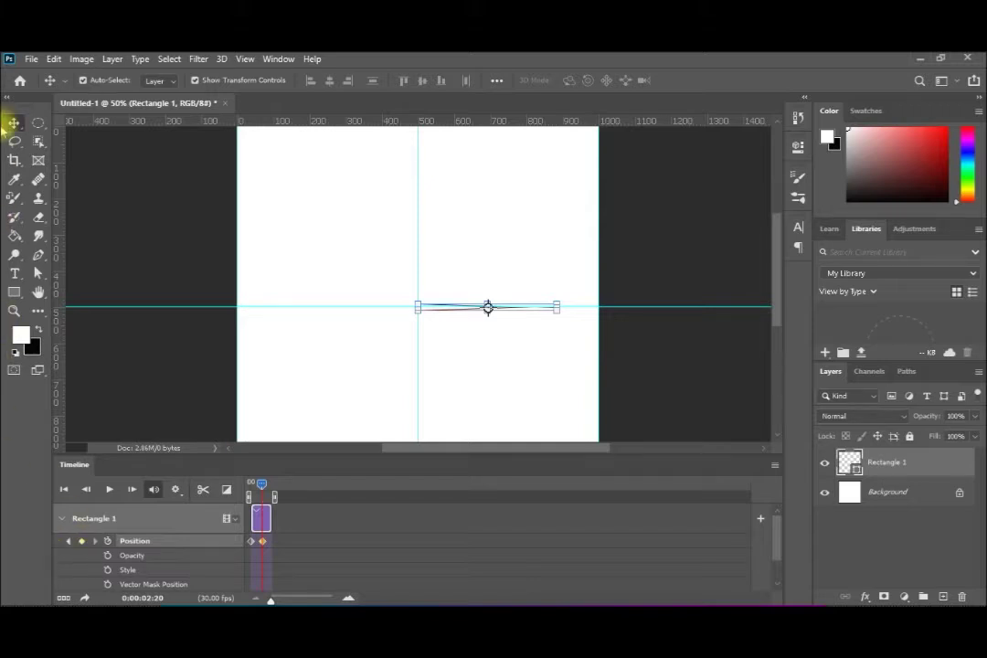
Step: Convert the Rectangle 1 layer to a smart object
{"action": "left_click", "coordinate": [113, 59]}
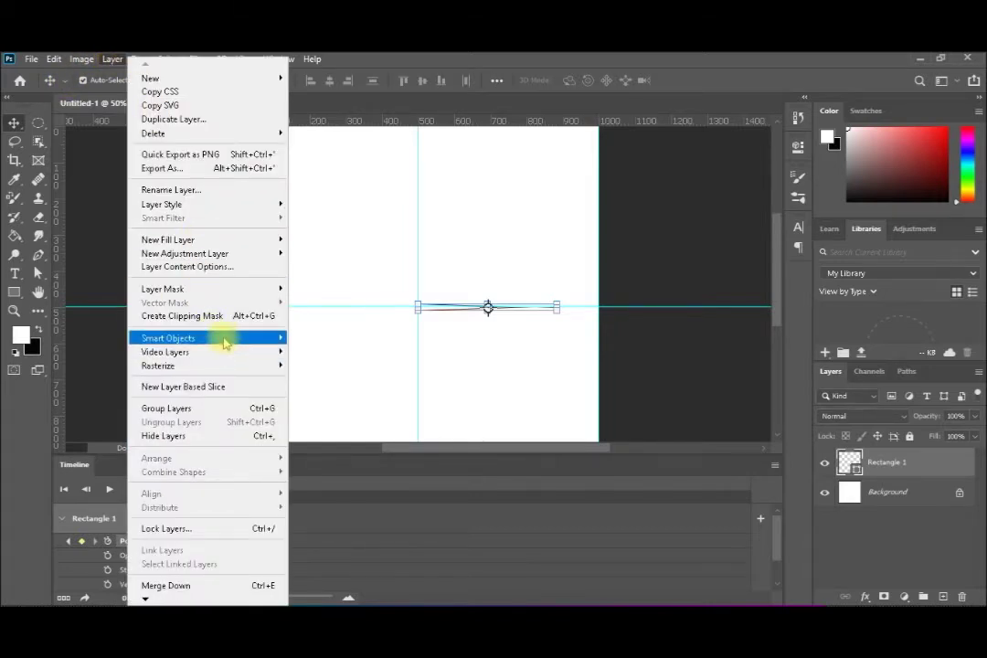
{"action": "mouse_move", "coordinate": [226, 340]}
{"action": "left_click", "coordinate": [333, 338]}
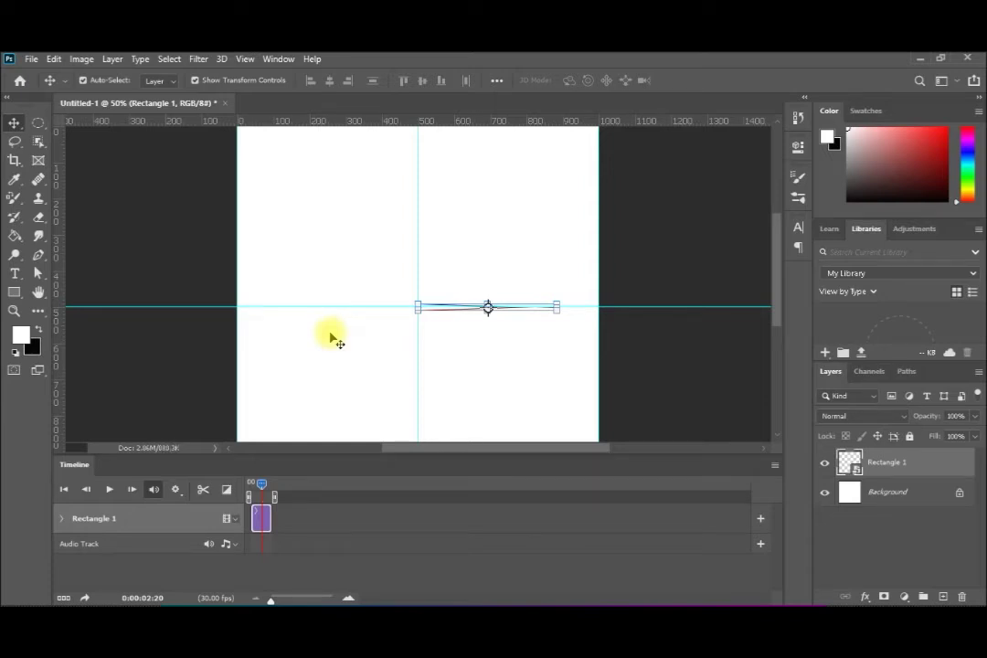
Step: At 0:00:00:10 on the timeline, rotate the Rectangle 1 smart object -90° about the canvas centre using Free Transform
{"action": "left_click", "coordinate": [62, 519]}
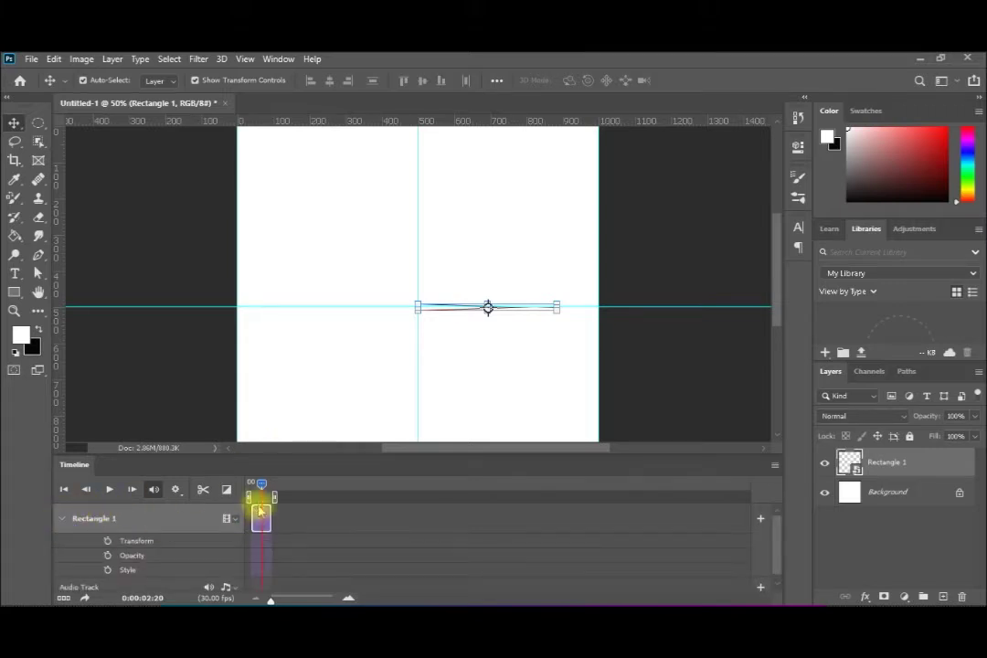
{"action": "left_click_drag", "start_coordinate": [263, 487], "coordinate": [253, 485]}
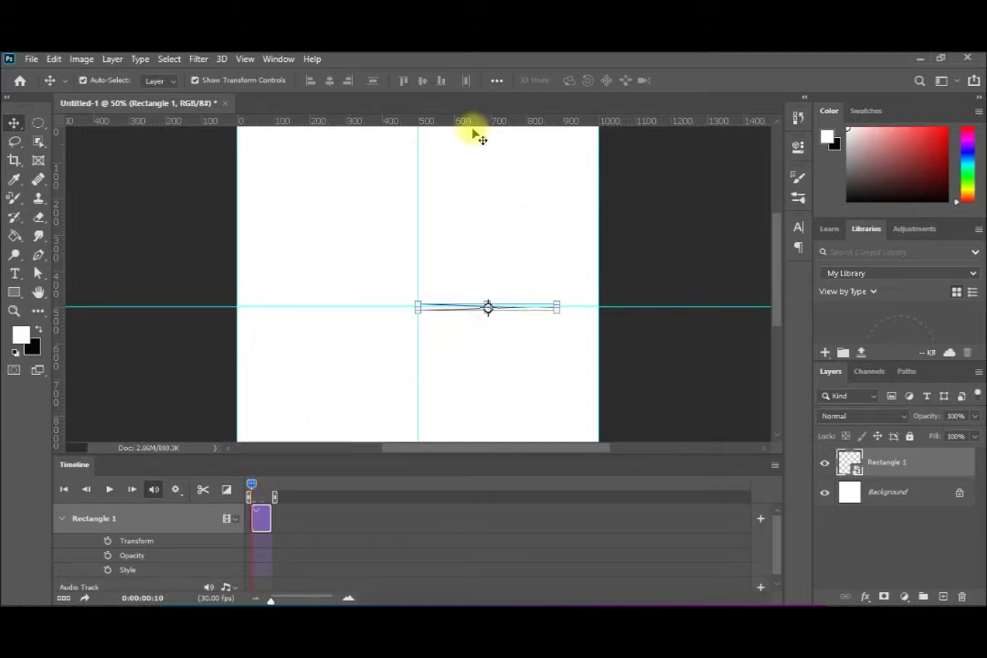
{"action": "key", "text": "ctrl+t"}
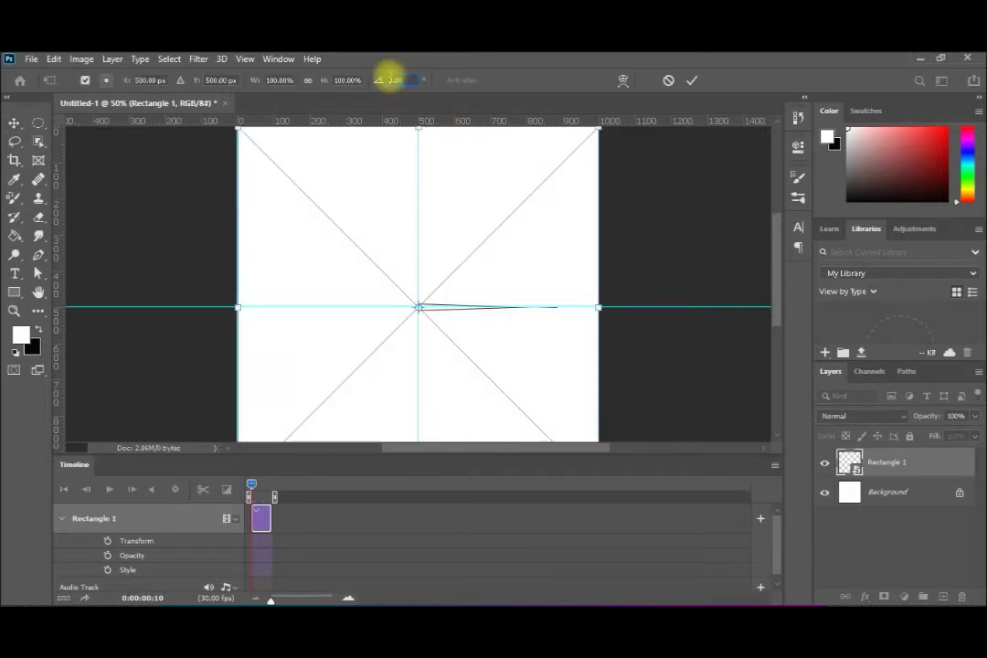
{"action": "type", "text": "-9"}
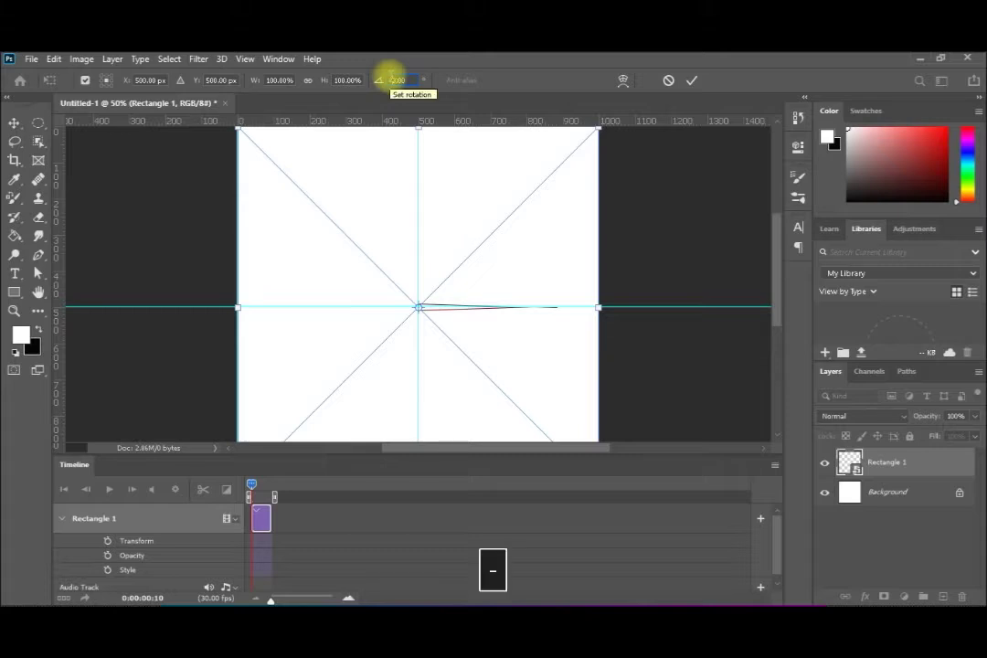
{"action": "type", "text": "0"}
{"action": "key", "text": "BackSpace"}
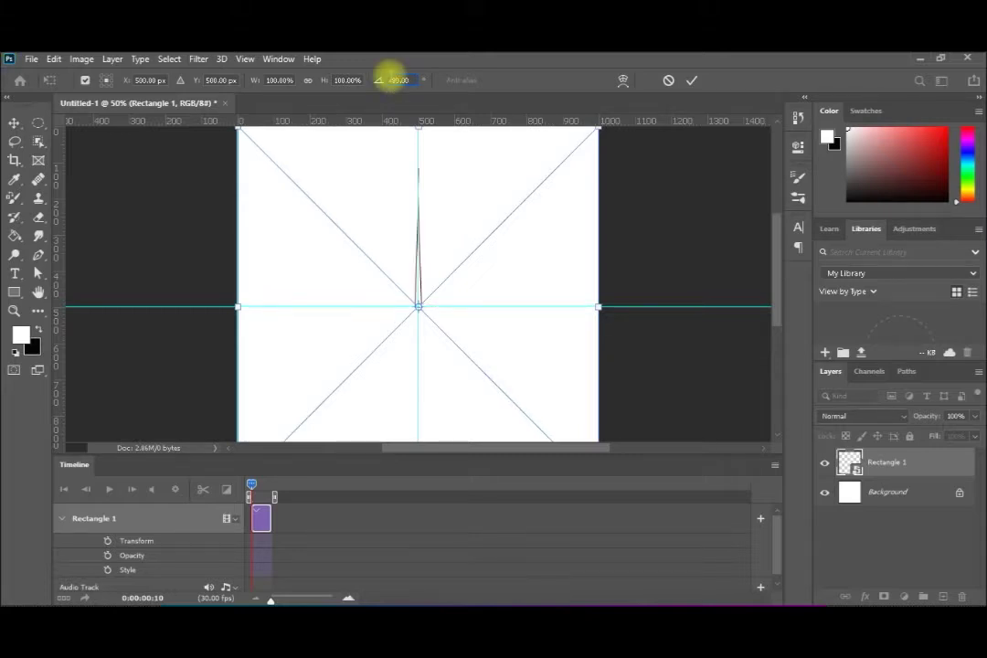
{"action": "left_click", "coordinate": [16, 123]}
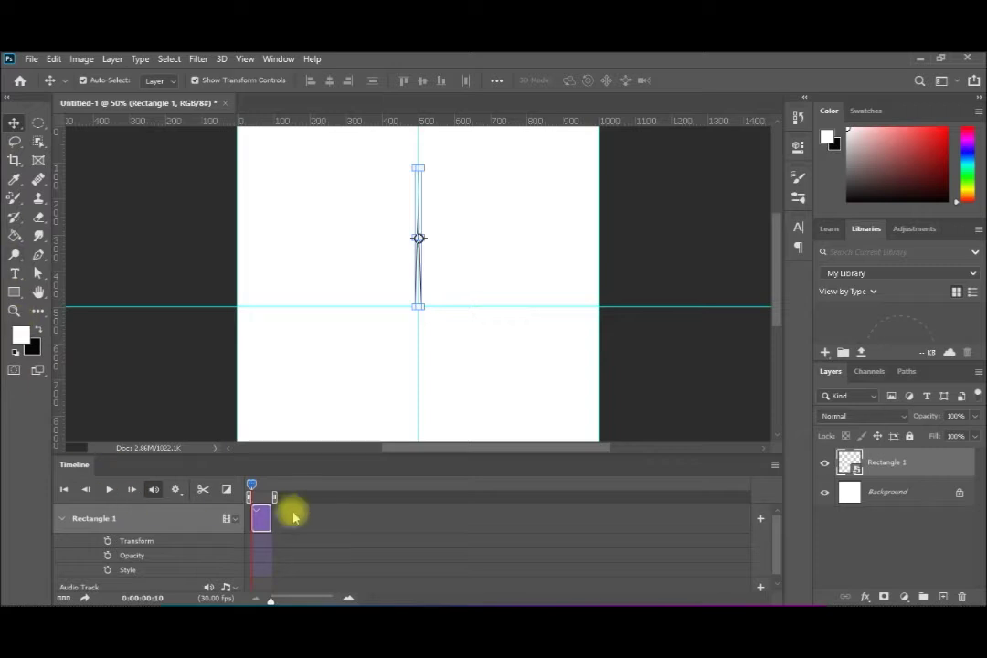
Step: Try to extend the Rectangle 1 clip, and undo the -90° rotation and the smart object conversion
{"action": "left_click_drag", "start_coordinate": [271, 517], "coordinate": [366, 514]}
{"action": "left_click", "coordinate": [366, 514]}
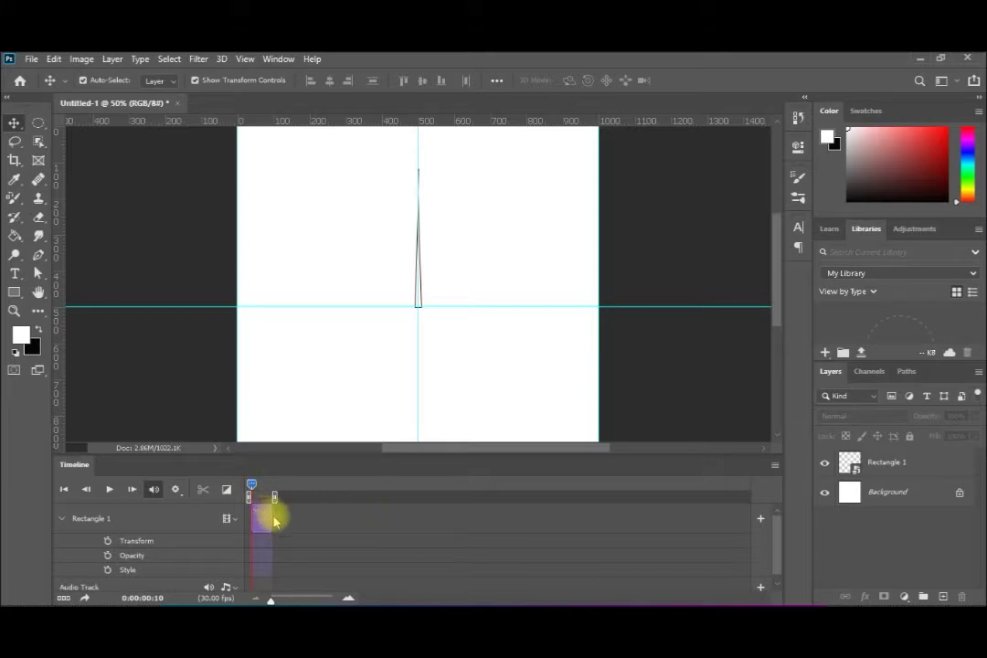
{"action": "left_click_drag", "start_coordinate": [269, 518], "coordinate": [282, 518]}
{"action": "key", "text": "ctrl+z"}
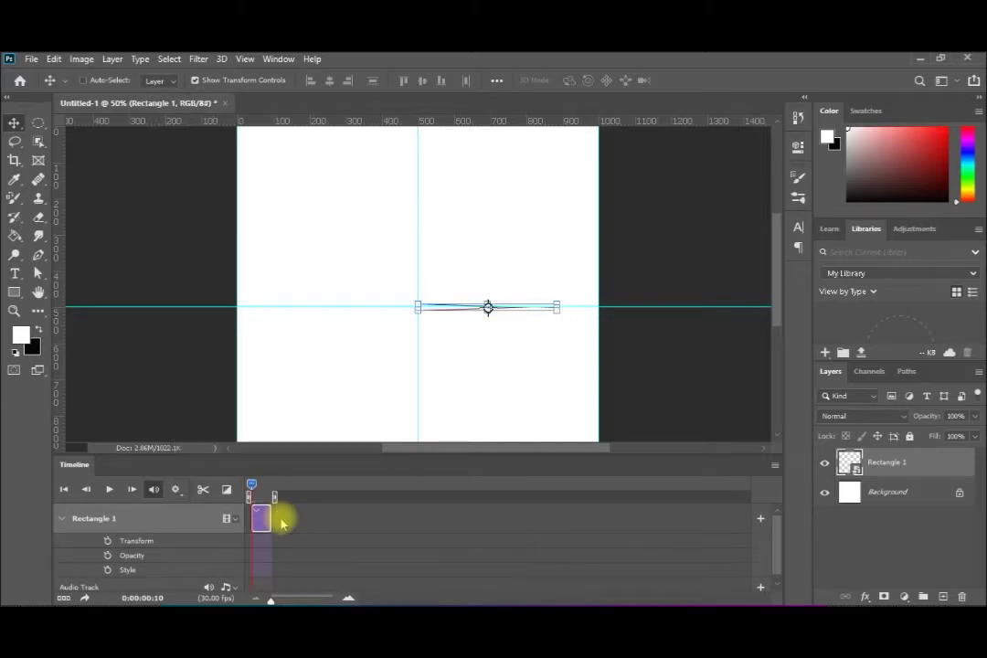
{"action": "key", "text": "ctrl+z"}
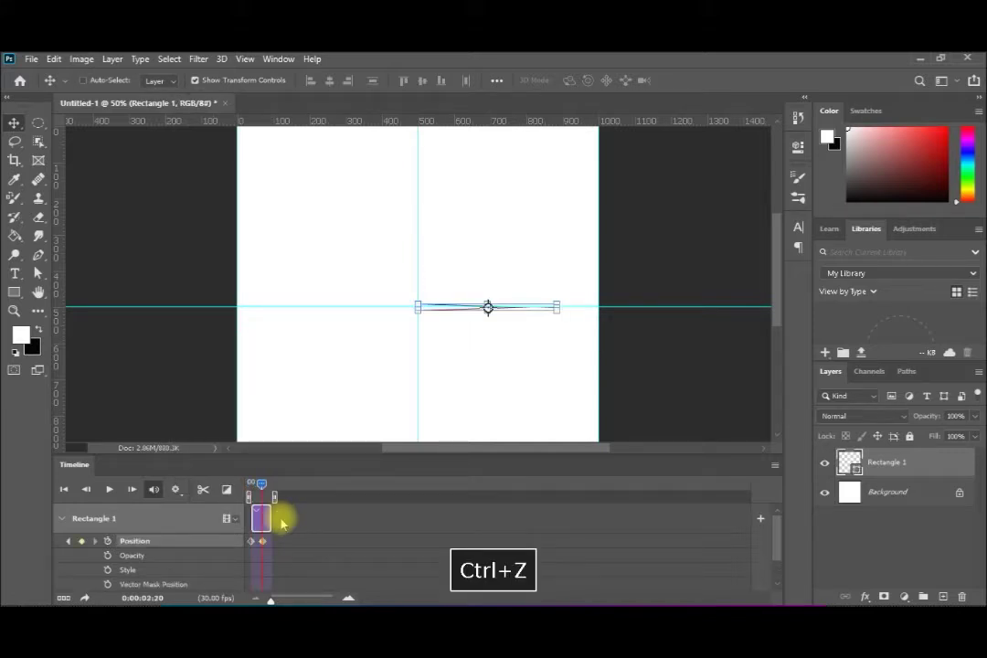
Step: Extend the end of the Rectangle 1 clip on the timeline to about 01:00s
{"action": "left_click", "coordinate": [269, 520]}
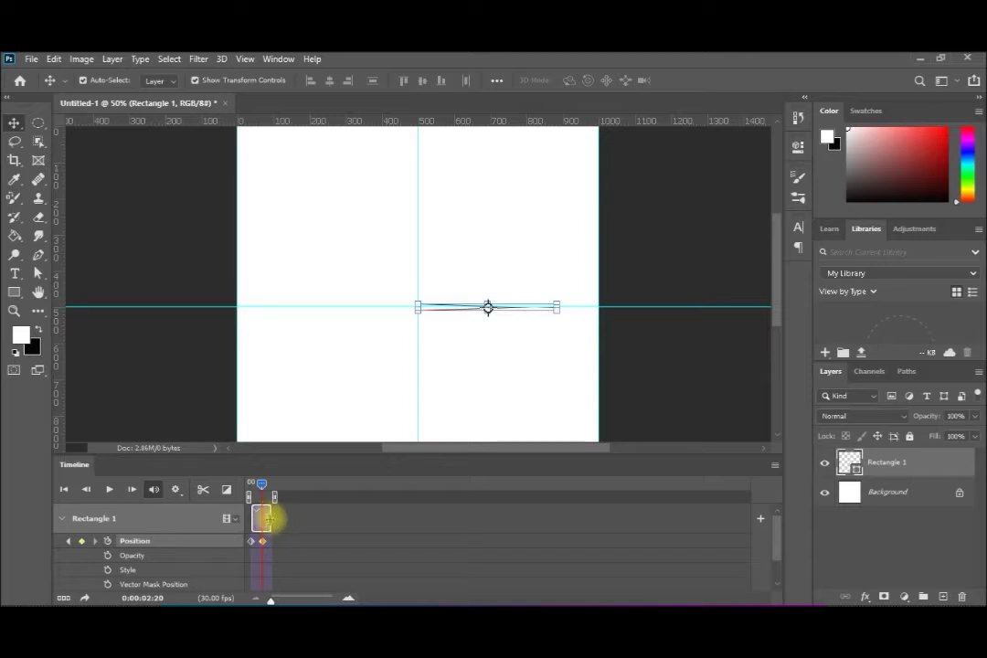
{"action": "left_click_drag", "start_coordinate": [269, 519], "coordinate": [524, 519]}
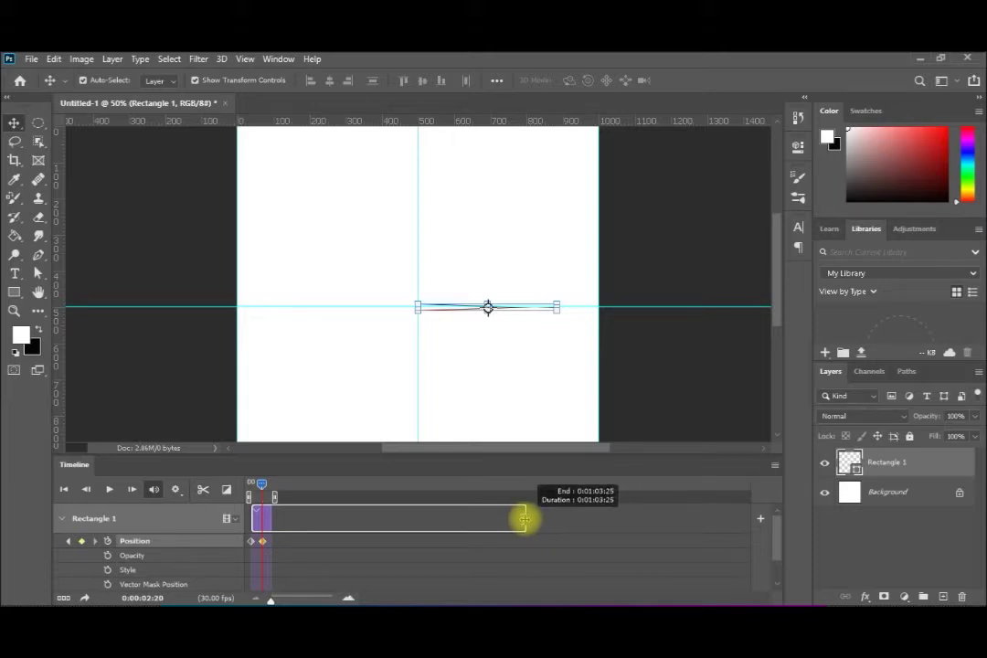
{"action": "mouse_move", "coordinate": [523, 520]}
{"action": "left_mouse_down"}
{"action": "mouse_move", "coordinate": [510, 519]}
{"action": "mouse_move", "coordinate": [712, 515]}
{"action": "mouse_move", "coordinate": [499, 521]}
{"action": "mouse_move", "coordinate": [509, 521]}
{"action": "left_mouse_up"}
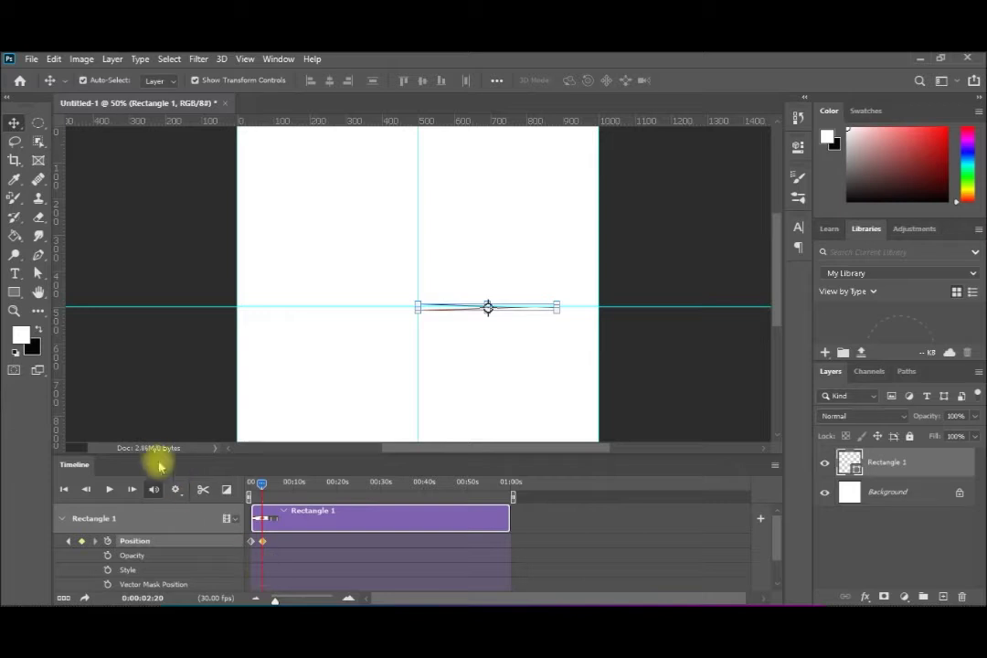
{"action": "left_click", "coordinate": [107, 60]}
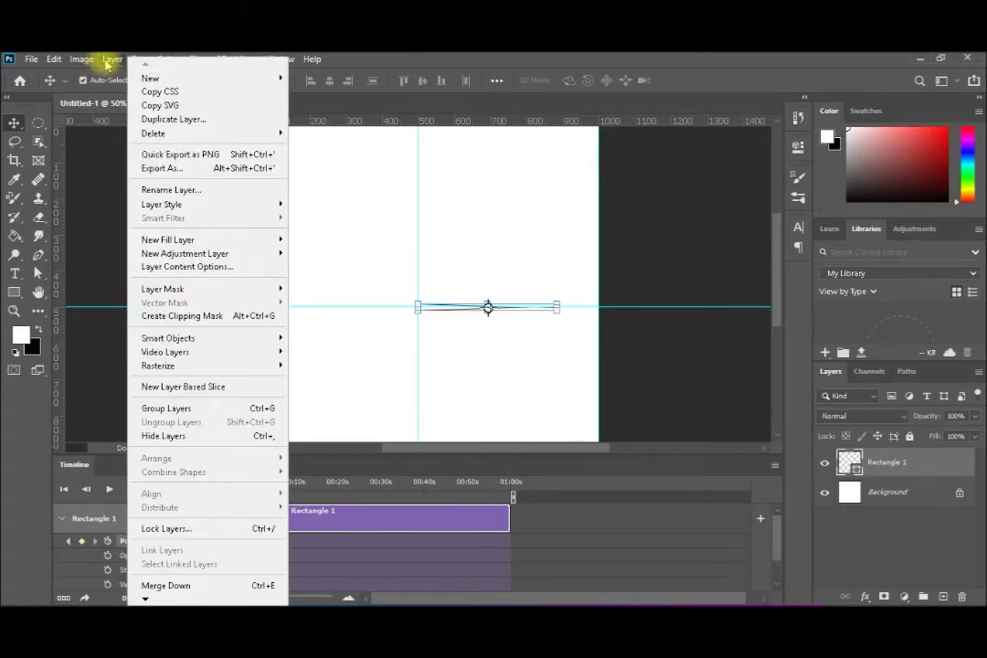
{"action": "left_click", "coordinate": [107, 60]}
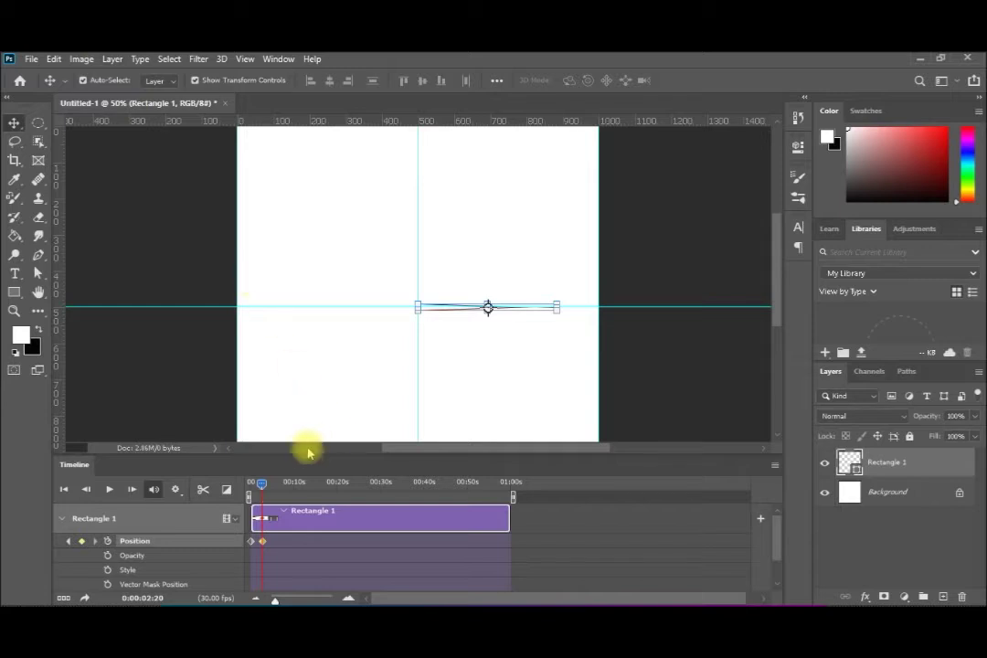
Step: At 0:00:05:20 on the timeline, rotate the needle shape -180° about its left-middle reference point using Free Transform
{"action": "left_click_drag", "start_coordinate": [261, 488], "coordinate": [275, 489]}
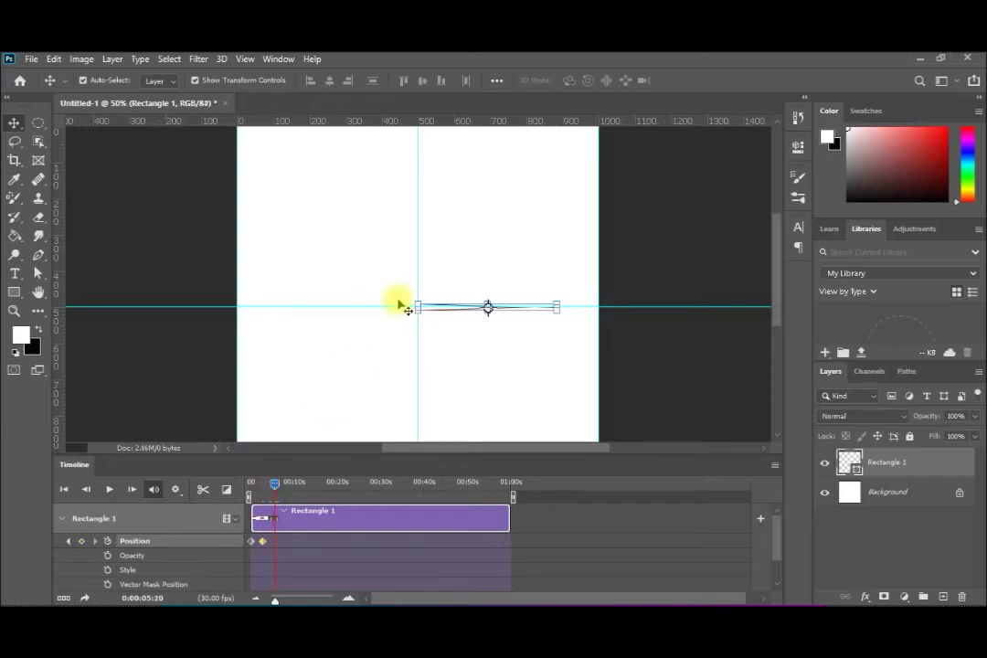
{"action": "key", "text": "ctrl+t"}
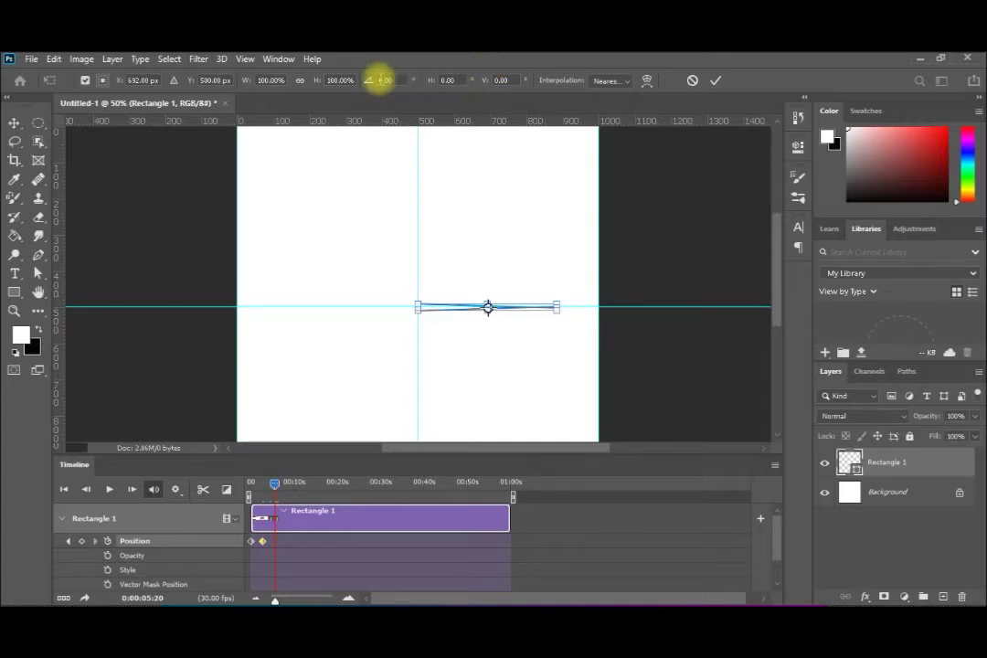
{"action": "type", "text": "90"}
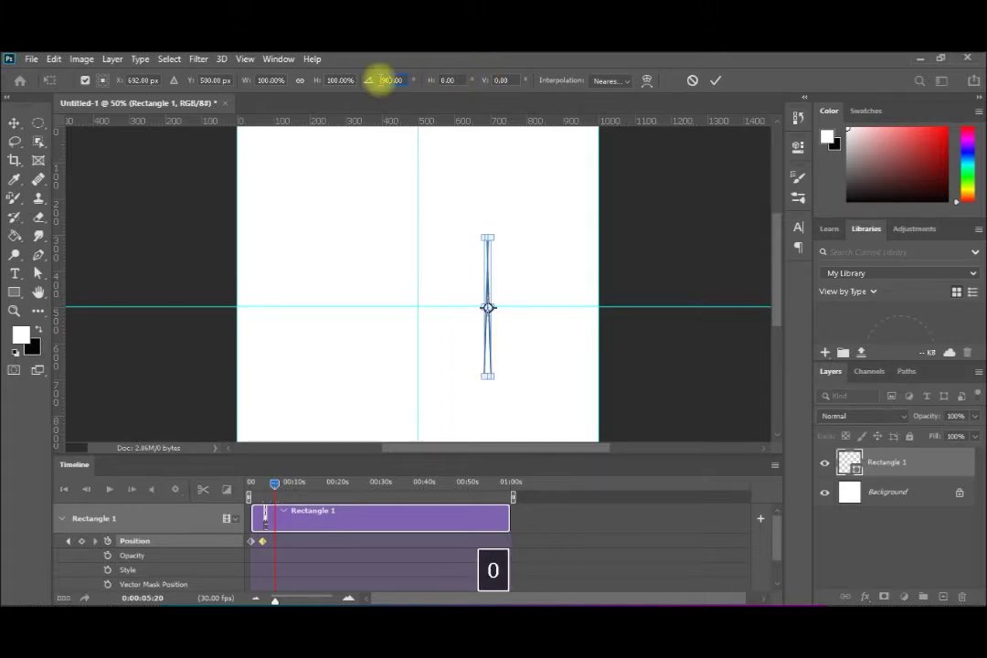
{"action": "key", "text": "ctrl+z"}
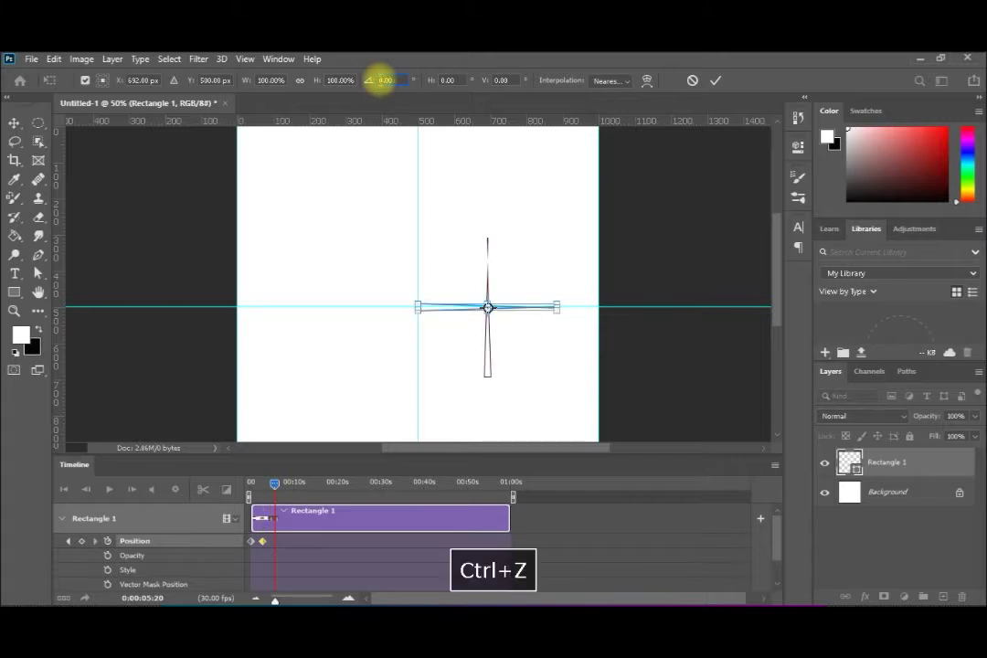
{"action": "left_click", "coordinate": [102, 84]}
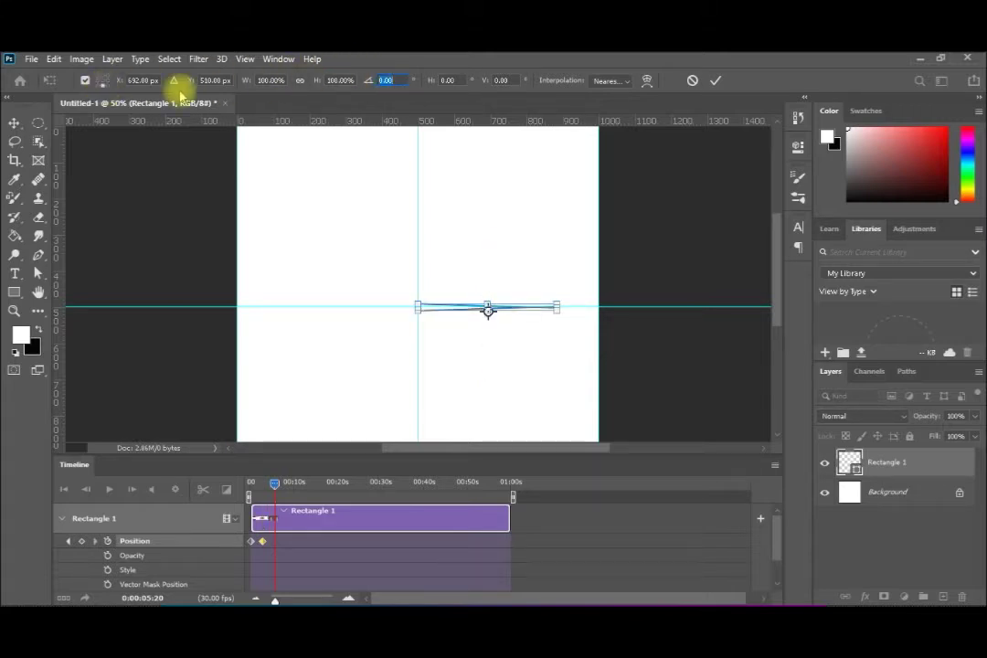
{"action": "left_click", "coordinate": [98, 82]}
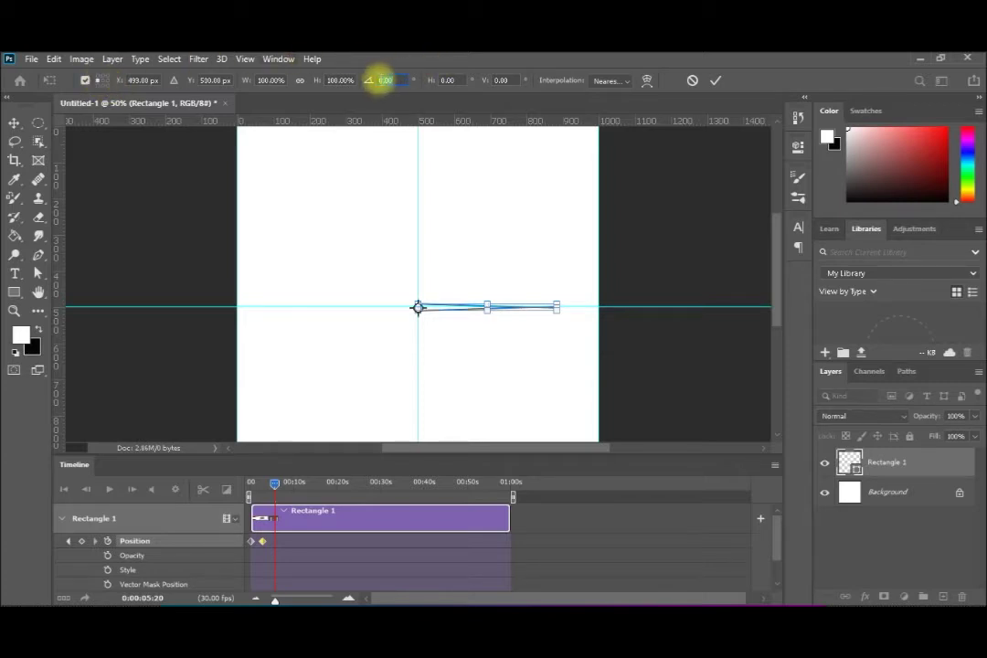
{"action": "type", "text": "-90"}
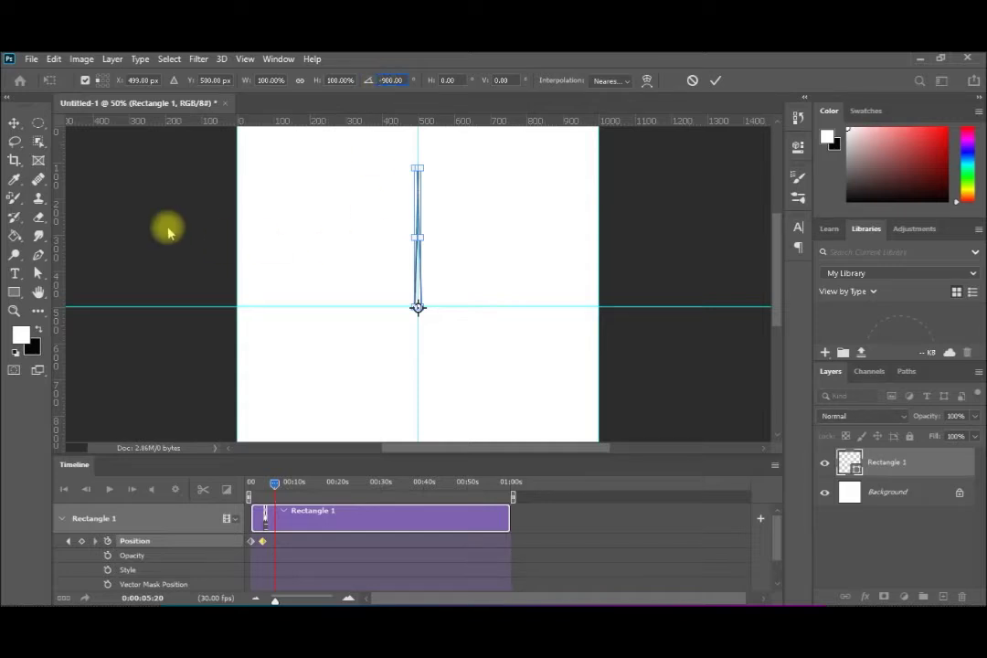
{"action": "type", "text": "0"}
{"action": "key", "text": "Return"}
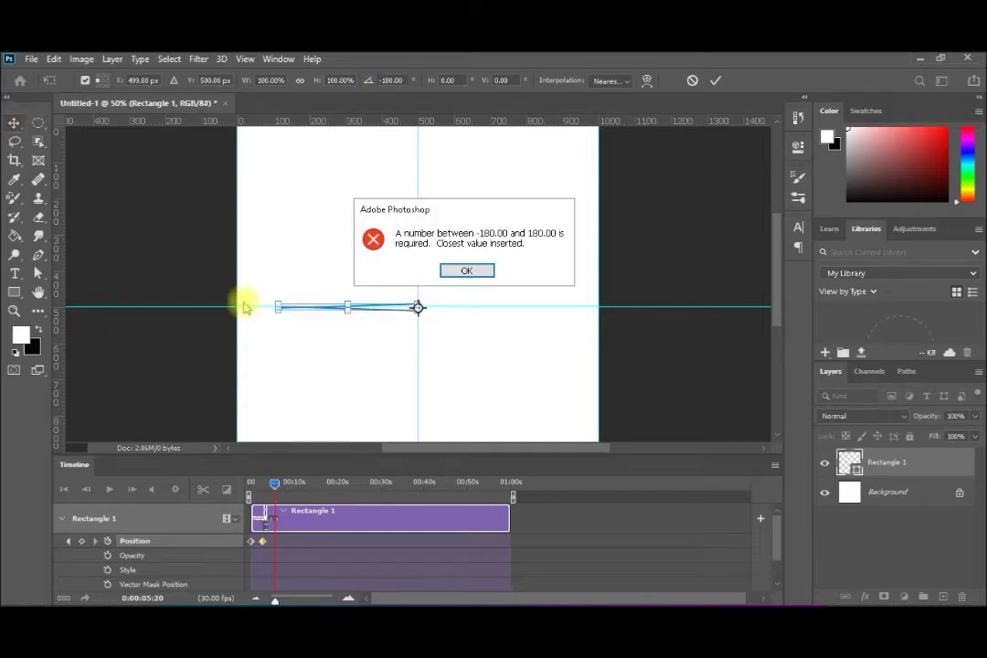
{"action": "left_click", "coordinate": [466, 271]}
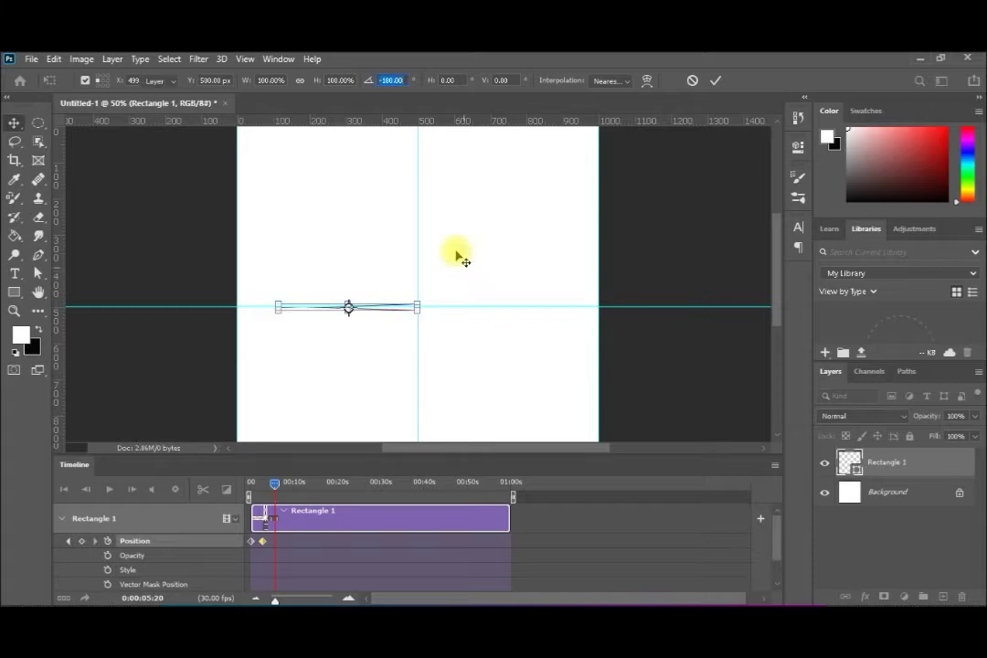
{"action": "key", "text": "Return"}
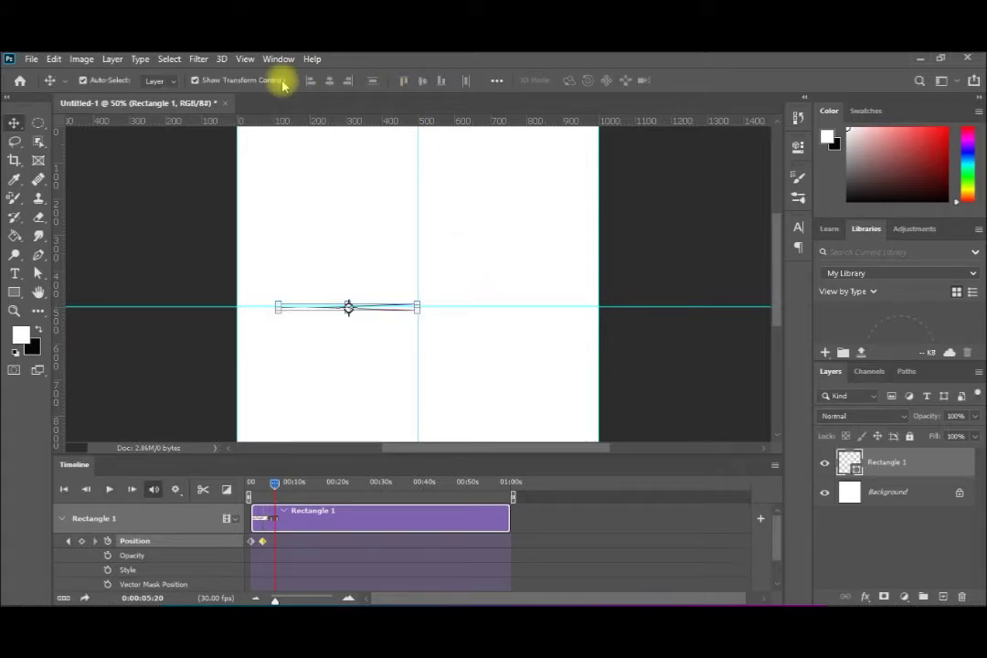
Step: Rotate the needle shape 90° about its right-middle reference point so it stands upright on the vertical guide
{"action": "key", "text": "ctrl+t"}
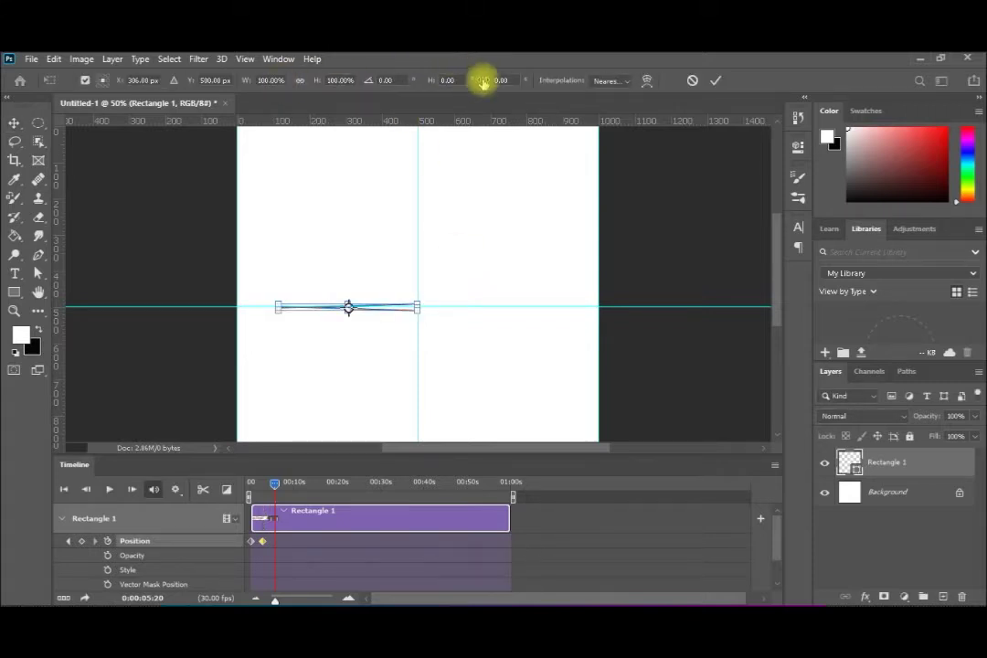
{"action": "left_click", "coordinate": [107, 82]}
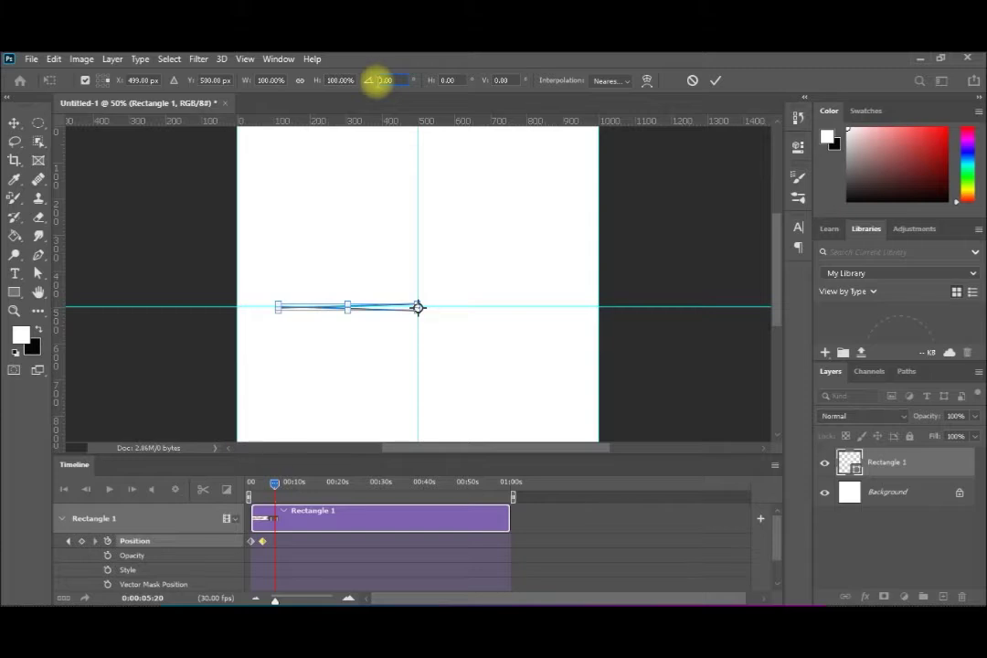
{"action": "type", "text": "90"}
{"action": "key", "text": "Return"}
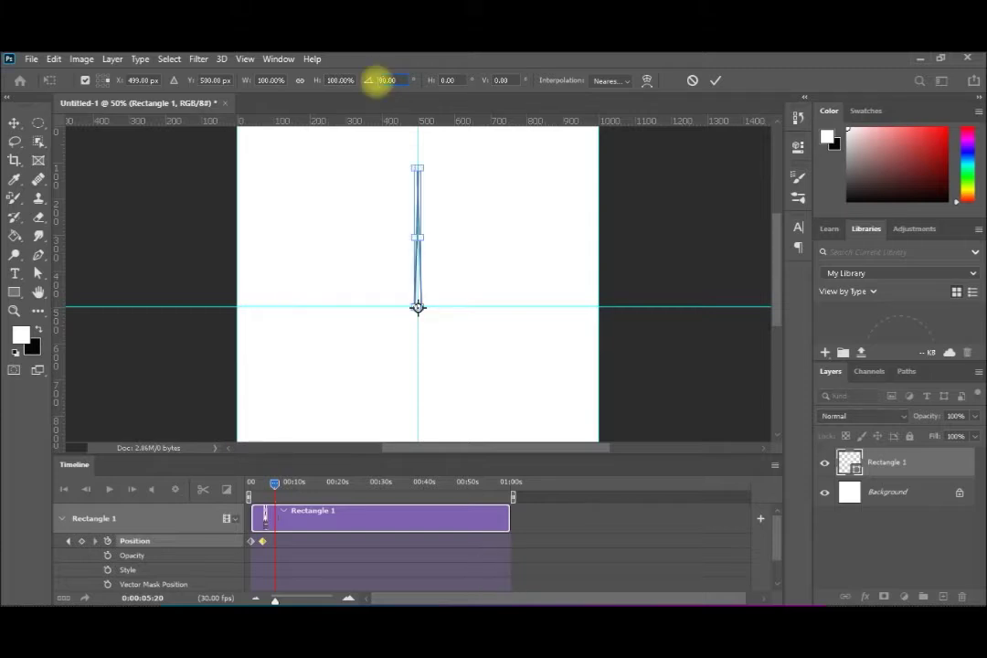
{"action": "left_click", "coordinate": [12, 124]}
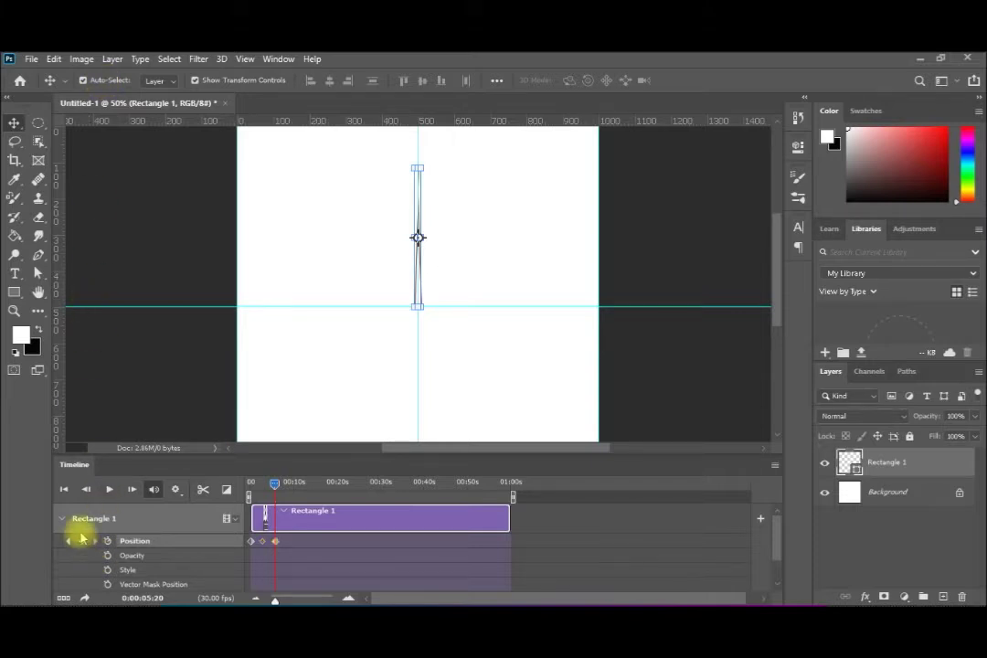
Step: Convert the extended, upright Rectangle 1 layer to a smart object
{"action": "left_click", "coordinate": [111, 61]}
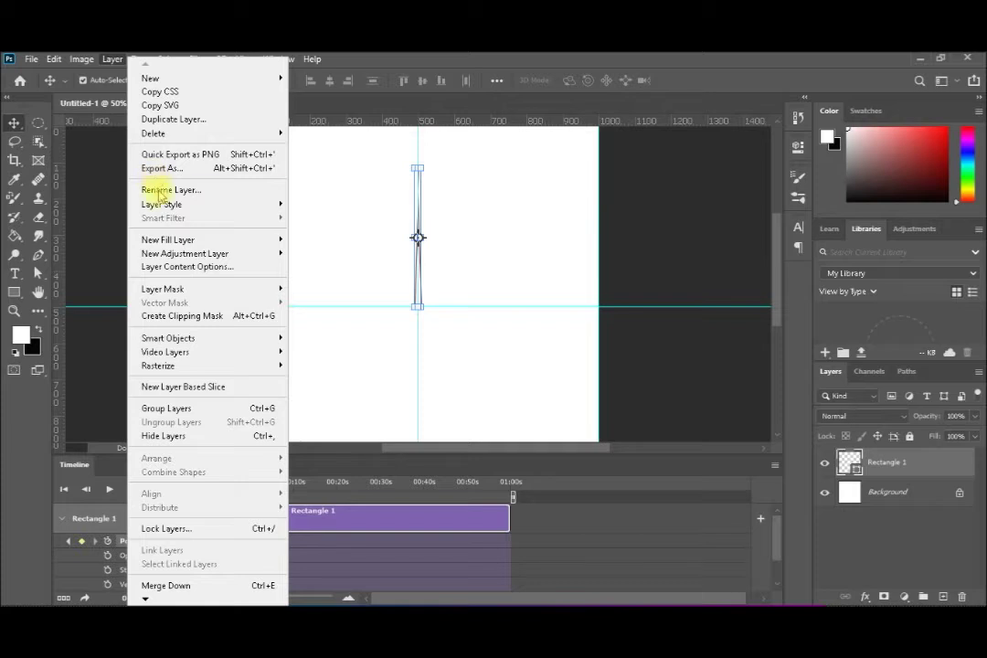
{"action": "mouse_move", "coordinate": [215, 343]}
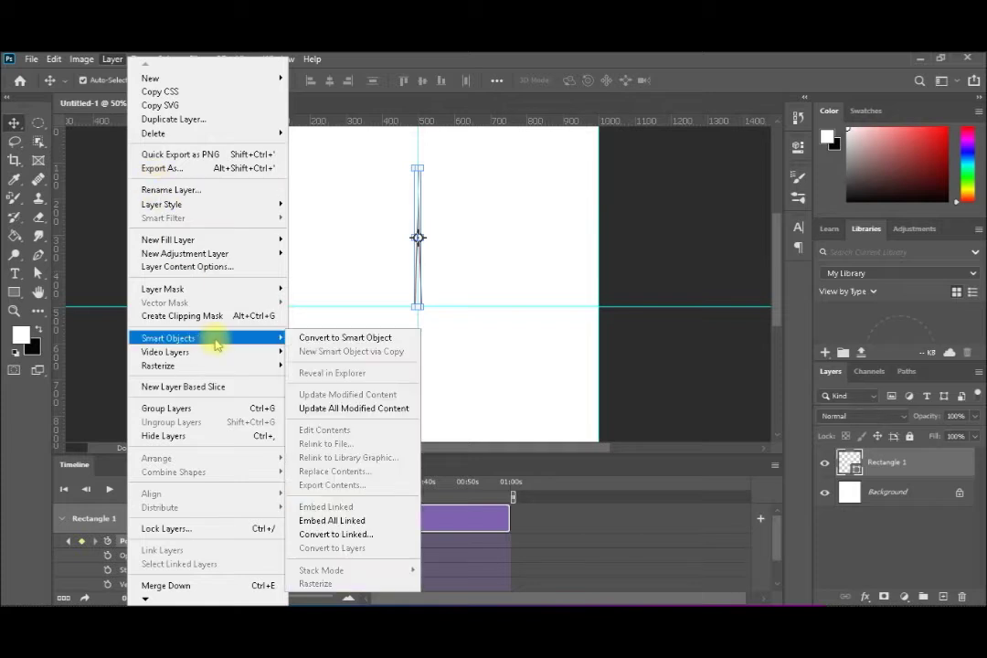
{"action": "left_click", "coordinate": [308, 338]}
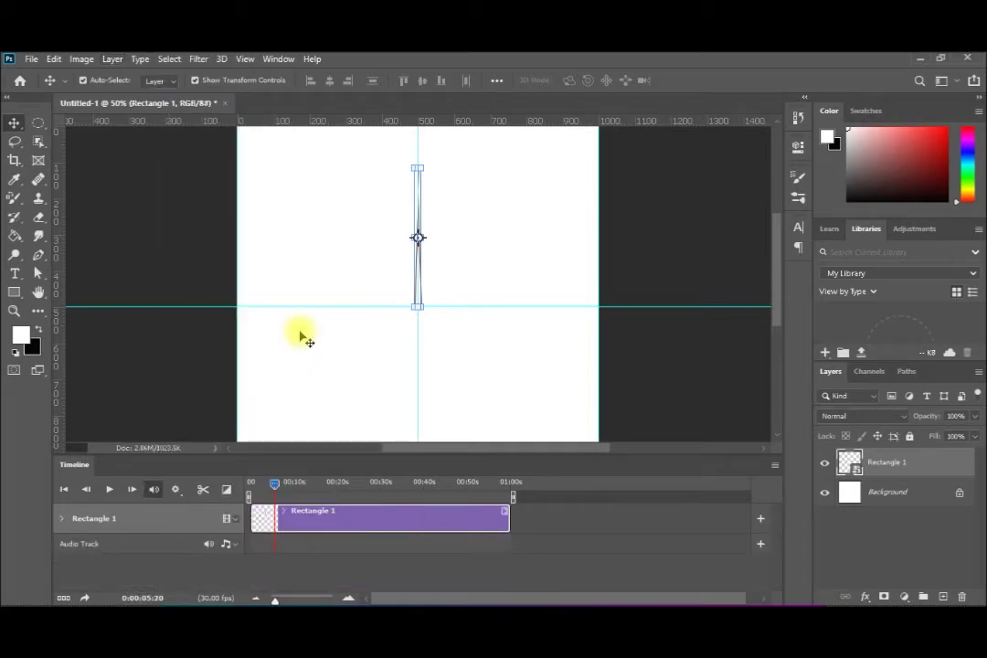
Step: Enable Transform keyframing for the Rectangle 1 smart object at 0:00:00:00 on the timeline
{"action": "left_click", "coordinate": [62, 519]}
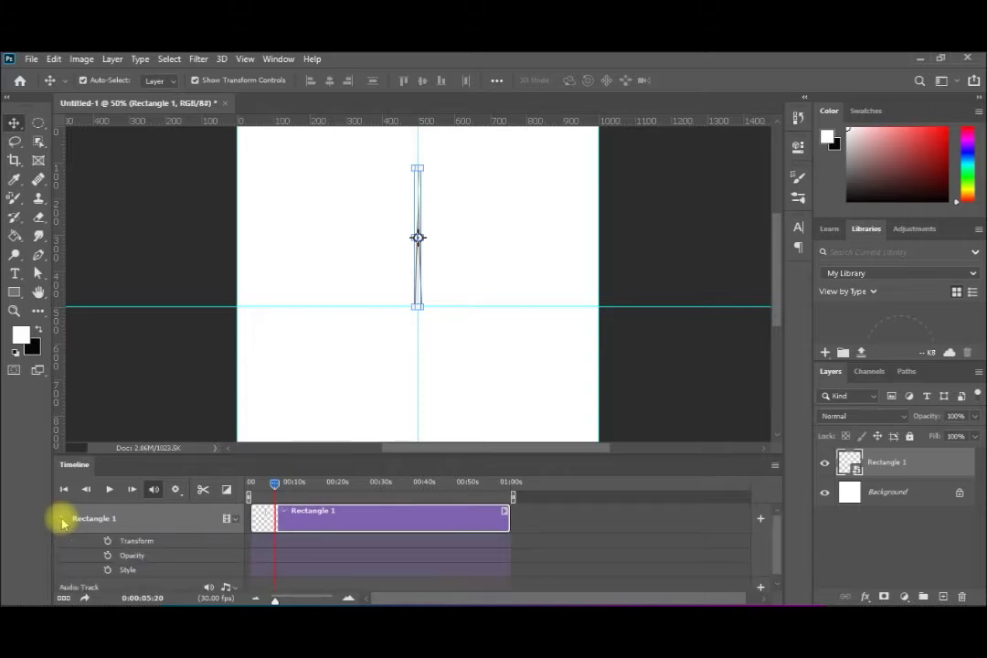
{"action": "left_click_drag", "start_coordinate": [276, 598], "coordinate": [285, 601]}
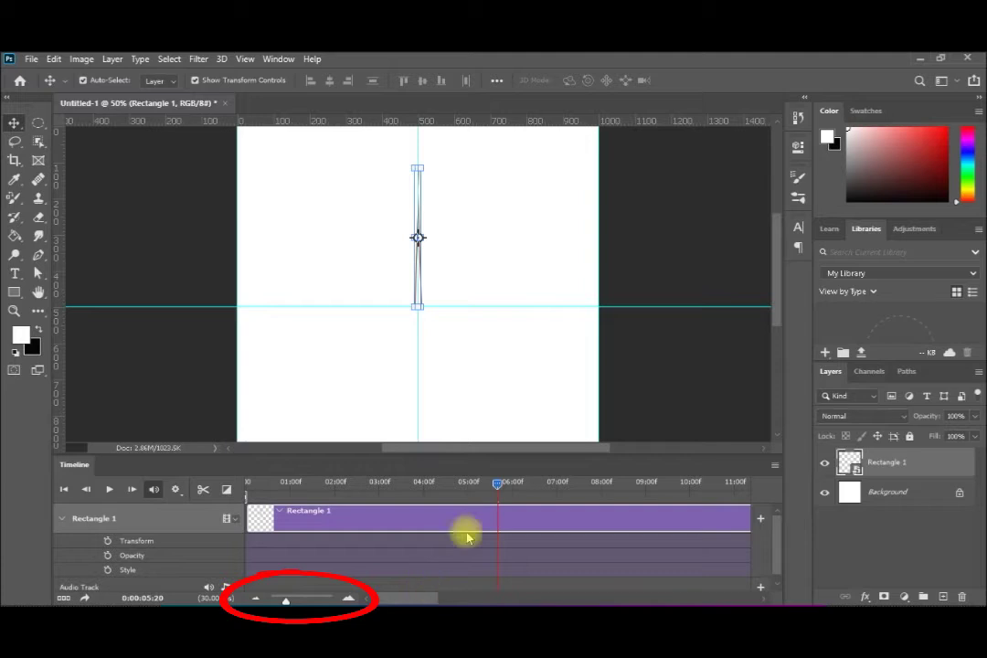
{"action": "left_click", "coordinate": [262, 483]}
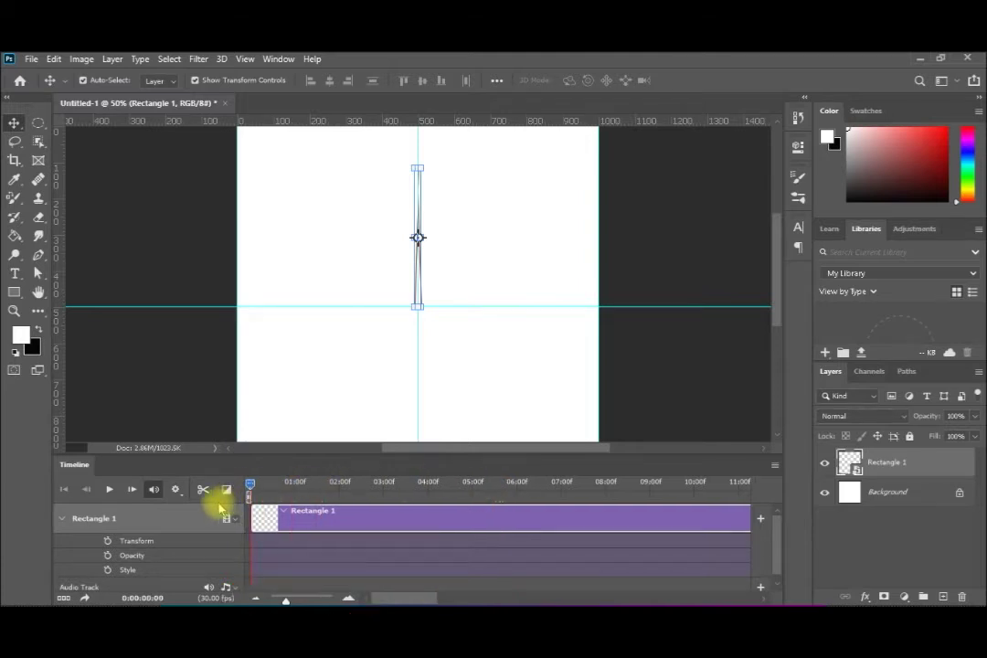
{"action": "left_click", "coordinate": [108, 541]}
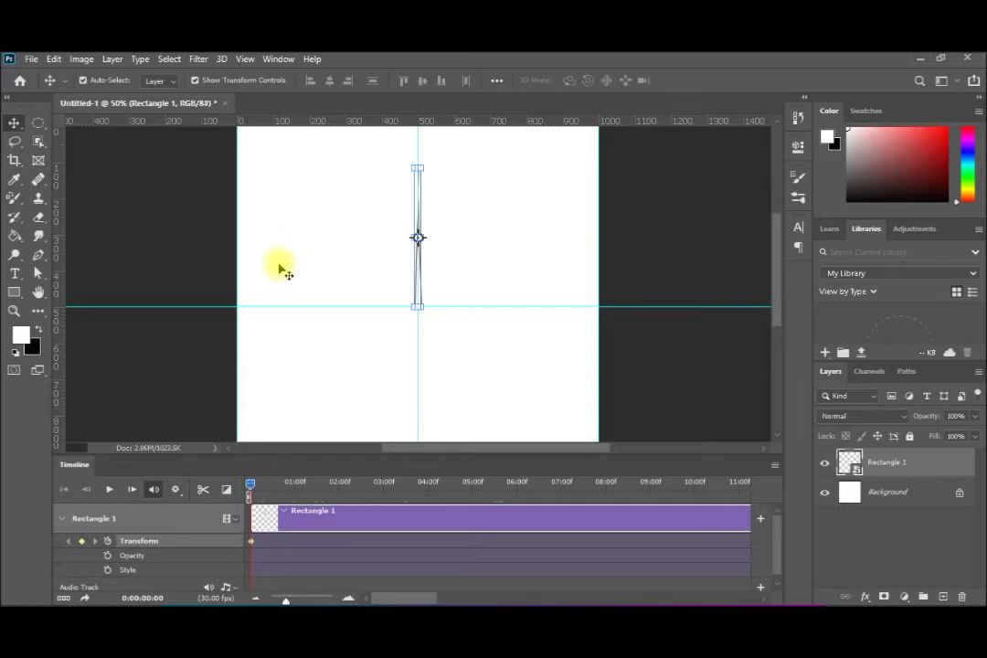
Step: Keyframe the needle's rotation at 6° about the canvas centre at 0:00:01:00 on the timeline
{"action": "left_click_drag", "start_coordinate": [250, 487], "coordinate": [295, 483]}
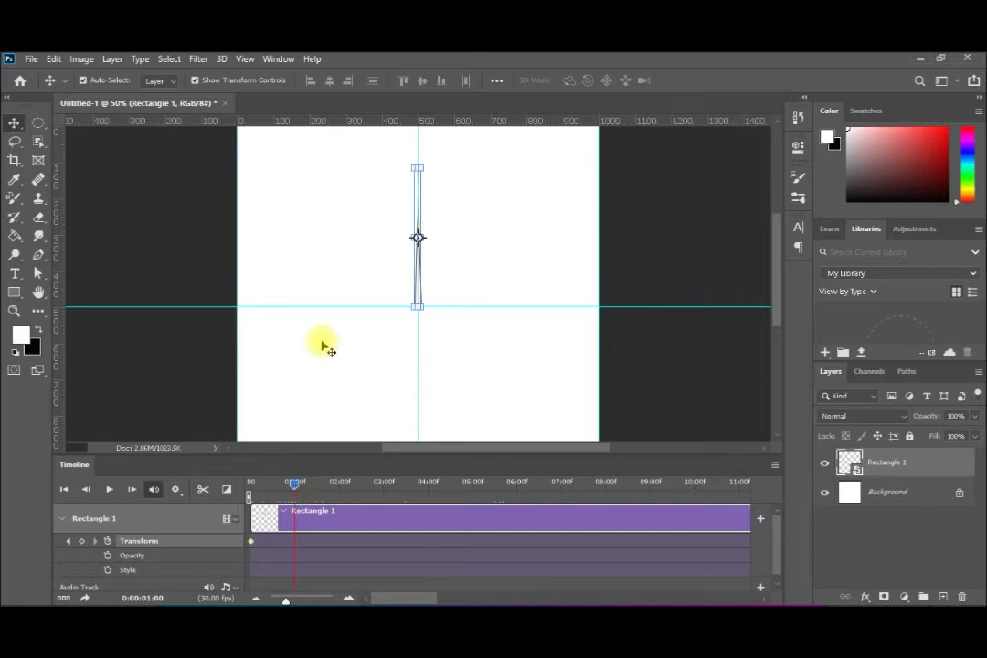
{"action": "key", "text": "ctrl+t"}
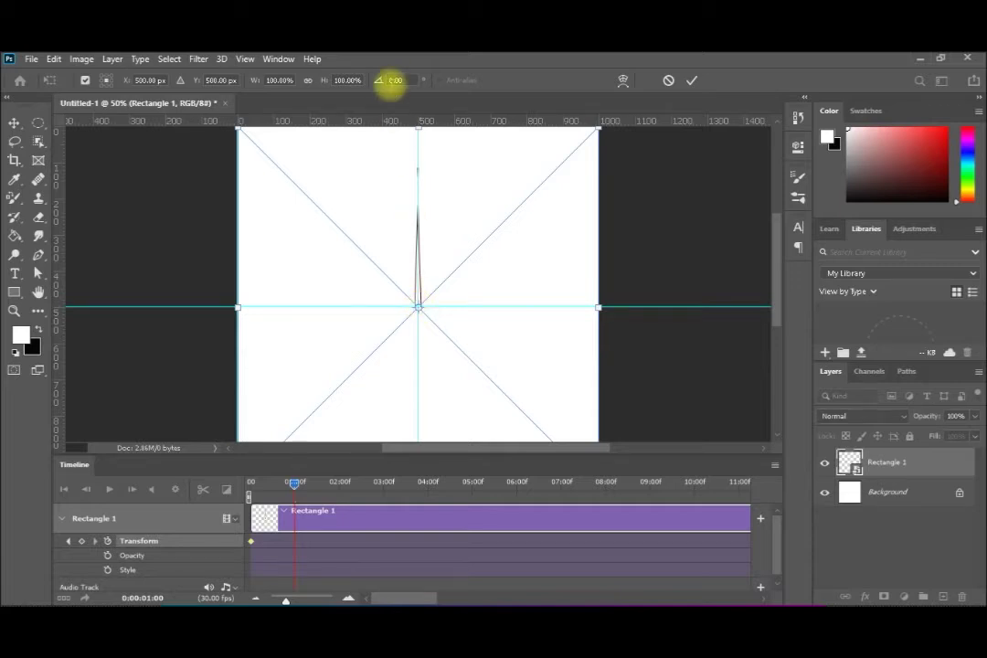
{"action": "key", "text": "Right"}
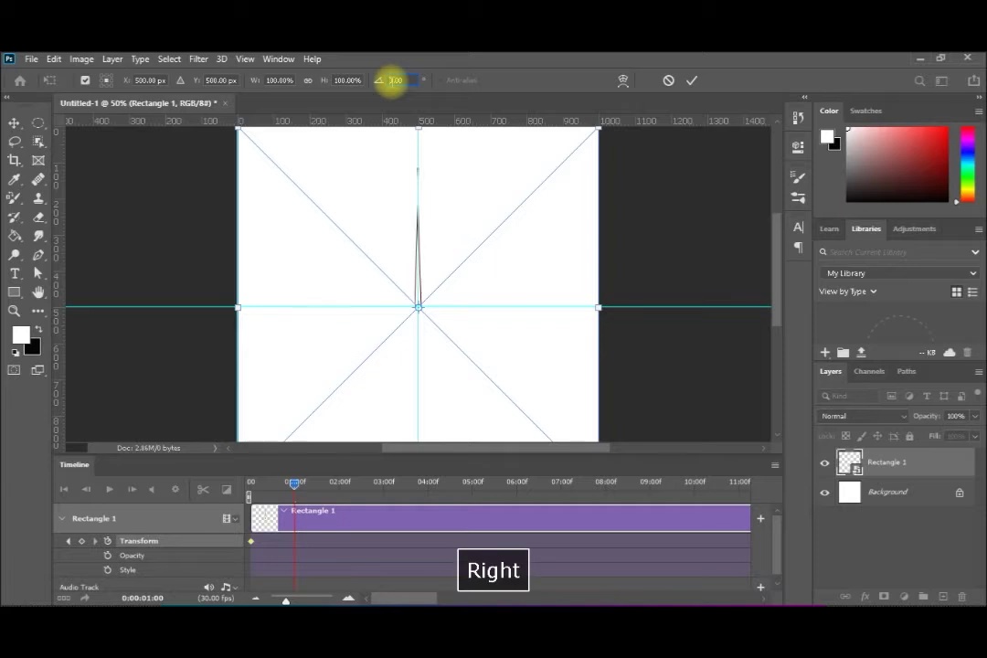
{"action": "key", "text": "BackSpace"}
{"action": "type", "text": "6"}
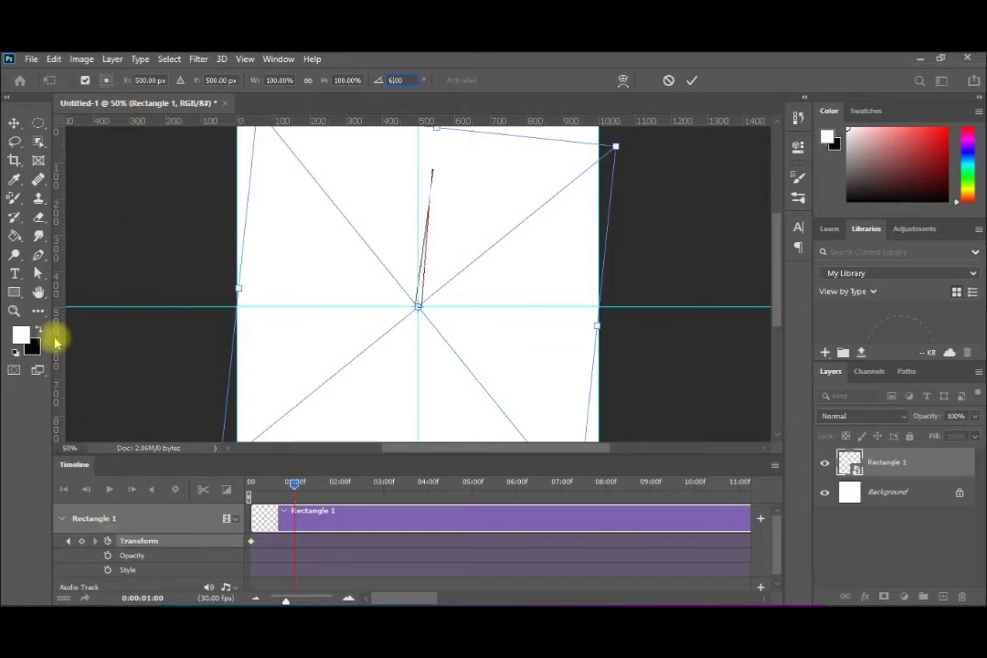
{"action": "left_click", "coordinate": [14, 122]}
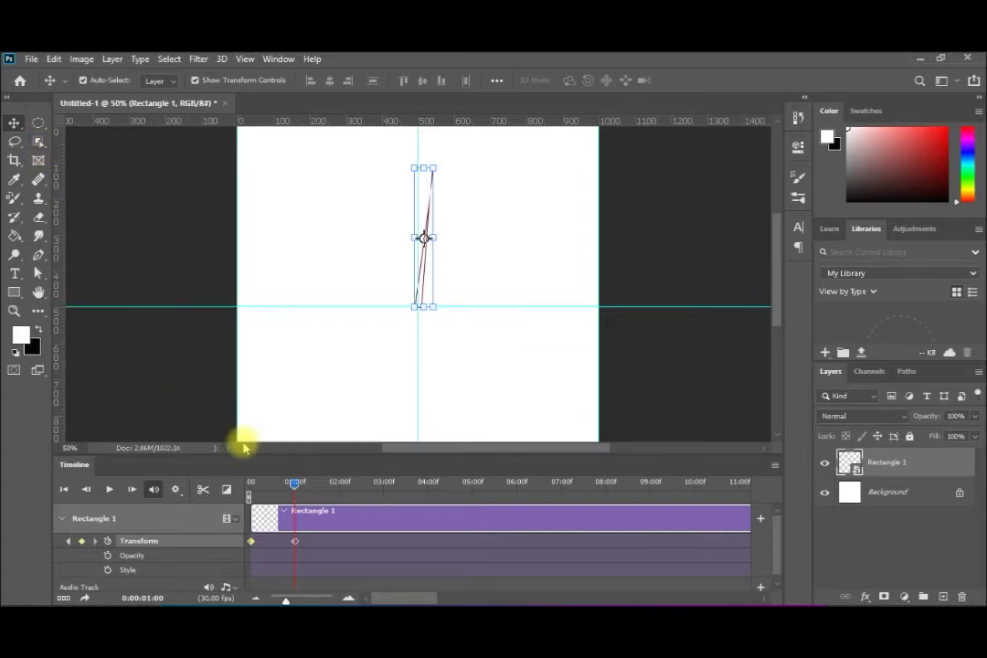
Step: Keyframe the needle's rotation at 12° at 0:00:02:00 using Free Transform
{"action": "left_click_drag", "start_coordinate": [288, 490], "coordinate": [338, 482]}
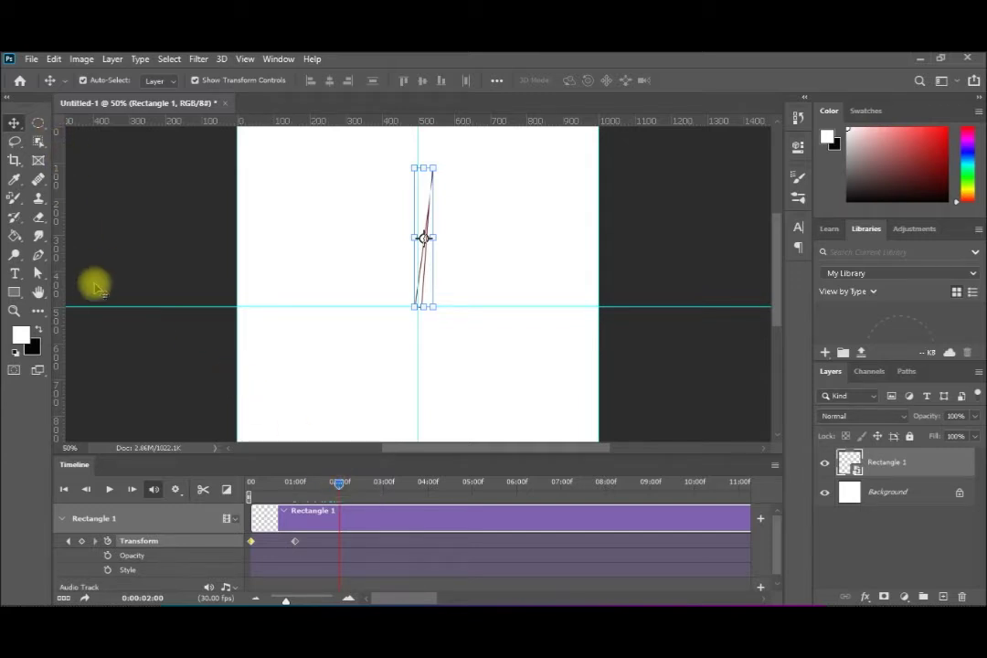
{"action": "key", "text": "ctrl+t"}
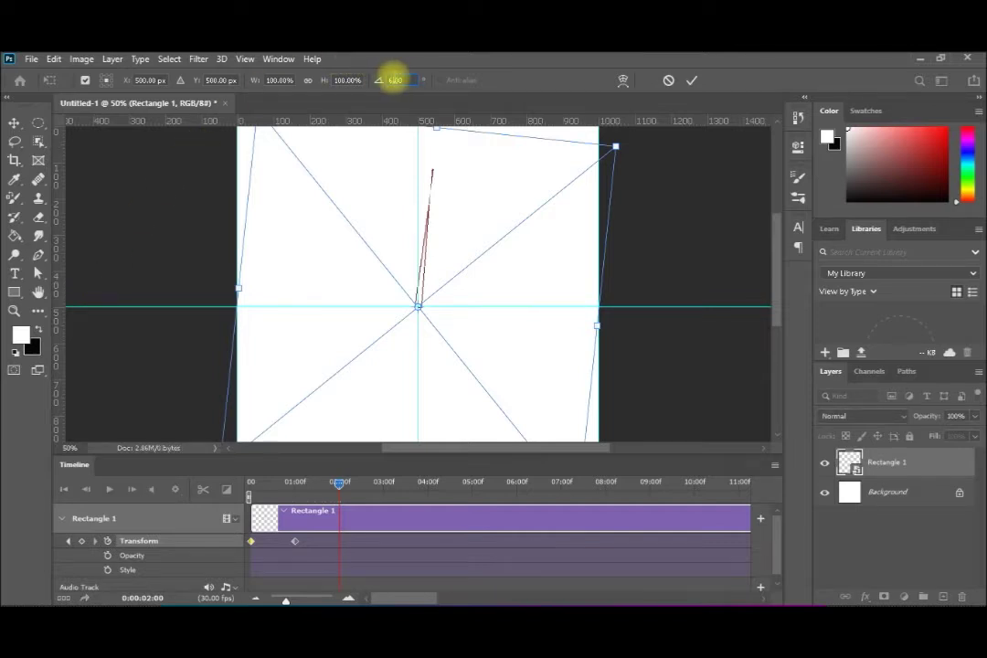
{"action": "key", "text": "BackSpace"}
{"action": "type", "text": "12"}
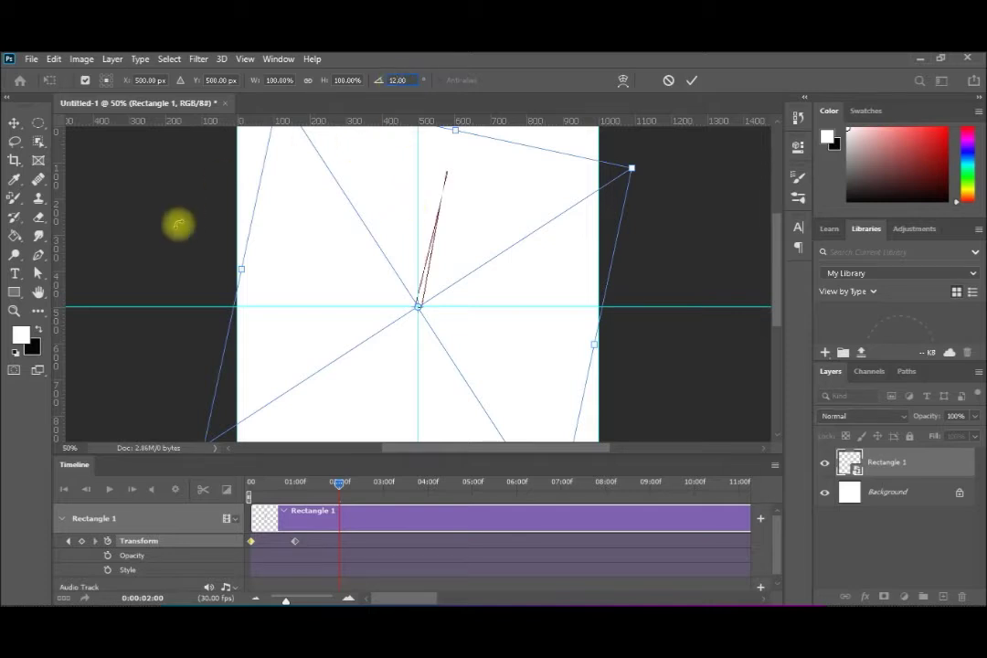
{"action": "left_click", "coordinate": [15, 123]}
Step: Keyframe the needle's rotation at 18° at the 03:00 mark on the timeline
{"action": "key", "text": "ctrl+t"}
{"action": "left_click_drag", "start_coordinate": [340, 482], "coordinate": [471, 483]}
{"action": "left_click", "coordinate": [397, 80]}
{"action": "key", "text": "BackSpace"}
{"action": "type", "text": "8"}
{"action": "left_click", "coordinate": [15, 124]}
Step: Keyframe the needle's rotation at 24° at the 04:00 mark on the timeline
{"action": "key", "text": "ctrl+t"}
{"action": "left_click", "coordinate": [396, 80]}
{"action": "key", "text": "BackSpace"}
{"action": "type", "text": "24"}
{"action": "left_click", "coordinate": [15, 123]}
Step: Keyframe the needle's rotation at 30° at 0:00:05:00 and apply the transform
{"action": "key", "text": "ctrl+t"}
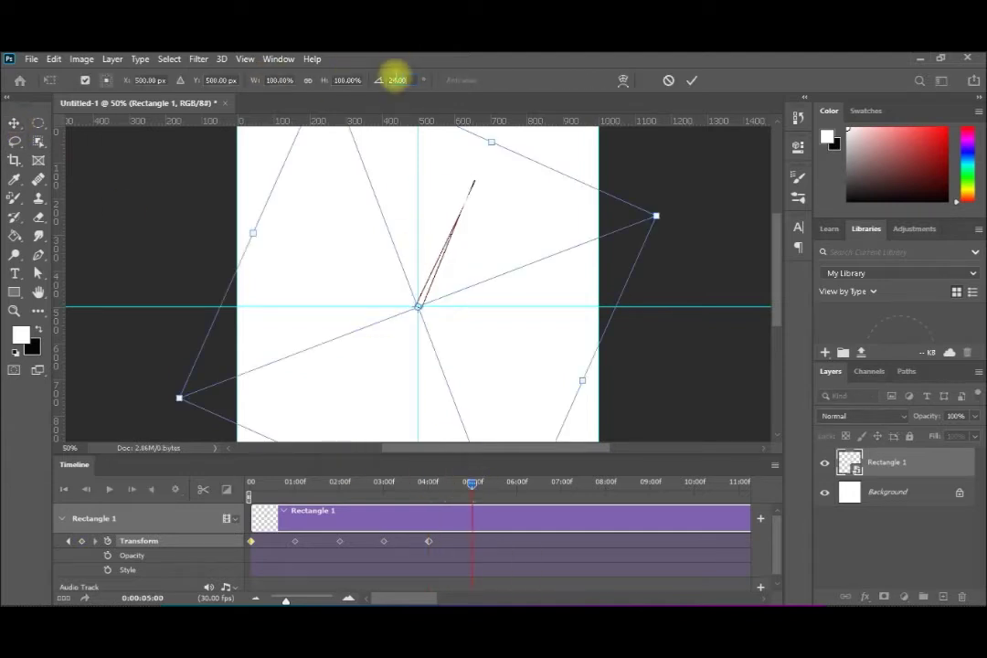
{"action": "left_click", "coordinate": [396, 80]}
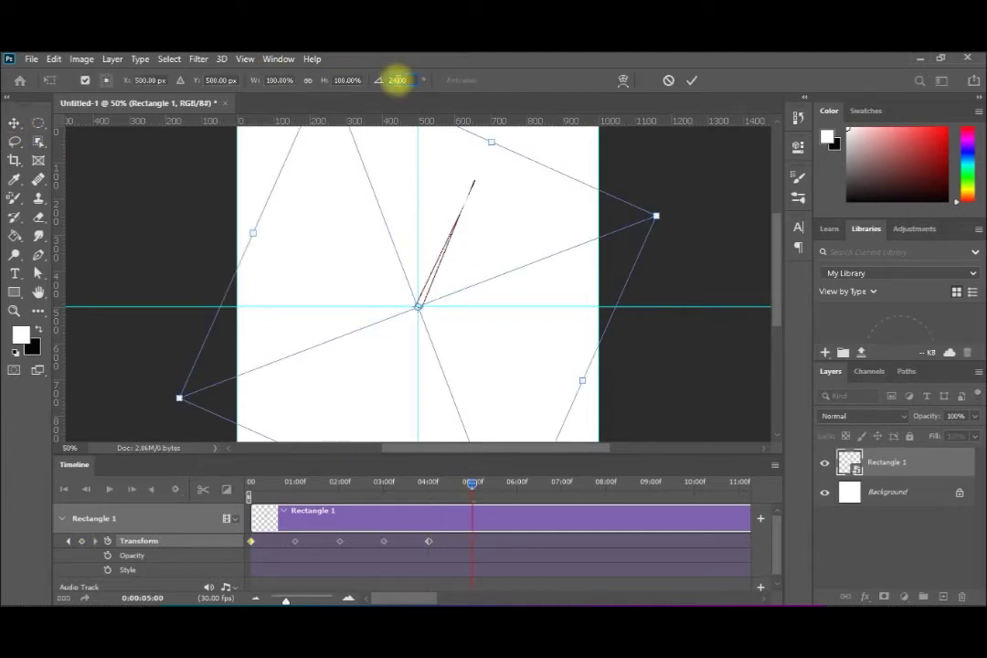
{"action": "key", "text": "BackSpace"}
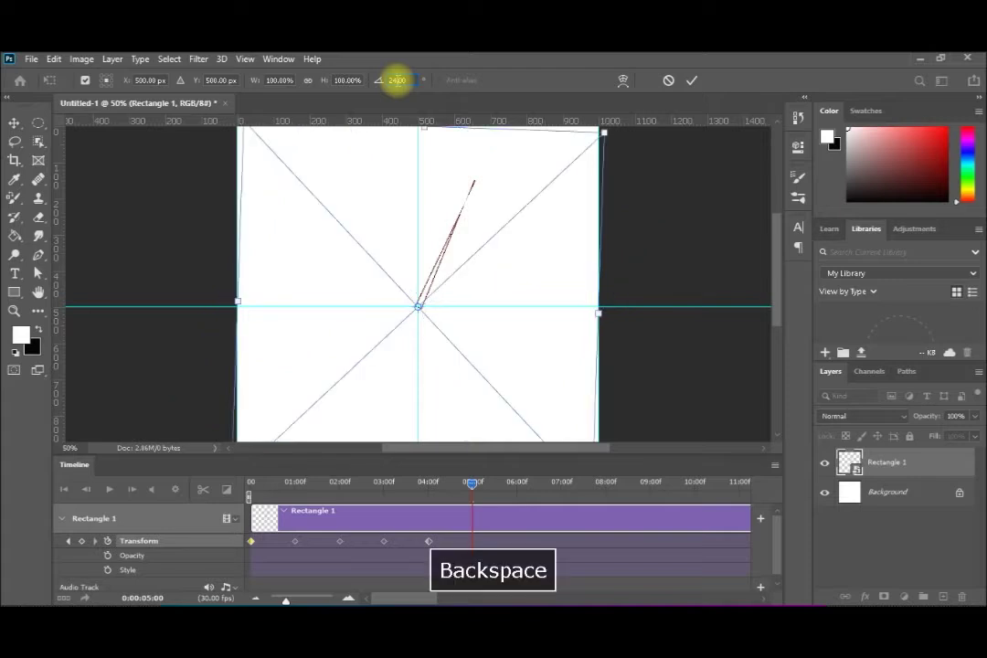
{"action": "type", "text": "30"}
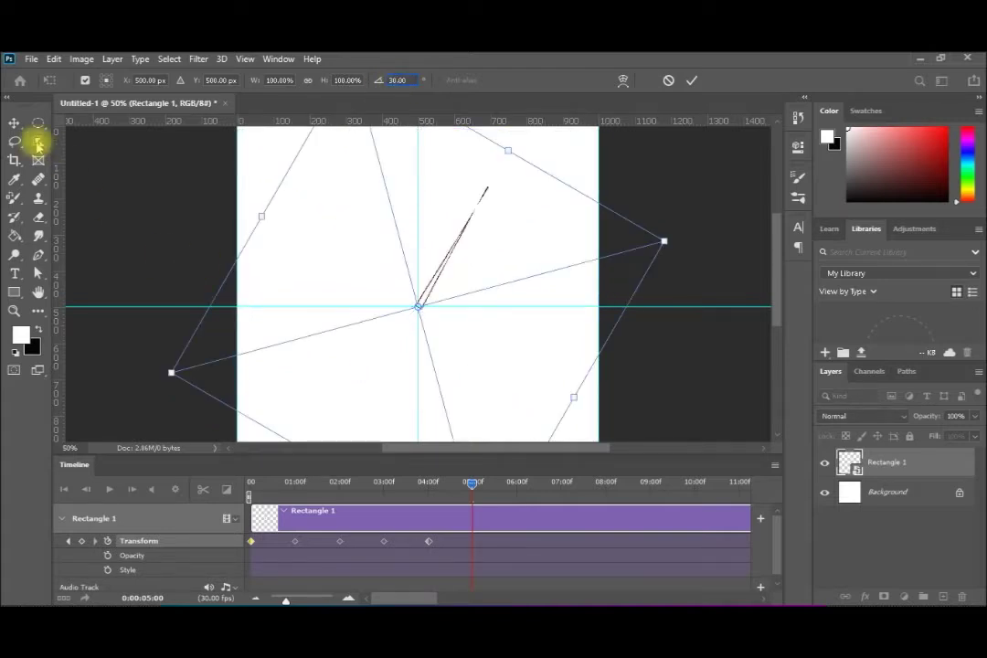
{"action": "left_click", "coordinate": [14, 125]}
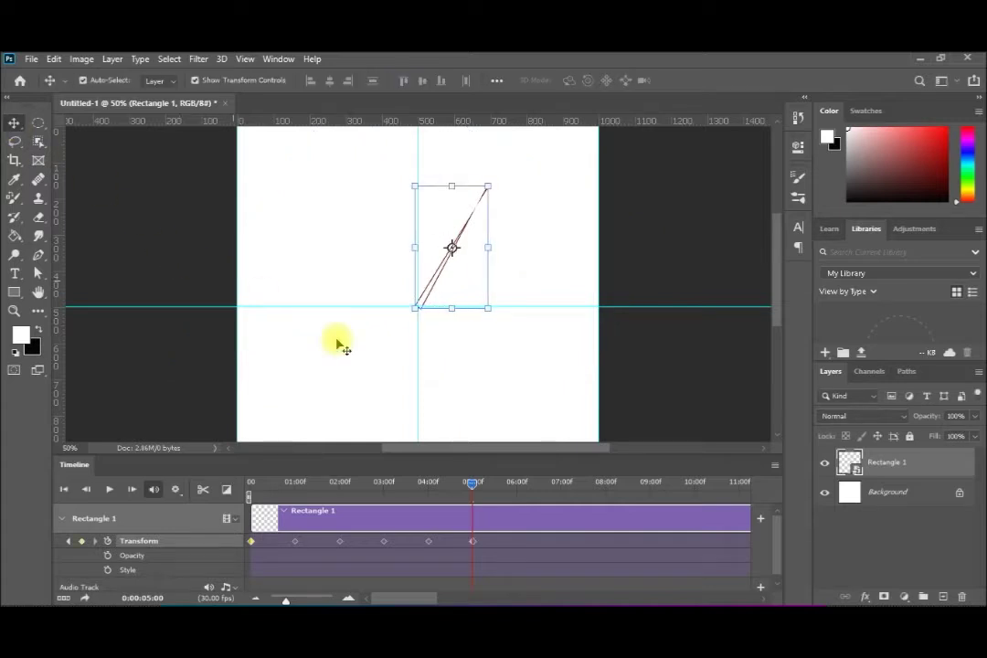
Step: Preview the needle animation from the first frame through the first few seconds
{"action": "left_click", "coordinate": [66, 491]}
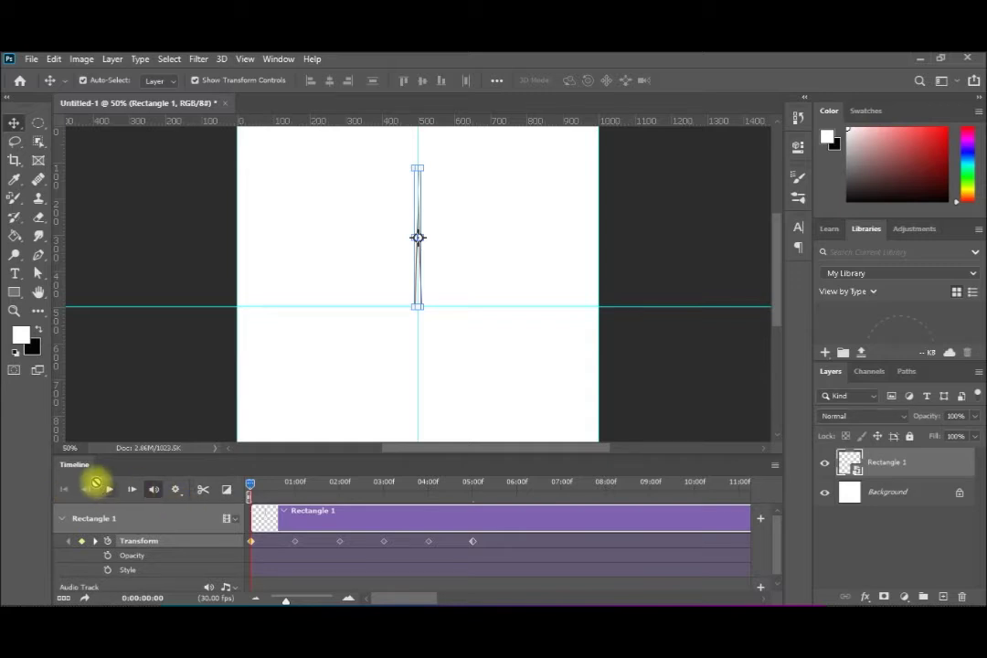
{"action": "left_click", "coordinate": [110, 490]}
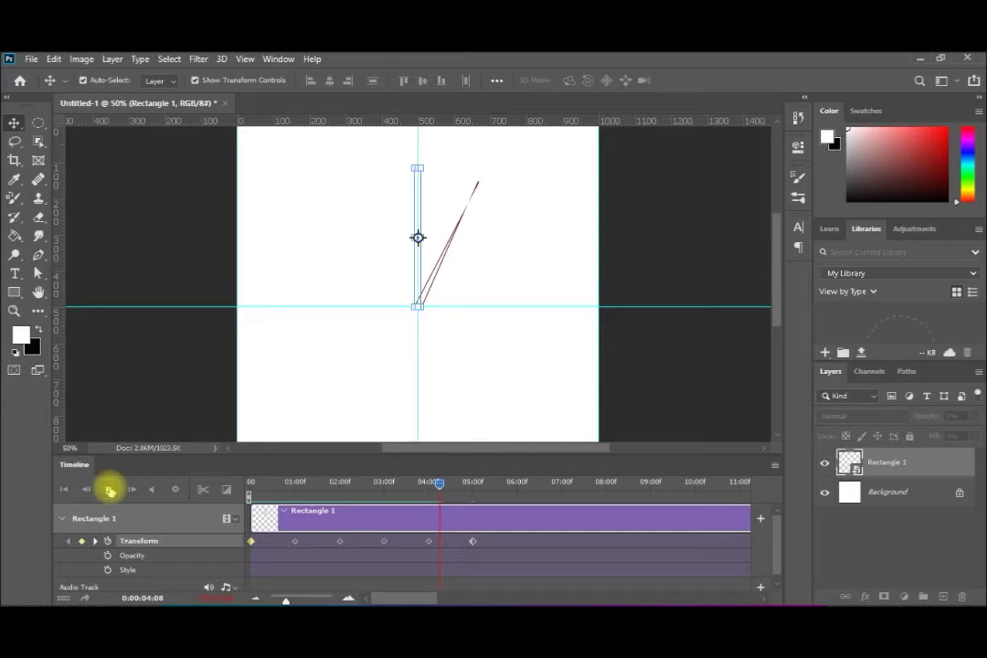
{"action": "left_click", "coordinate": [110, 491]}
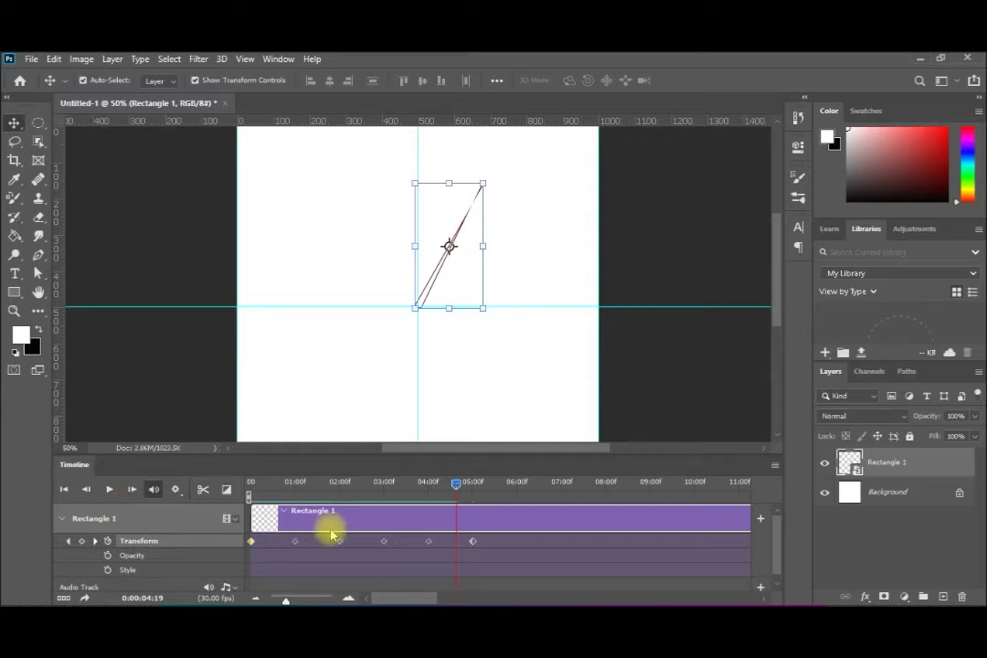
Step: Copy the first Transform keyframe at 0:00:00:00 and paste it at 0:00:00:25
{"action": "left_click_drag", "start_coordinate": [405, 484], "coordinate": [254, 488]}
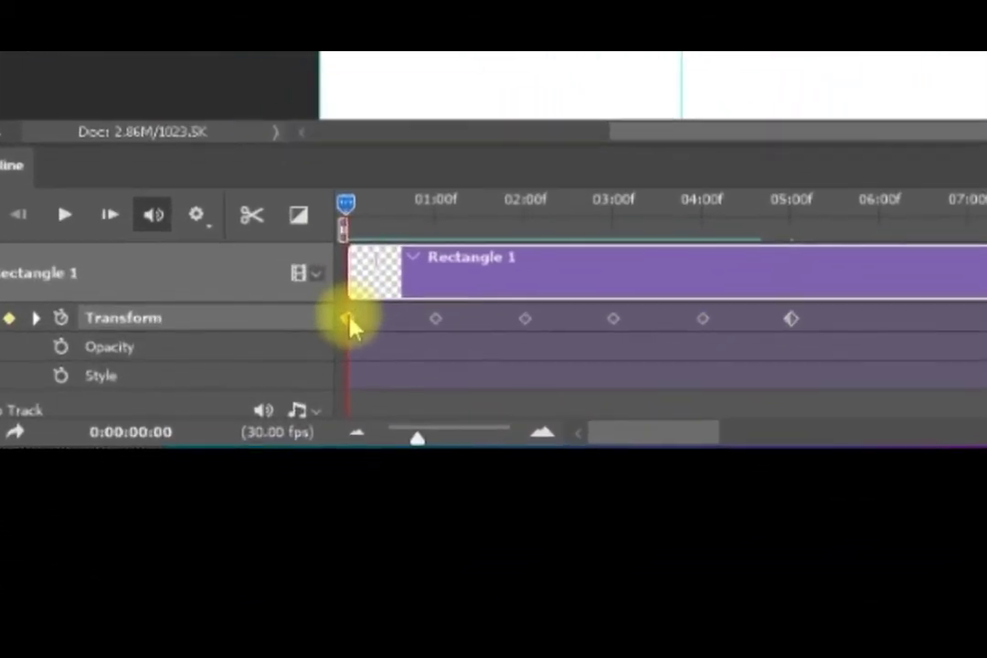
{"action": "right_click", "coordinate": [350, 319]}
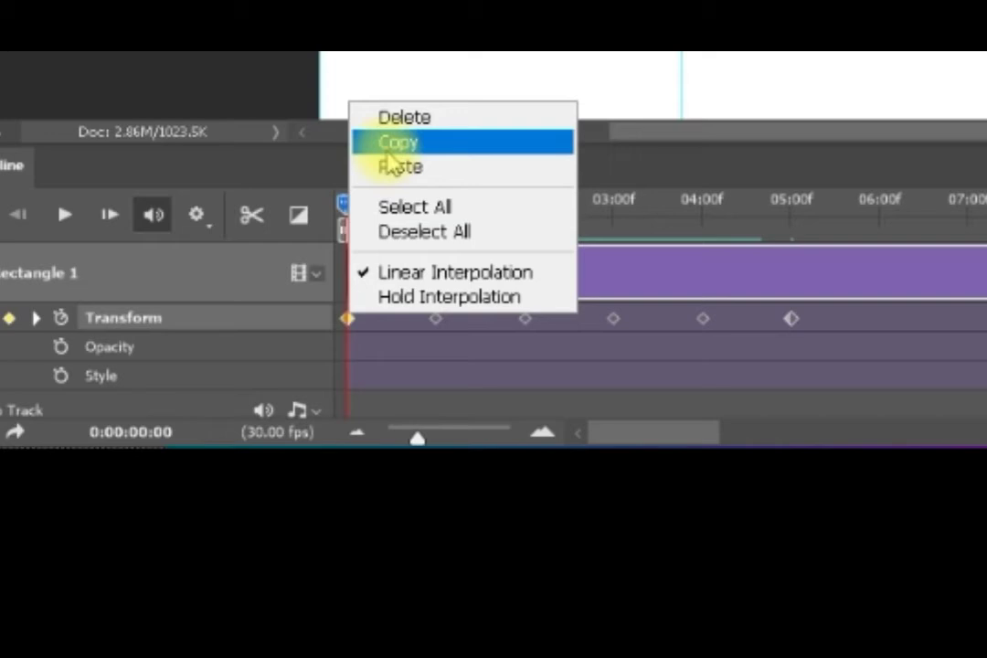
{"action": "left_click", "coordinate": [393, 144]}
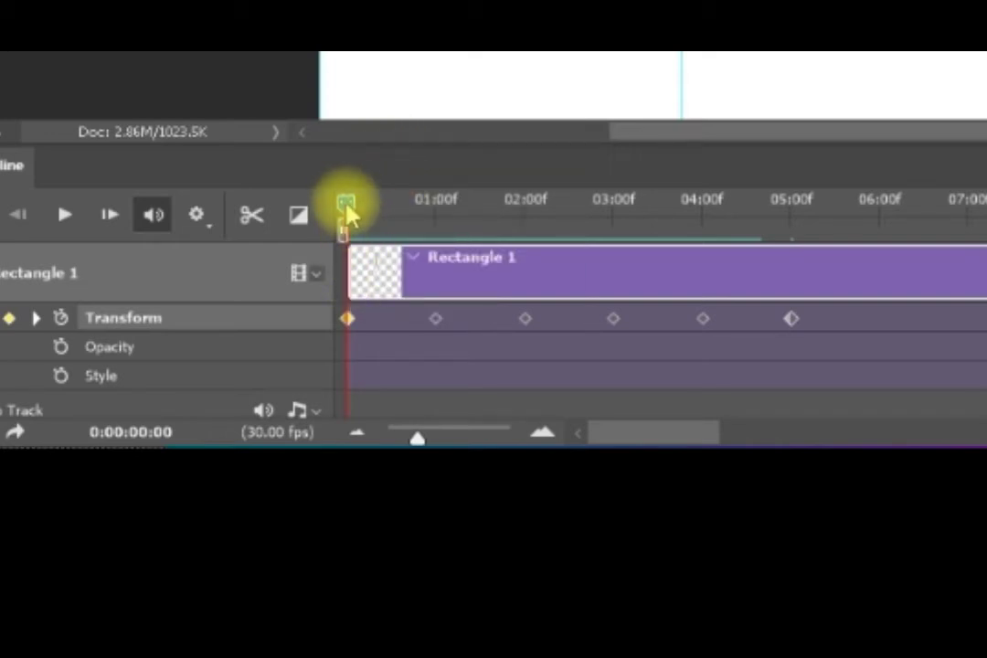
{"action": "left_click_drag", "start_coordinate": [347, 213], "coordinate": [423, 212]}
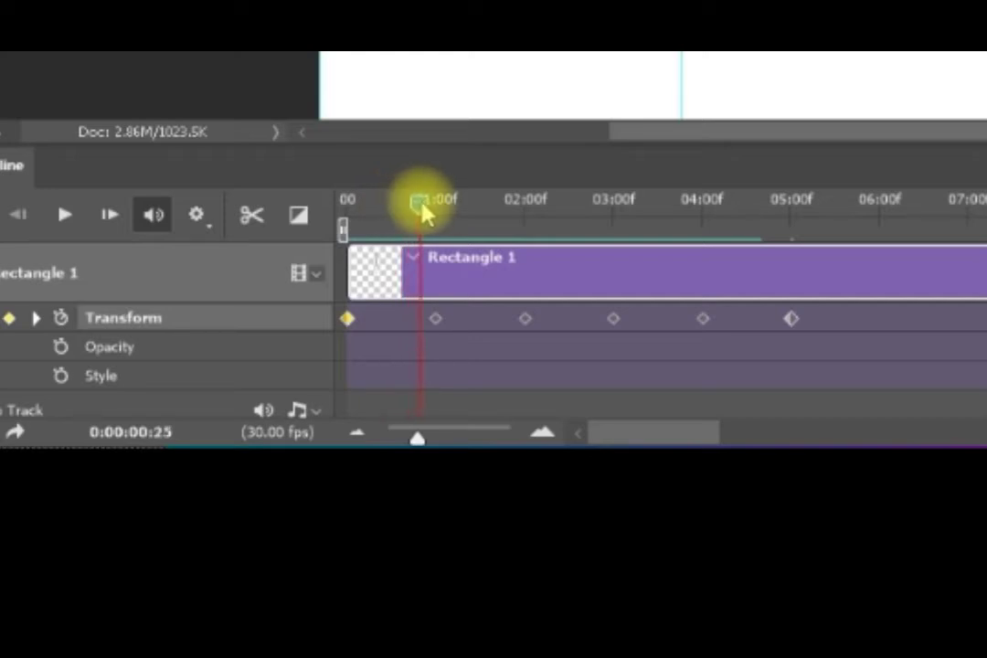
{"action": "right_click", "coordinate": [348, 318]}
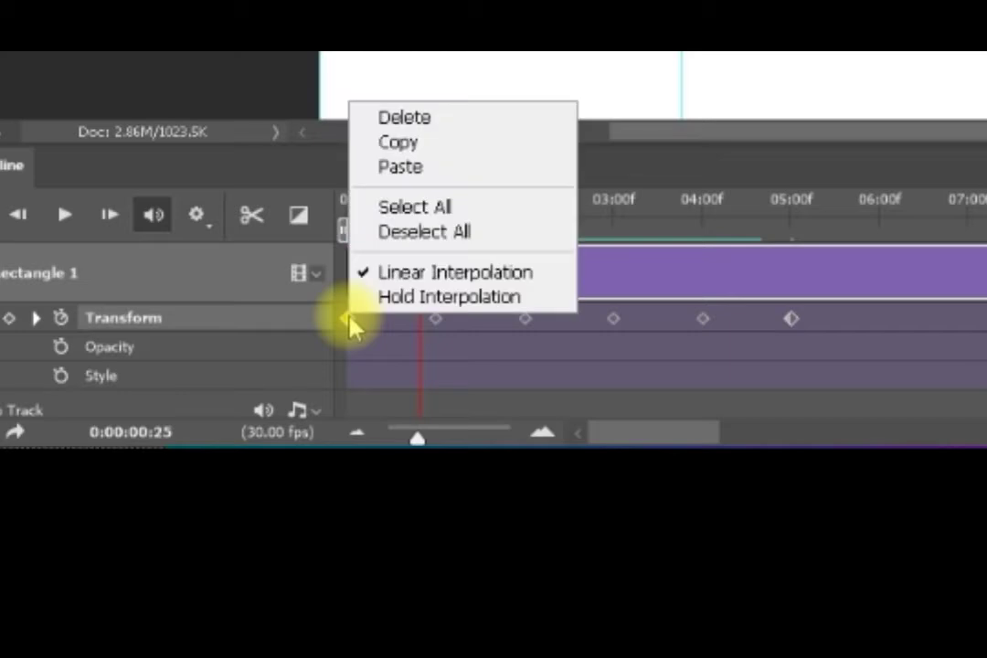
{"action": "left_click", "coordinate": [399, 168]}
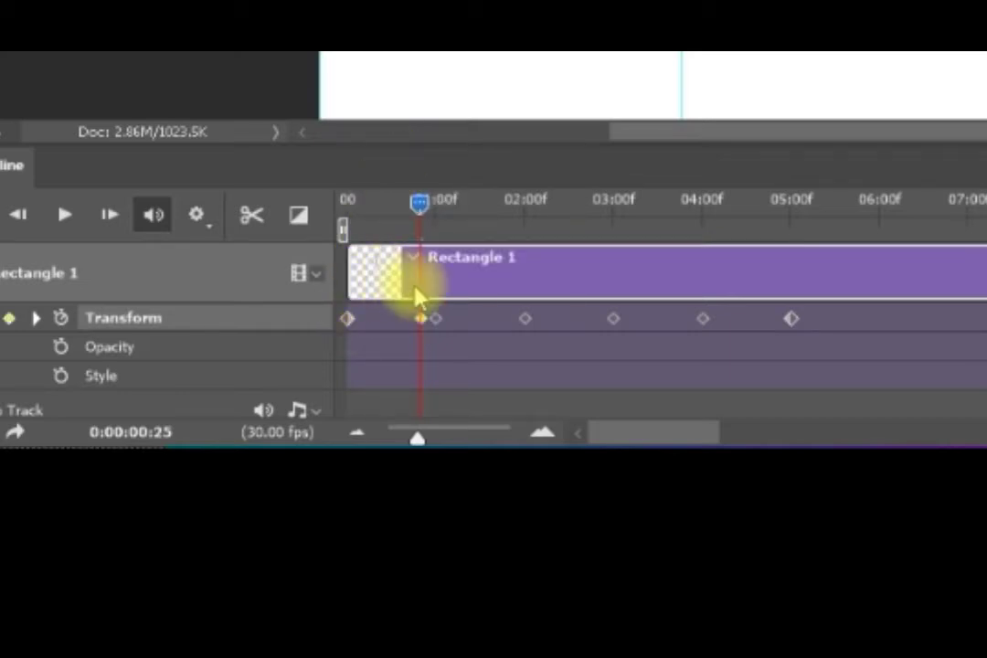
{"action": "left_click_drag", "start_coordinate": [419, 208], "coordinate": [418, 210]}
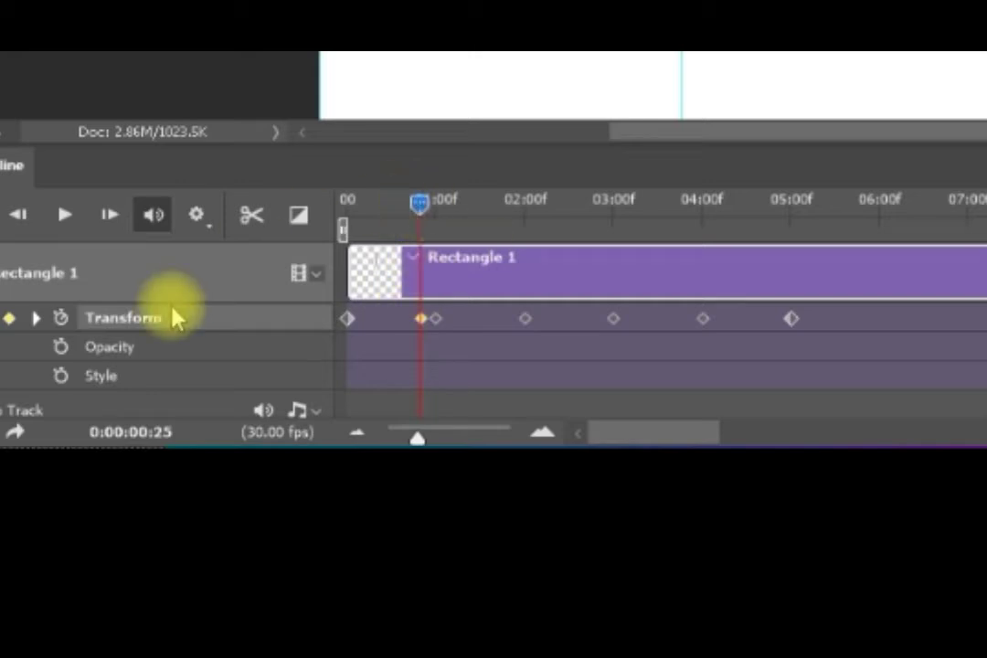
Step: Duplicate the Transform keyframe at 0:00:01:00 to a point just before the 02:00 keyframe
{"action": "left_click", "coordinate": [38, 319]}
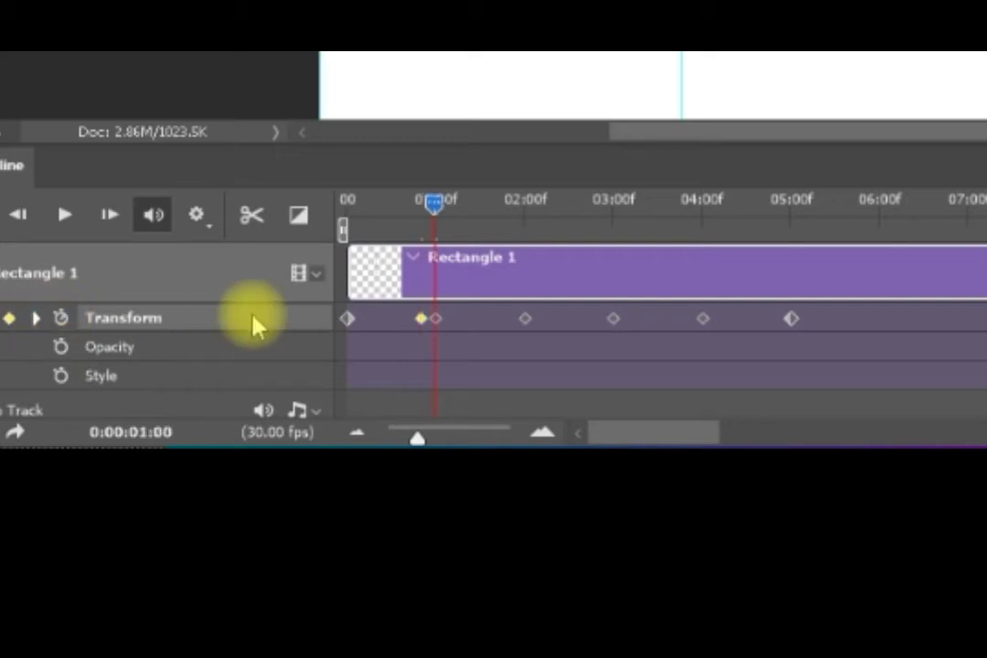
{"action": "left_click", "coordinate": [436, 320]}
{"action": "left_click_drag", "start_coordinate": [437, 212], "coordinate": [510, 208]}
{"action": "right_click", "coordinate": [447, 319]}
{"action": "left_click", "coordinate": [520, 216]}
Step: Duplicate the Transform keyframe at 02:00 to a point just before the 03:00 keyframe
{"action": "left_click", "coordinate": [528, 321]}
{"action": "right_click", "coordinate": [532, 322]}
{"action": "left_click", "coordinate": [549, 146]}
{"action": "left_click_drag", "start_coordinate": [540, 220], "coordinate": [597, 214]}
{"action": "right_click", "coordinate": [530, 322]}
{"action": "left_click", "coordinate": [589, 174]}
Step: Duplicate the Transform keyframe at 03:00 to a point just before the 04:00 keyframe
{"action": "left_click", "coordinate": [43, 322]}
{"action": "right_click", "coordinate": [613, 319]}
{"action": "left_click", "coordinate": [660, 143]}
{"action": "left_click", "coordinate": [694, 214]}
{"action": "right_click", "coordinate": [692, 319]}
{"action": "left_click", "coordinate": [699, 169]}
Step: Copy the Transform keyframe at 04:00 and paste it at 0:00:04:25
{"action": "left_click_drag", "start_coordinate": [697, 220], "coordinate": [701, 216]}
{"action": "right_click", "coordinate": [704, 320]}
{"action": "left_click", "coordinate": [722, 146]}
{"action": "left_click", "coordinate": [775, 210]}
{"action": "right_click", "coordinate": [775, 319]}
{"action": "left_click", "coordinate": [750, 168]}
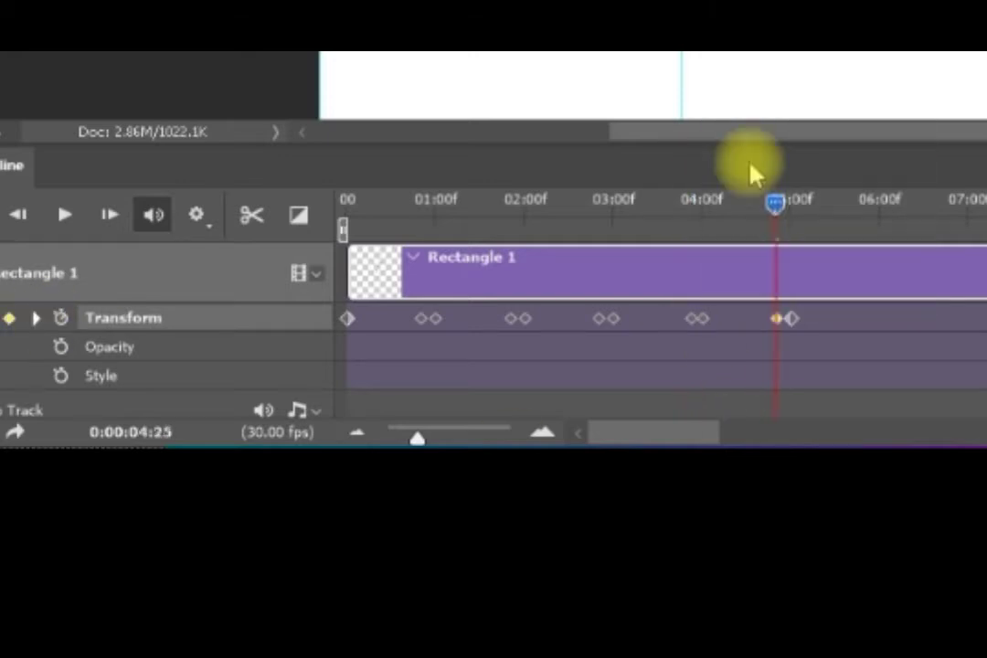
Step: Play the needle's ticking animation from the first frame past 05:00, then return to the start
{"action": "left_click", "coordinate": [7, 210]}
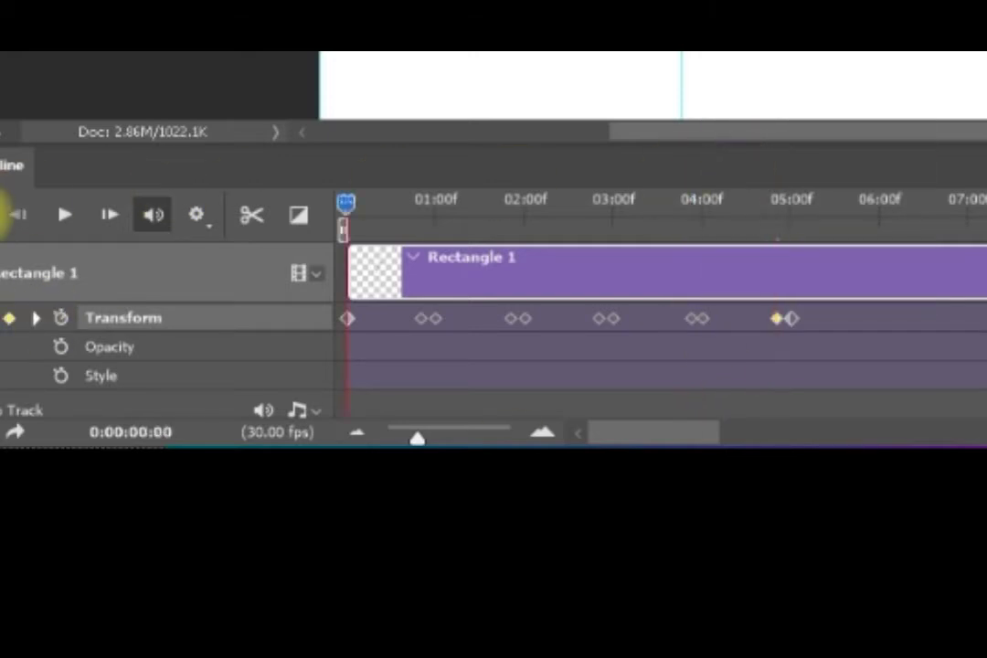
{"action": "left_click", "coordinate": [64, 214]}
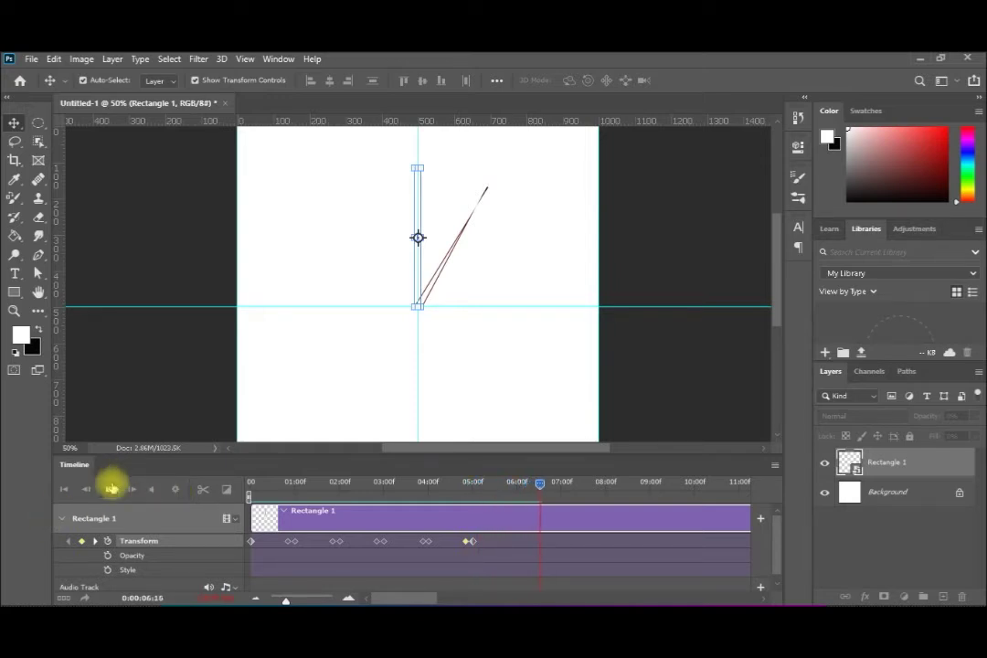
{"action": "left_click", "coordinate": [110, 487]}
{"action": "left_click", "coordinate": [64, 490]}
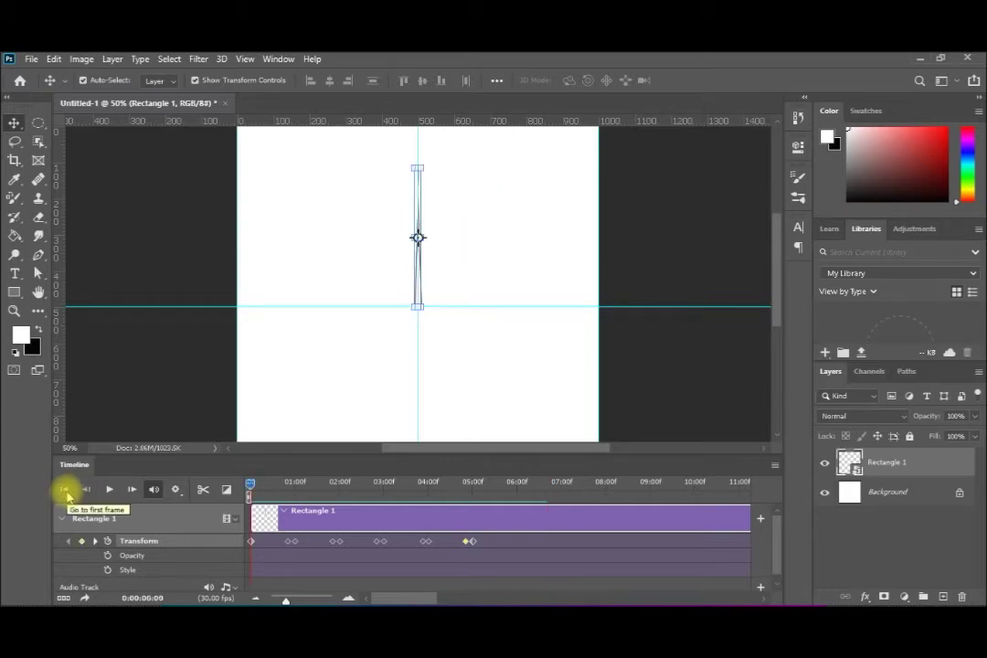
Step: Copy all Transform keyframes from 0:00:00:00 to 0:00:05:00 and move the playhead to 0:00:05:01
{"action": "left_click", "coordinate": [252, 541]}
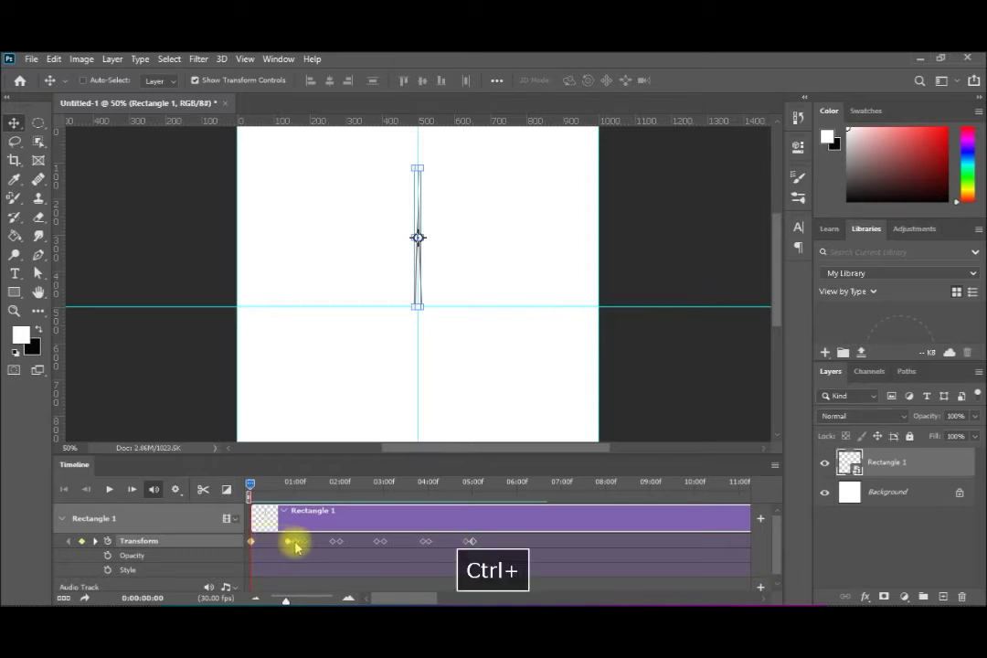
{"action": "left_click", "coordinate": [293, 541], "text": "ctrl"}
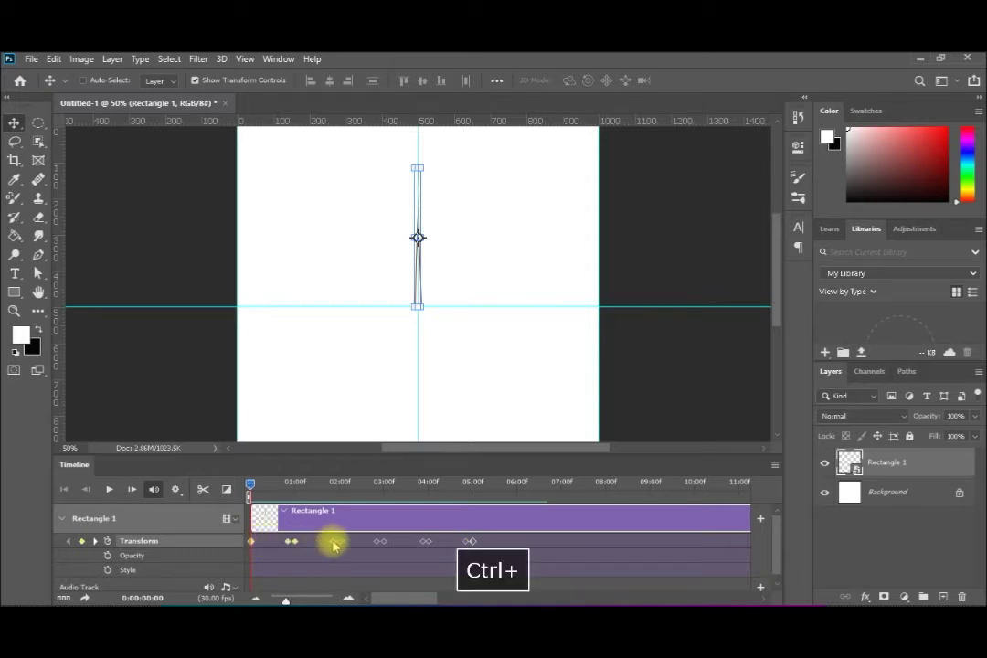
{"action": "left_click", "coordinate": [333, 541], "text": "ctrl"}
{"action": "left_click", "coordinate": [379, 541], "text": "ctrl"}
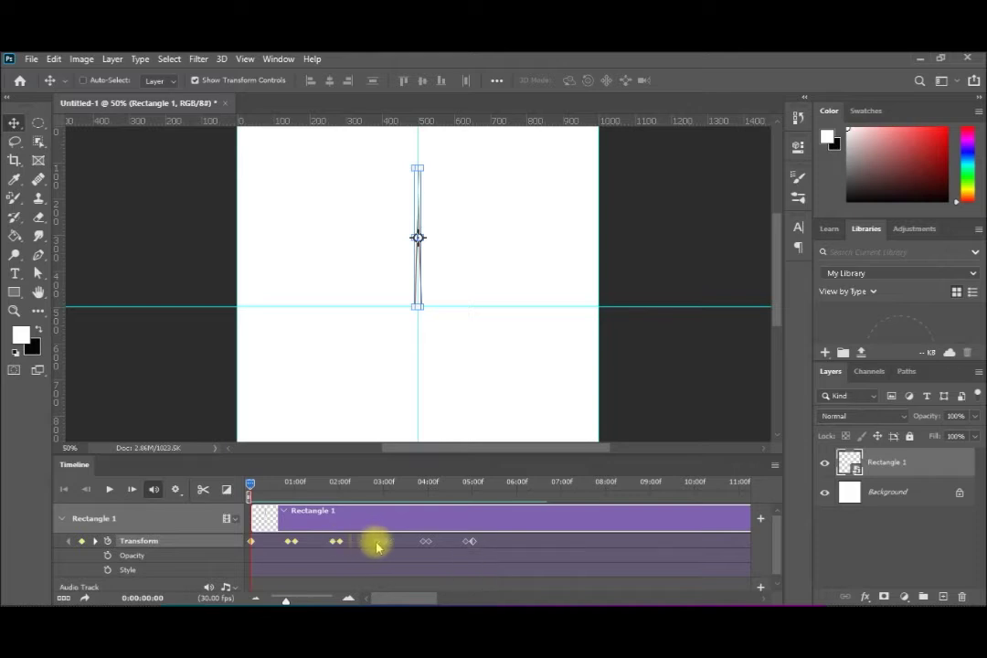
{"action": "left_click", "coordinate": [423, 542], "text": "ctrl"}
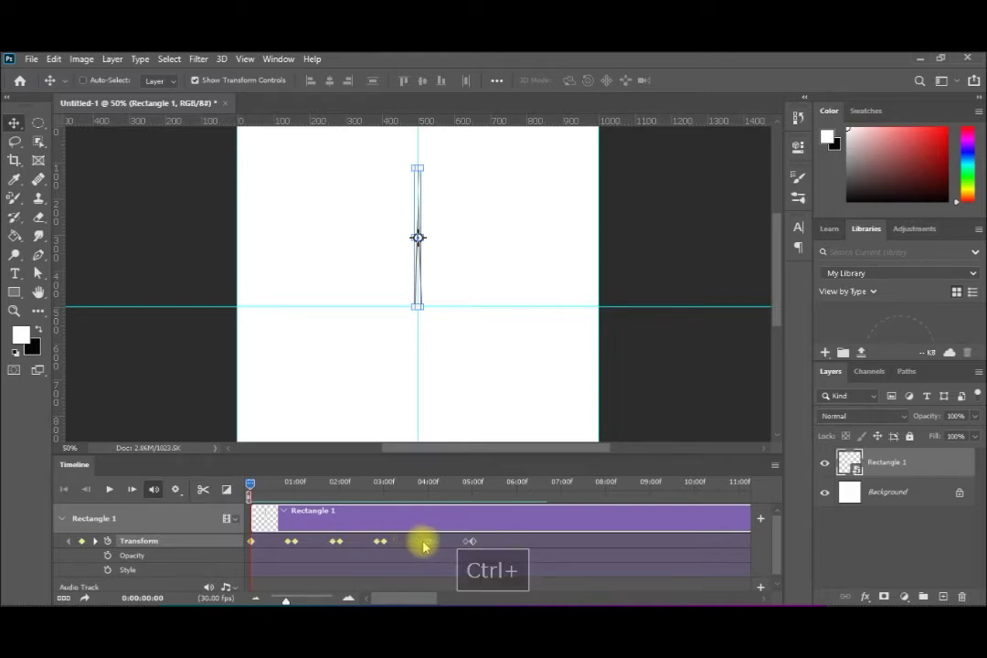
{"action": "left_click", "coordinate": [468, 542], "text": "ctrl"}
{"action": "left_click", "coordinate": [471, 541], "text": "ctrl"}
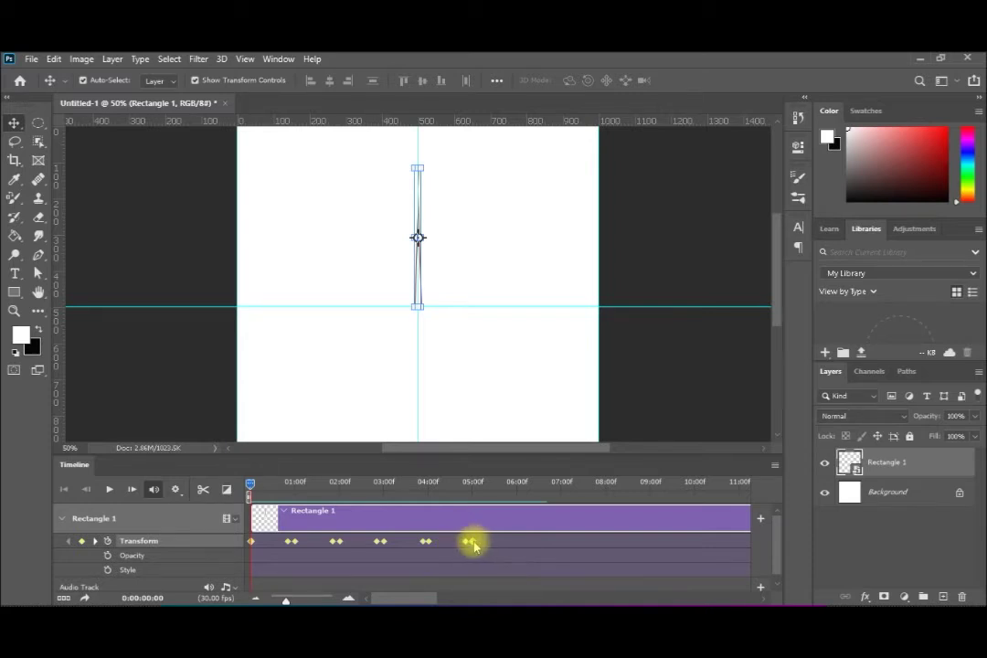
{"action": "right_click", "coordinate": [471, 543]}
{"action": "left_click", "coordinate": [484, 455]}
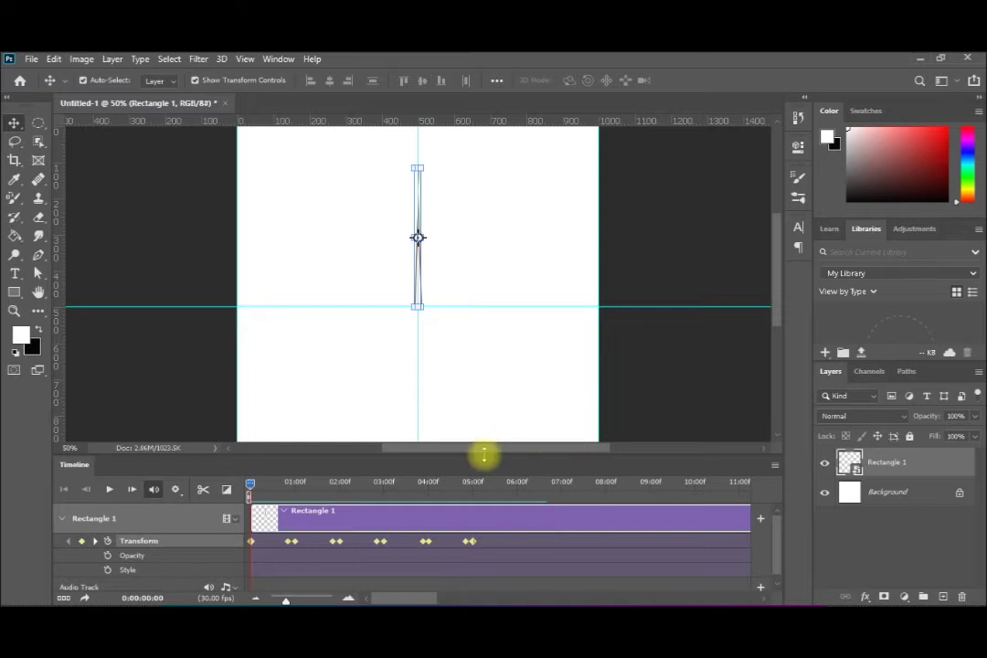
{"action": "left_click_drag", "start_coordinate": [250, 487], "coordinate": [473, 488]}
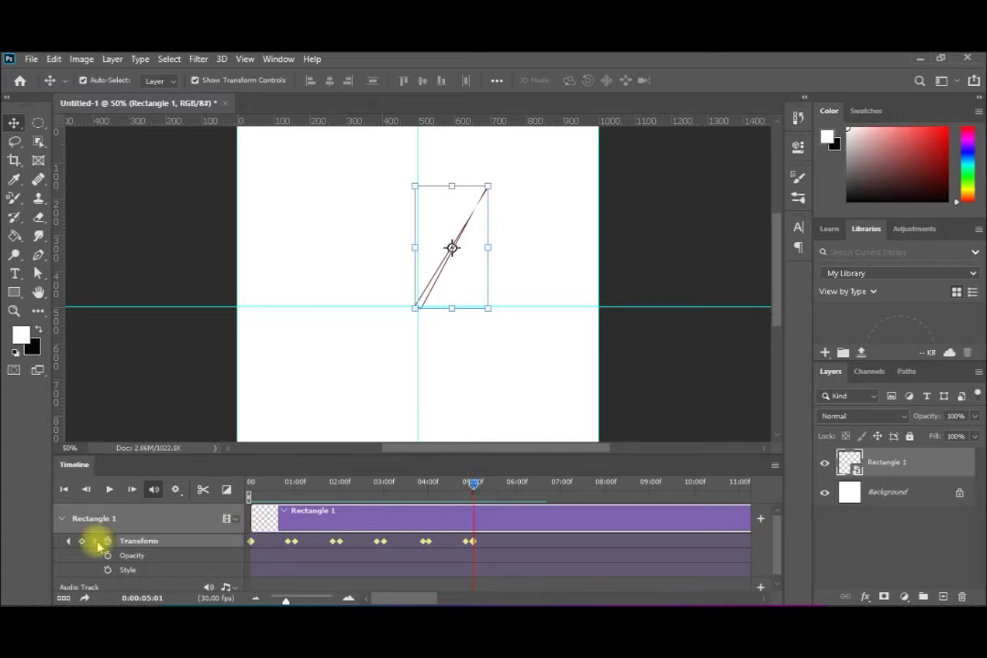
Step: Paste the copied Transform keyframes of Rectangle 1 starting at the 0:00:05:00 keyframe
{"action": "left_click", "coordinate": [67, 541]}
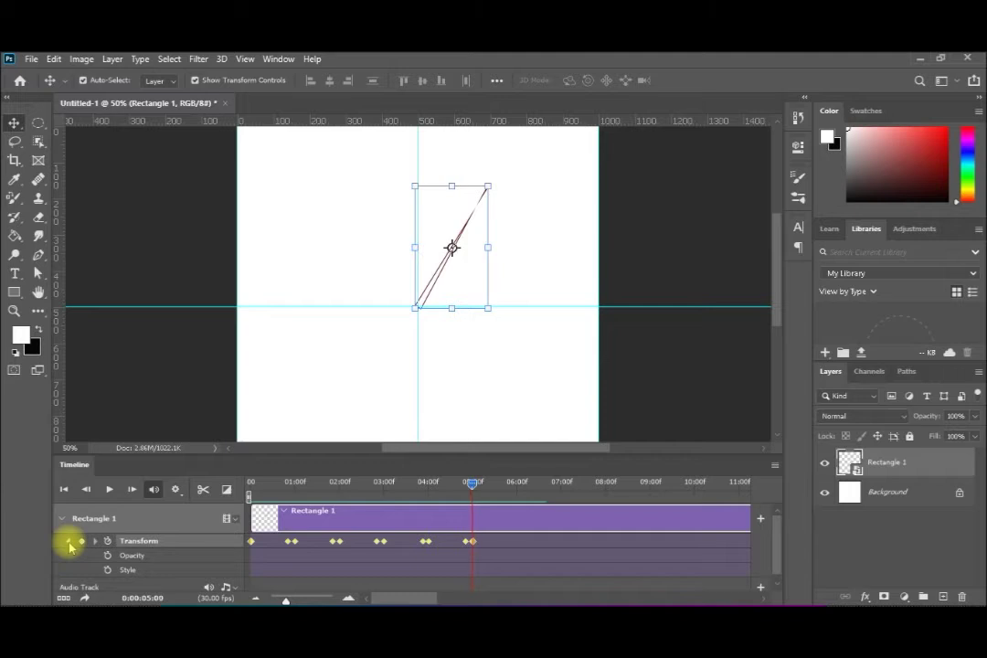
{"action": "right_click", "coordinate": [474, 544]}
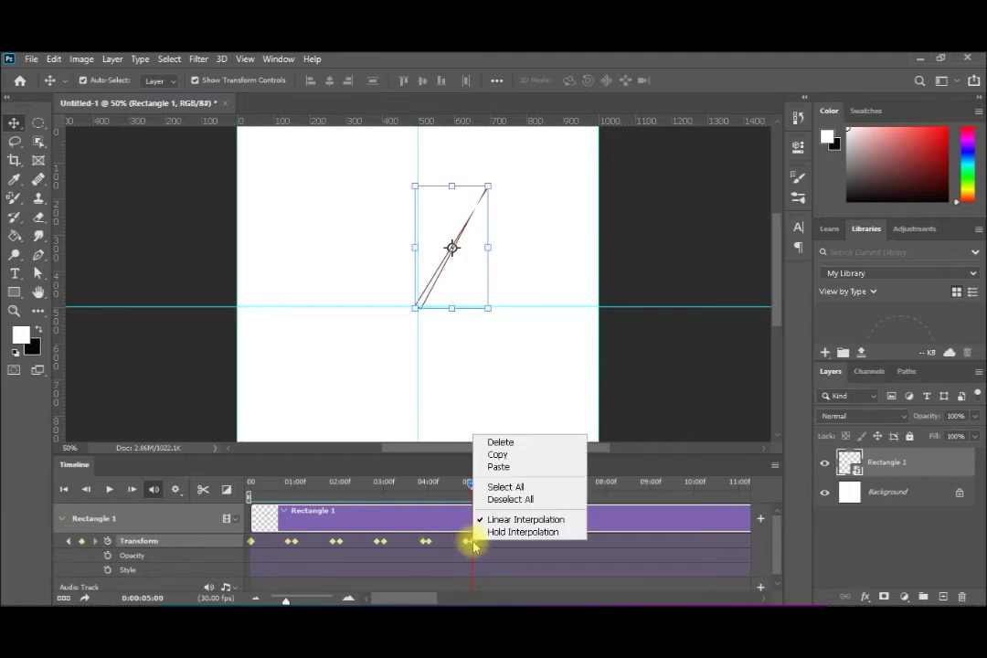
{"action": "left_click", "coordinate": [511, 472]}
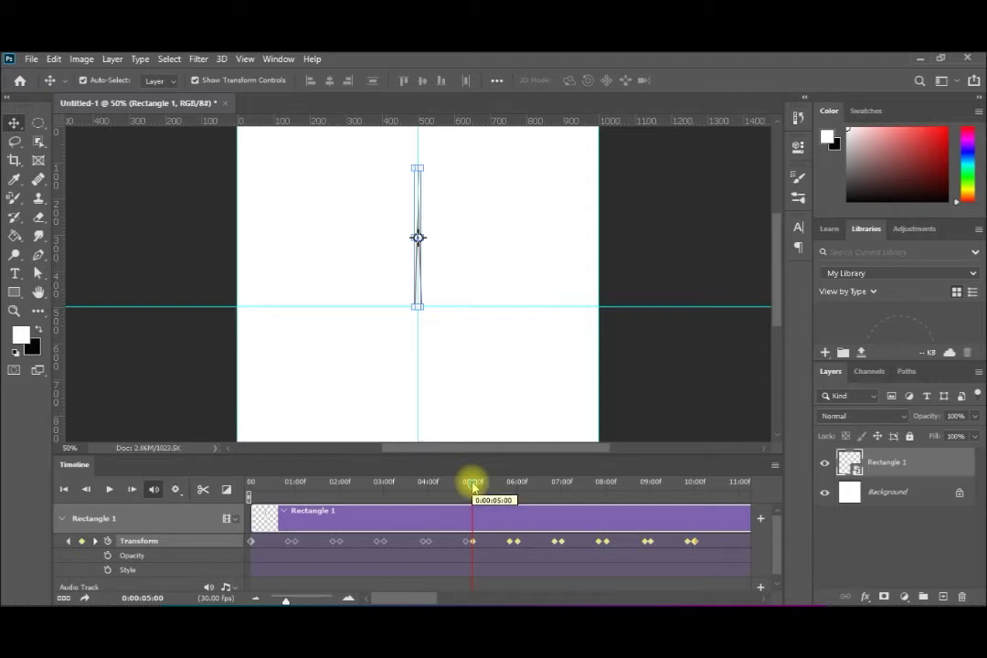
Step: Set the needle's rotation to 30° at the 05:00 keyframe and again at the 0:00:05:25 keyframe
{"action": "key", "text": "ctrl+t"}
{"action": "left_click", "coordinate": [392, 82]}
{"action": "type", "text": "3"}
{"action": "key", "text": "Return"}
{"action": "left_click", "coordinate": [510, 545]}
{"action": "left_click", "coordinate": [498, 481]}
{"action": "key", "text": "ctrl+t"}
{"action": "left_click", "coordinate": [387, 76]}
{"action": "type", "text": "30"}
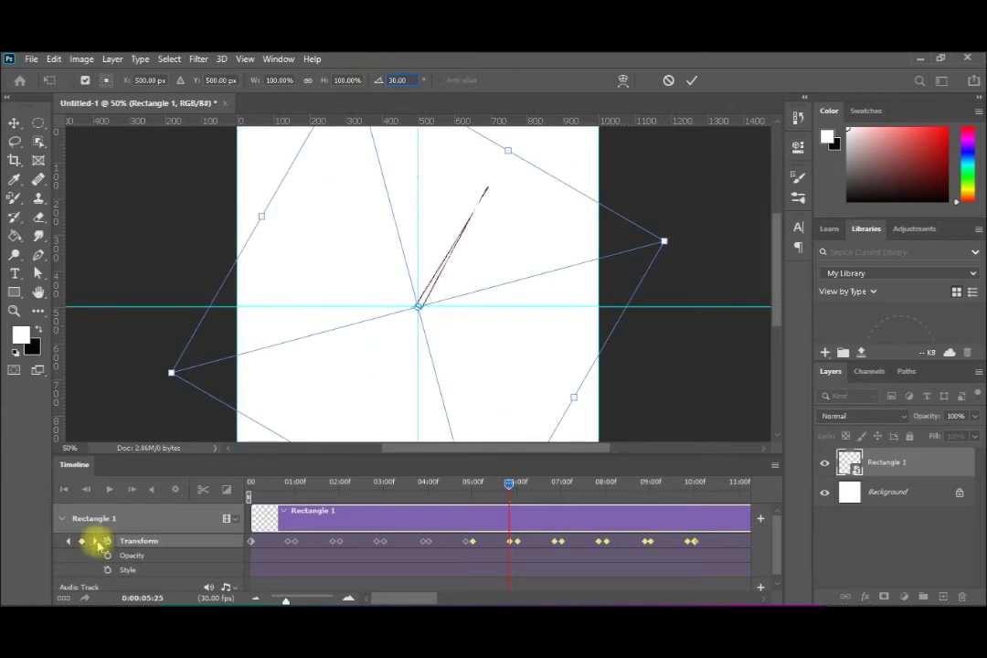
{"action": "key", "text": "Return"}
Step: Rotate the needle to the next 6° increment at the 06:00 keyframe and at the keyframe just before 07:00
{"action": "key", "text": "ctrl+t"}
{"action": "left_click", "coordinate": [392, 80]}
{"action": "type", "text": "30"}
{"action": "key", "text": "Return"}
{"action": "left_click", "coordinate": [95, 542]}
{"action": "key", "text": "ctrl+t"}
{"action": "left_click", "coordinate": [389, 81]}
{"action": "type", "text": "3"}
{"action": "left_click", "coordinate": [13, 125]}
Step: Set the needle's rotation to 42° at the 07:00 keyframe and at the keyframe just before 08:00
{"action": "left_click", "coordinate": [95, 541]}
{"action": "key", "text": "ctrl+t"}
{"action": "left_click", "coordinate": [393, 81]}
{"action": "key", "text": "BackSpace"}
{"action": "type", "text": "4"}
{"action": "key", "text": "Return"}
{"action": "left_click", "coordinate": [95, 541]}
{"action": "key", "text": "ctrl+t"}
{"action": "left_click", "coordinate": [392, 80]}
{"action": "type", "text": "4"}
{"action": "key", "text": "Return"}
Step: Rotate the needle 6° beyond its 07:00 angle at the 08:00 keyframe and at the keyframe just before 09:00
{"action": "left_click", "coordinate": [95, 541]}
{"action": "key", "text": "ctrl+t"}
{"action": "left_click", "coordinate": [392, 80]}
{"action": "type", "text": "4"}
{"action": "key", "text": "Return"}
{"action": "left_click", "coordinate": [96, 541]}
{"action": "key", "text": "ctrl+t"}
{"action": "left_click", "coordinate": [393, 79]}
{"action": "type", "text": "4"}
{"action": "key", "text": "Return"}
Step: Set the needle's rotation to 54° at the 09:00 keyframe and at the keyframe just before 10:00
{"action": "left_click", "coordinate": [95, 541]}
{"action": "key", "text": "ctrl+t"}
{"action": "left_click", "coordinate": [392, 79]}
{"action": "type", "text": "5"}
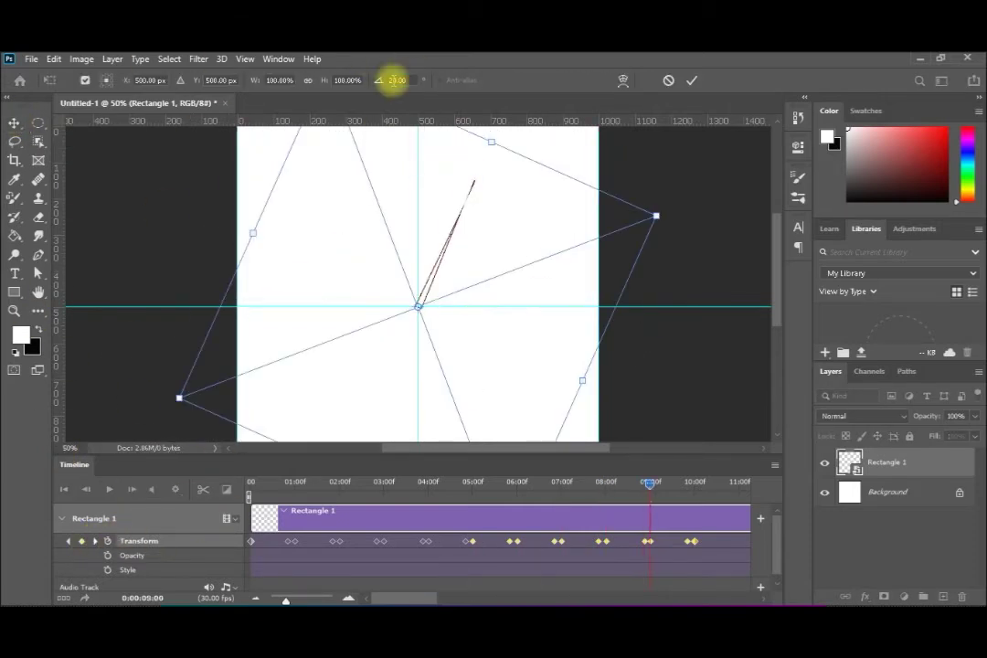
{"action": "key", "text": "Return"}
{"action": "left_click", "coordinate": [95, 541]}
{"action": "key", "text": "ctrl+t"}
{"action": "left_click", "coordinate": [392, 79]}
{"action": "type", "text": "54"}
{"action": "key", "text": "Return"}
Step: Set the needle's rotation to 60° at the 0:00:10:00 keyframe
{"action": "left_click", "coordinate": [95, 542]}
{"action": "key", "text": "ctrl+t"}
{"action": "left_click", "coordinate": [14, 122]}
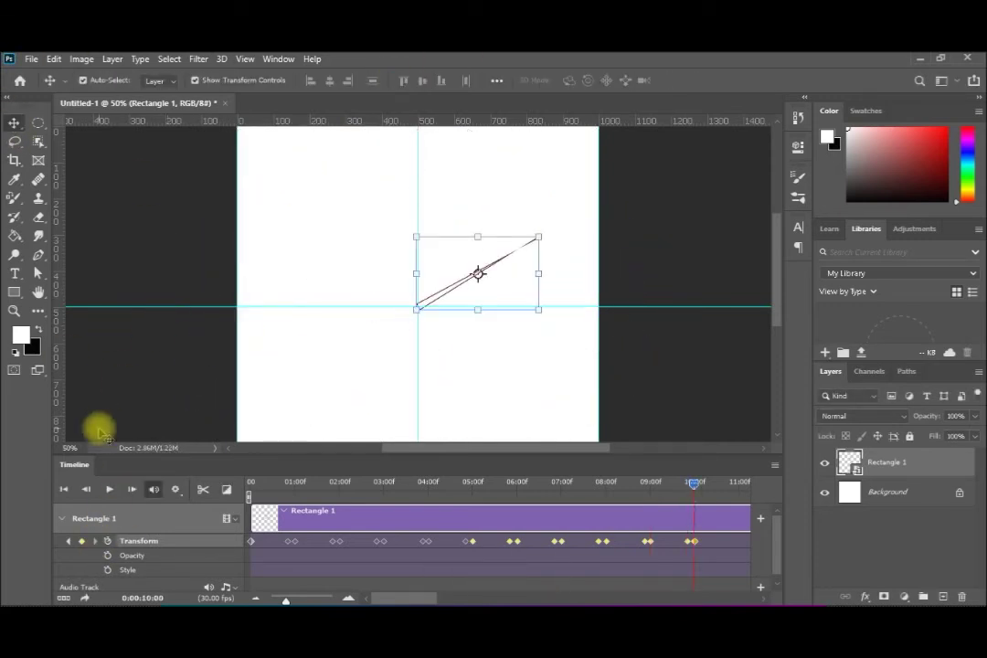
Step: Play the needle's ticking animation from the first frame to just past 10:00
{"action": "left_click", "coordinate": [64, 488]}
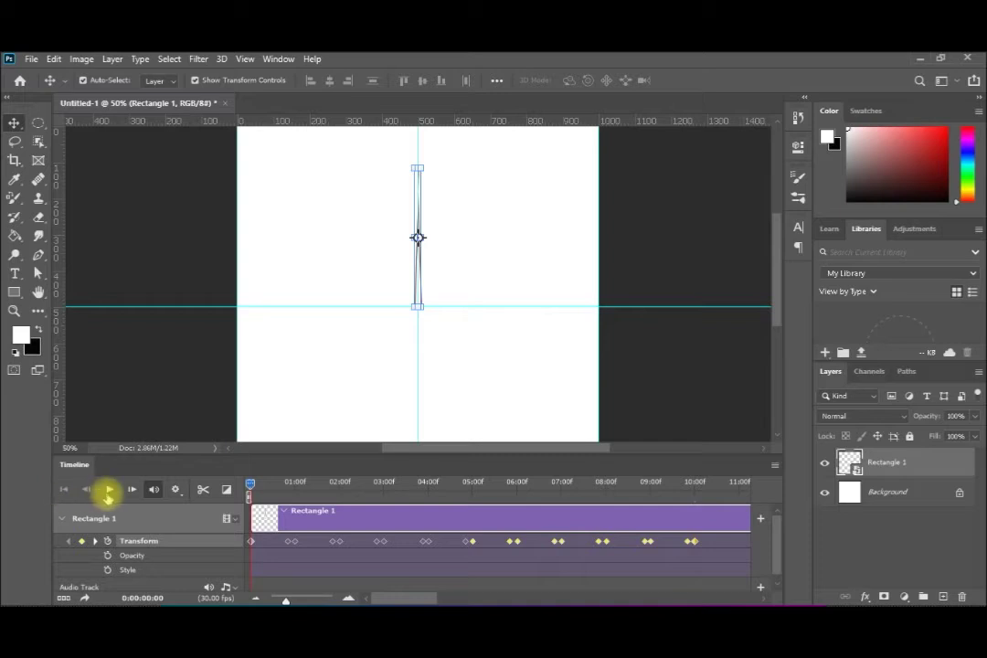
{"action": "left_click", "coordinate": [108, 490]}
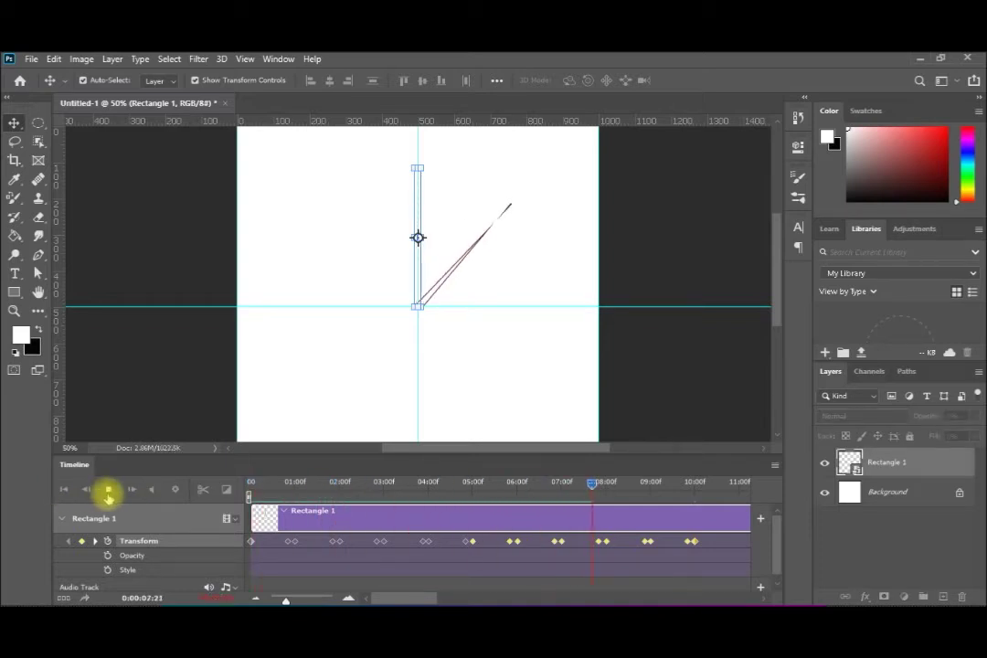
{"action": "left_click", "coordinate": [107, 491]}
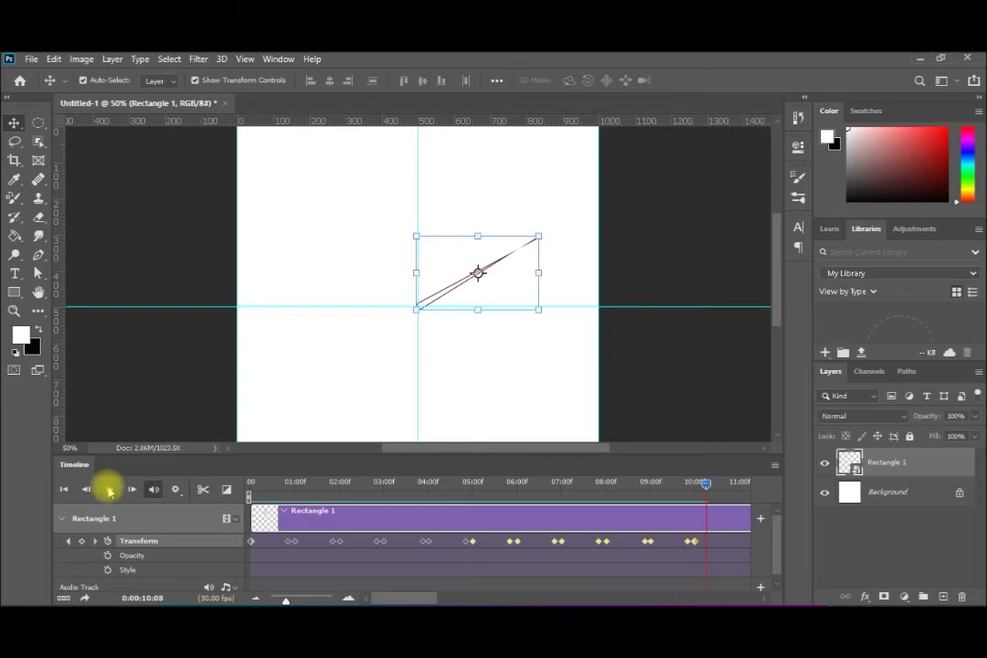
Step: Draw a rectangle about 20 × 308 px upward from the guide intersection, with a 6 px stroke and a green fill
{"action": "left_click", "coordinate": [15, 291]}
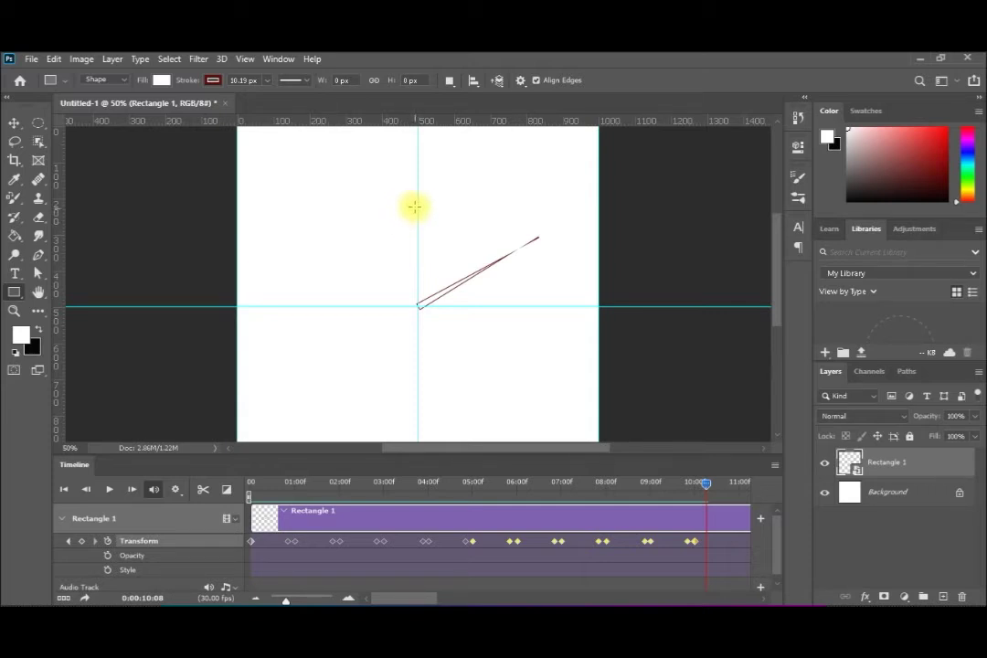
{"action": "left_click_drag", "start_coordinate": [418, 194], "coordinate": [421, 306]}
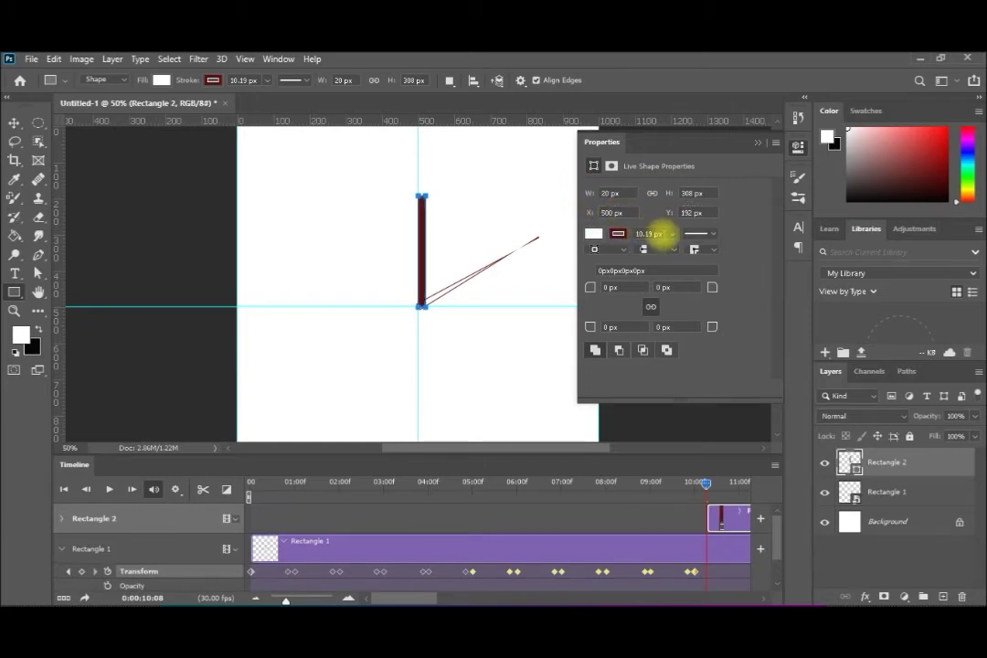
{"action": "key", "text": "BackSpace"}
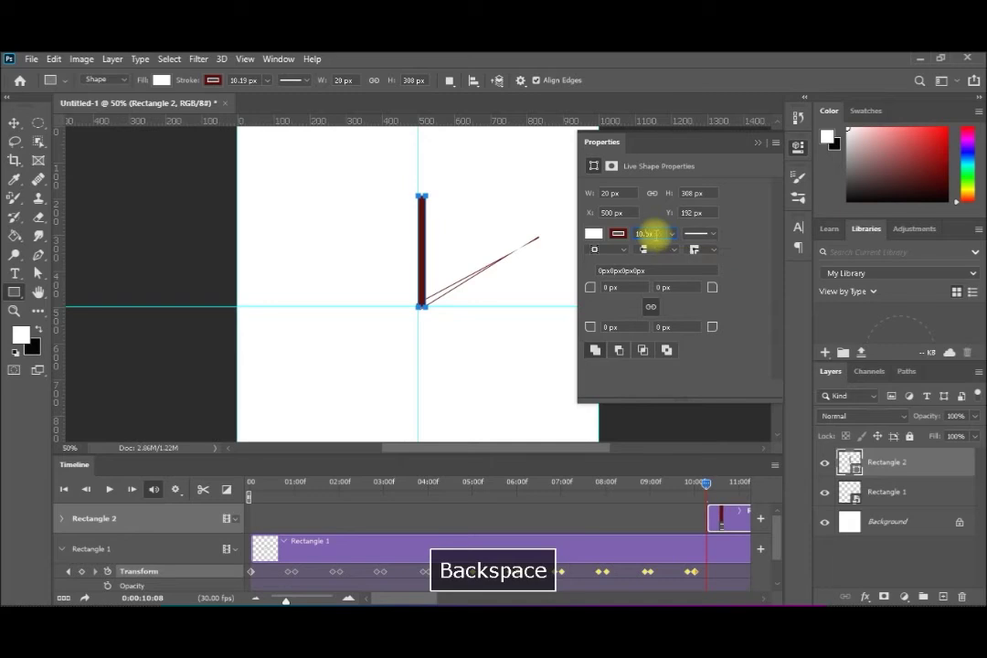
{"action": "type", "text": "6"}
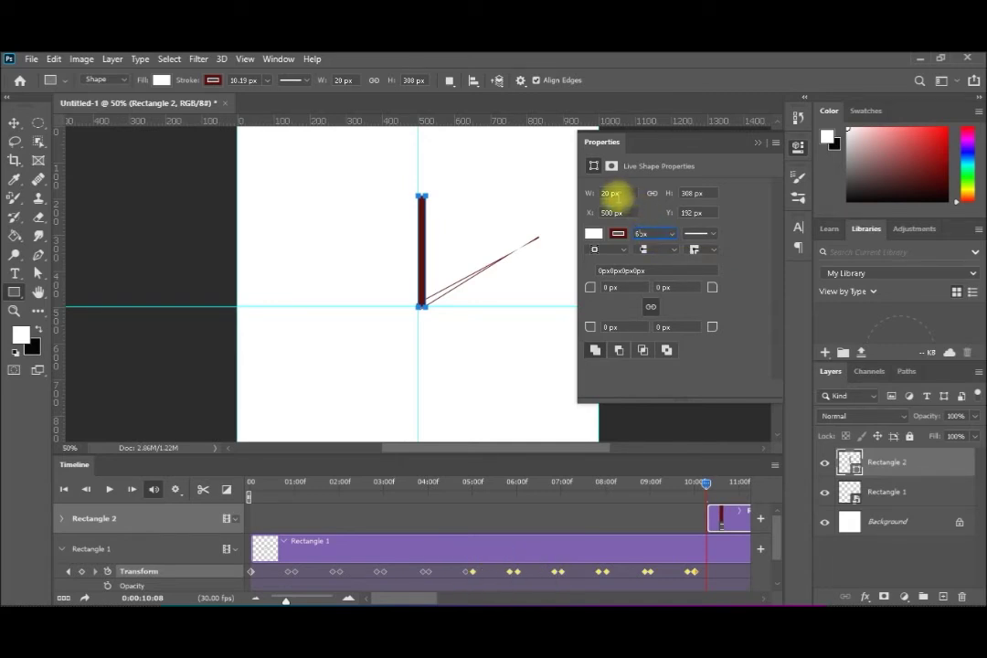
{"action": "left_click", "coordinate": [596, 234]}
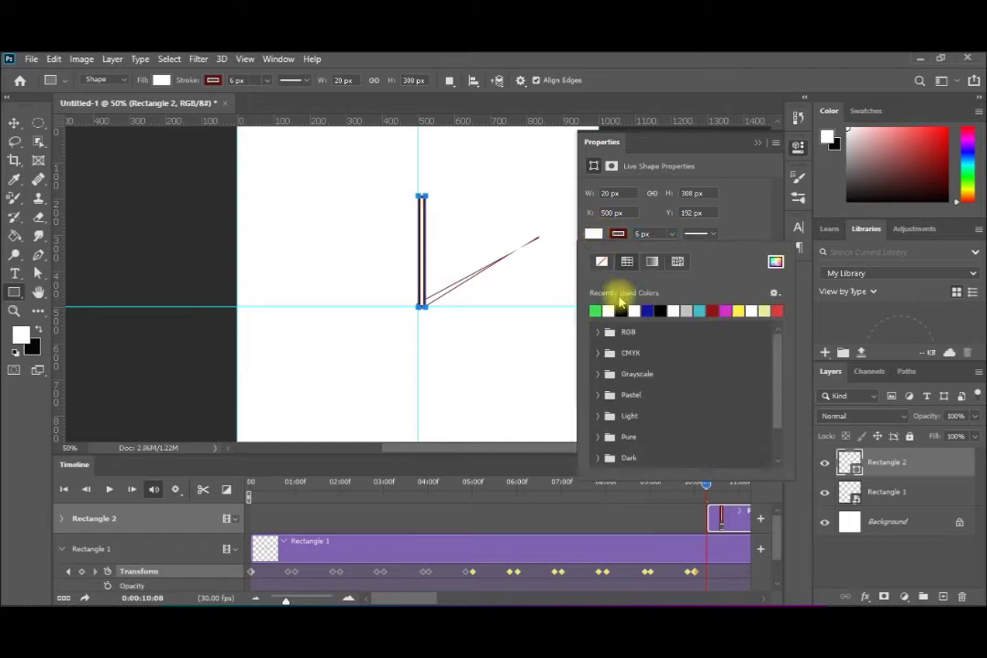
{"action": "left_click", "coordinate": [595, 310]}
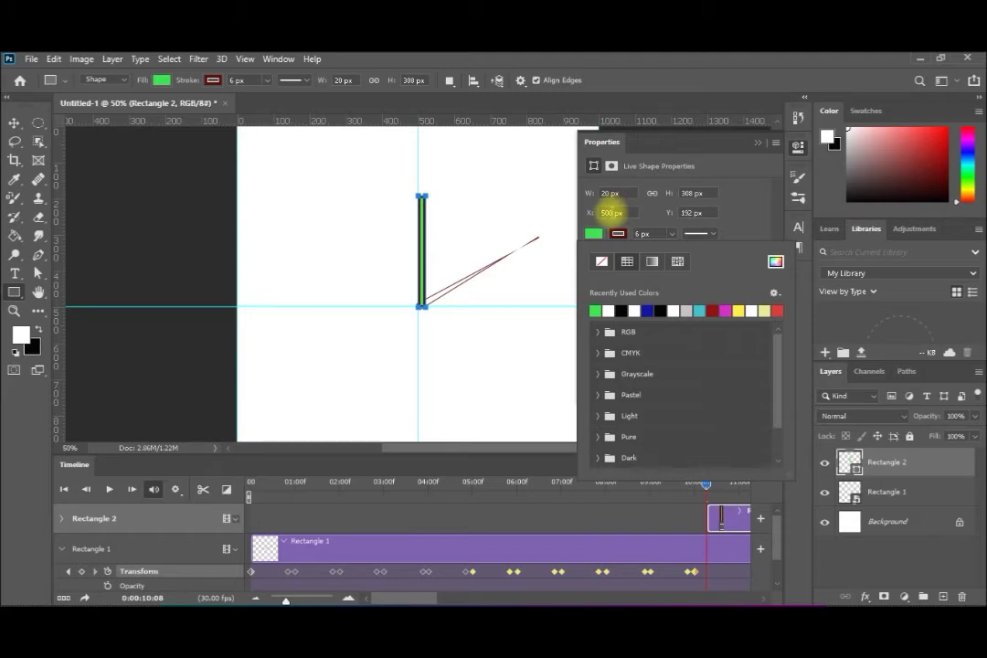
Step: Set the green rectangle's horizontal position (X) to 487 px
{"action": "left_click", "coordinate": [610, 212]}
{"action": "key", "text": "Right"}
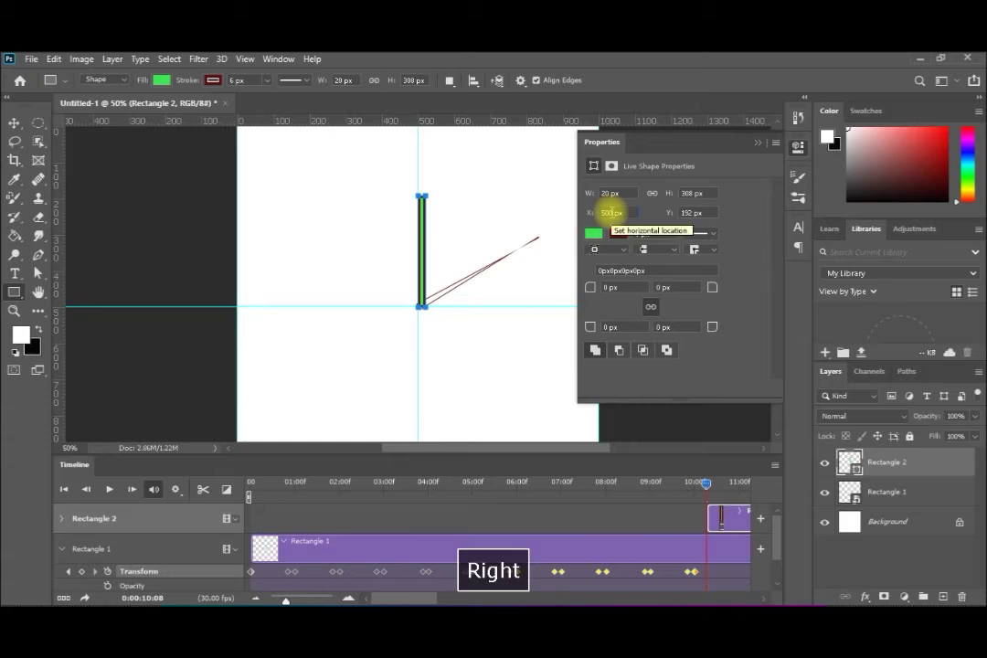
{"action": "key", "text": "BackSpace"}
{"action": "key", "text": "BackSpace"}
{"action": "key", "text": "BackSpace"}
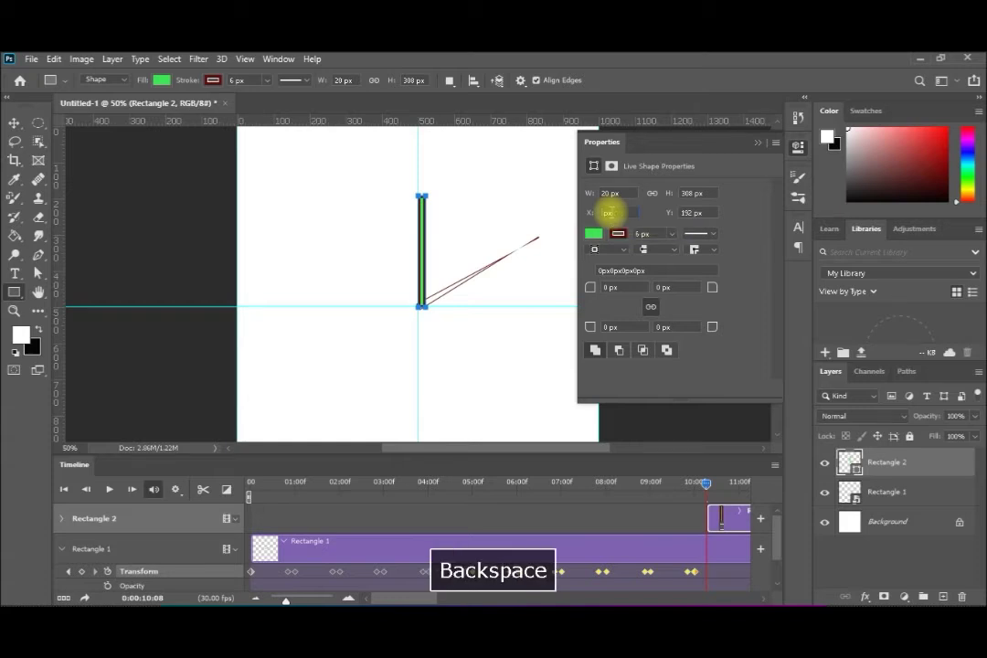
{"action": "type", "text": "48"}
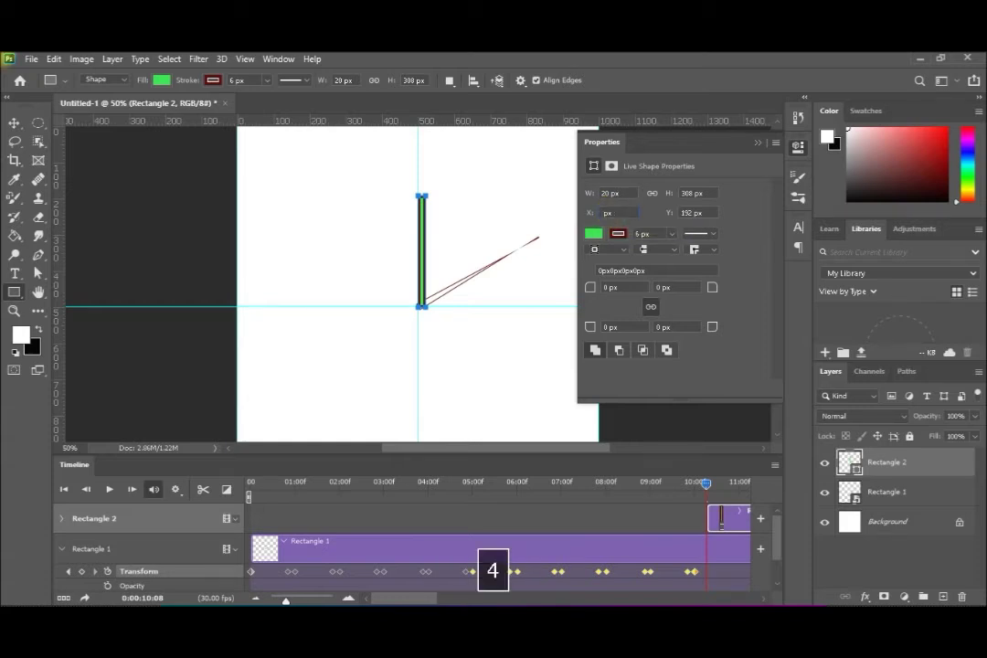
{"action": "type", "text": "7"}
{"action": "key", "text": "Return"}
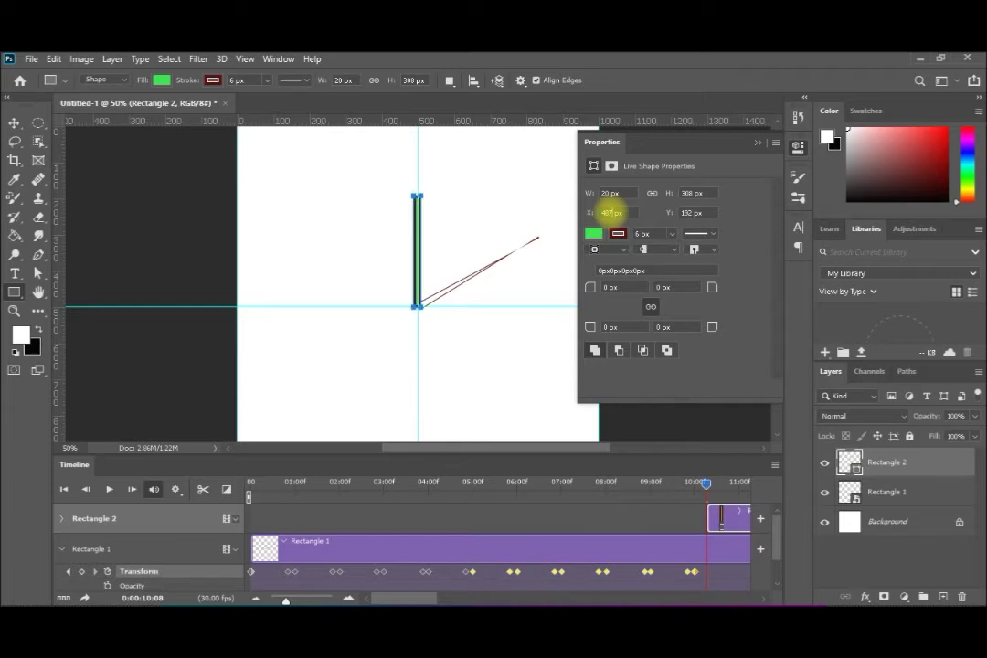
{"action": "left_click", "coordinate": [758, 144]}
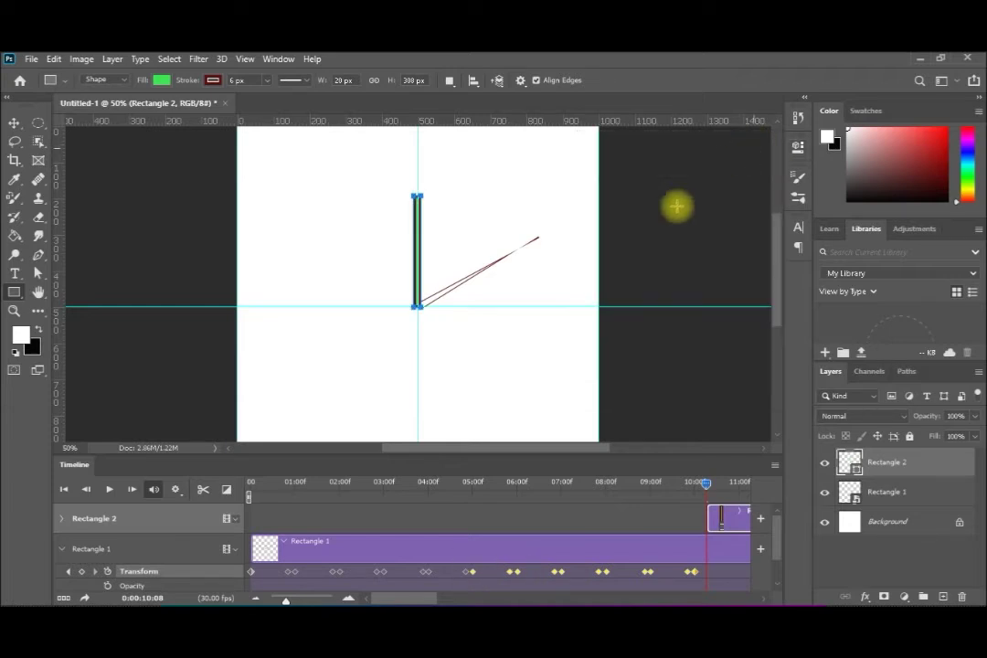
Step: Enable Position keyframing for Rectangle 2 at 0:00:10:08
{"action": "left_click", "coordinate": [64, 520]}
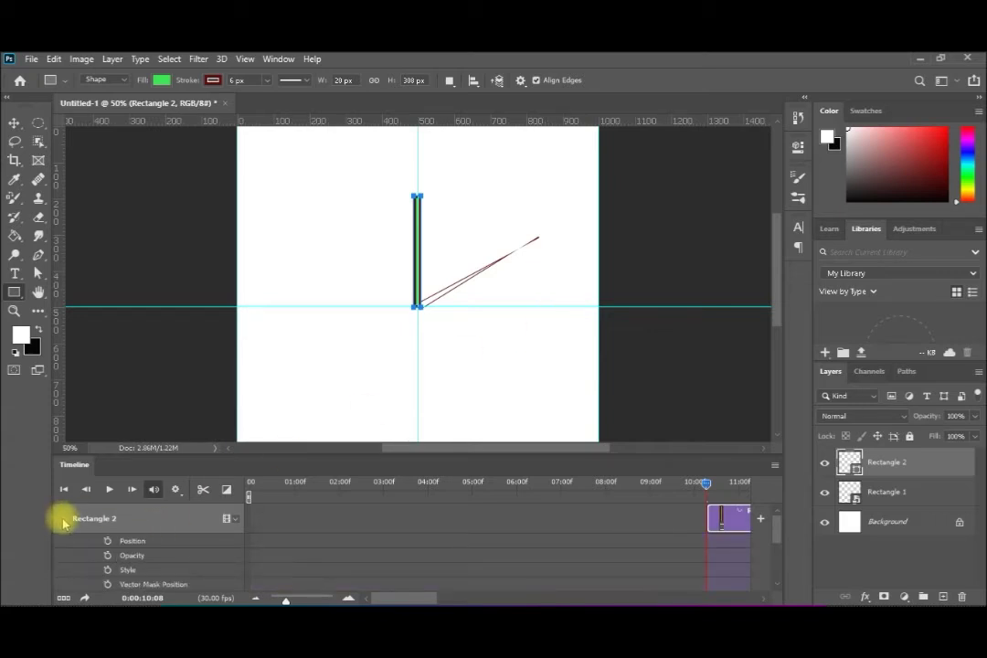
{"action": "left_click", "coordinate": [108, 542]}
{"action": "left_click", "coordinate": [460, 271]}
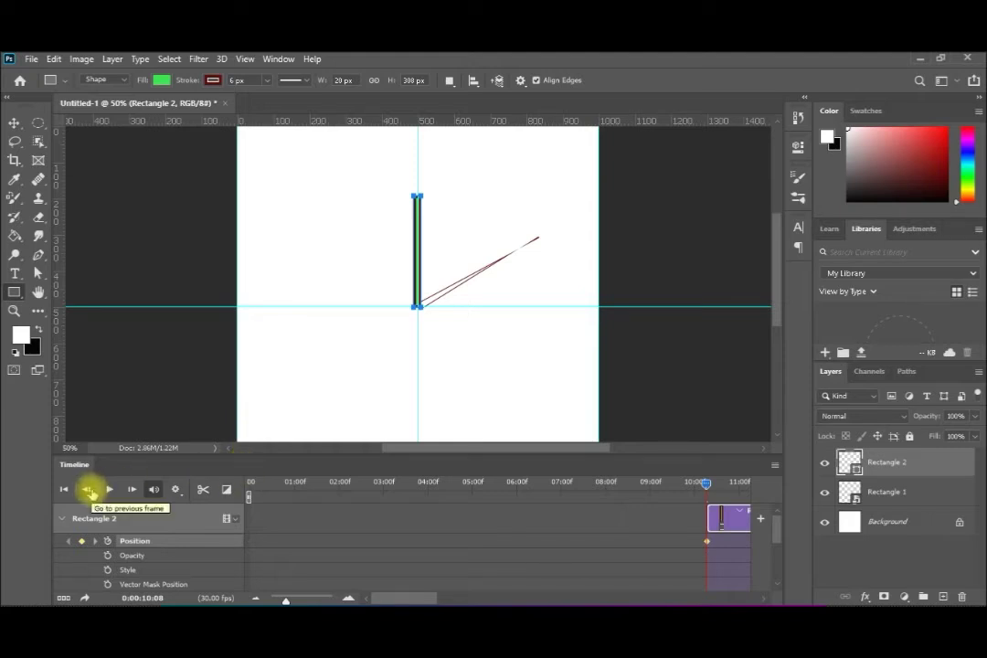
Step: At 0:00:10:24, rotate Rectangle 2 by 90° about its bottom-centre reference point and add a Position keyframe
{"action": "left_click_drag", "start_coordinate": [393, 598], "coordinate": [425, 598]}
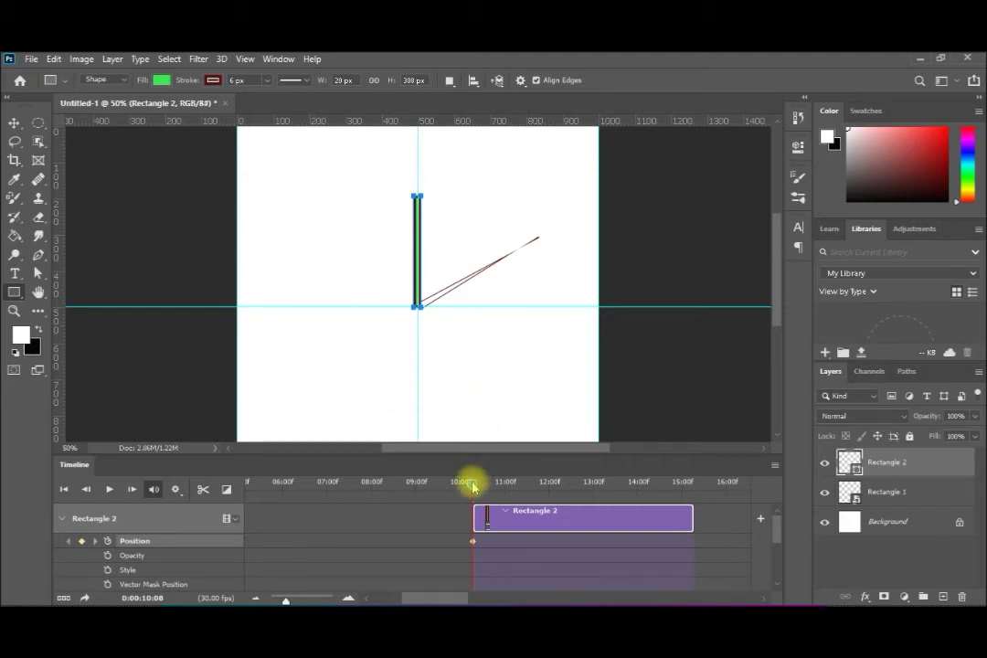
{"action": "left_click_drag", "start_coordinate": [472, 486], "coordinate": [493, 482]}
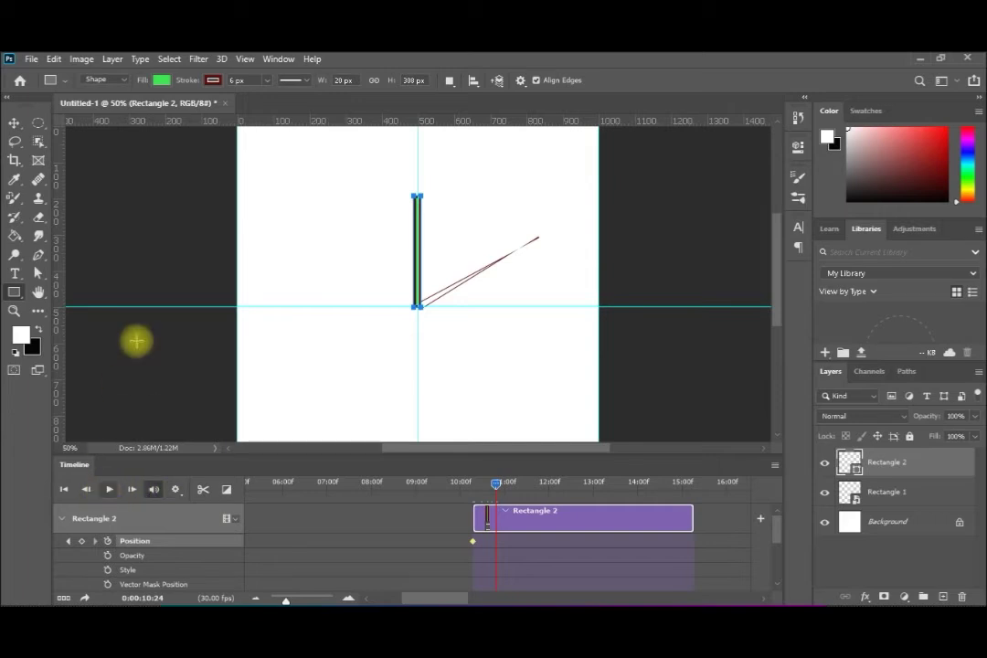
{"action": "key", "text": "ctrl+t"}
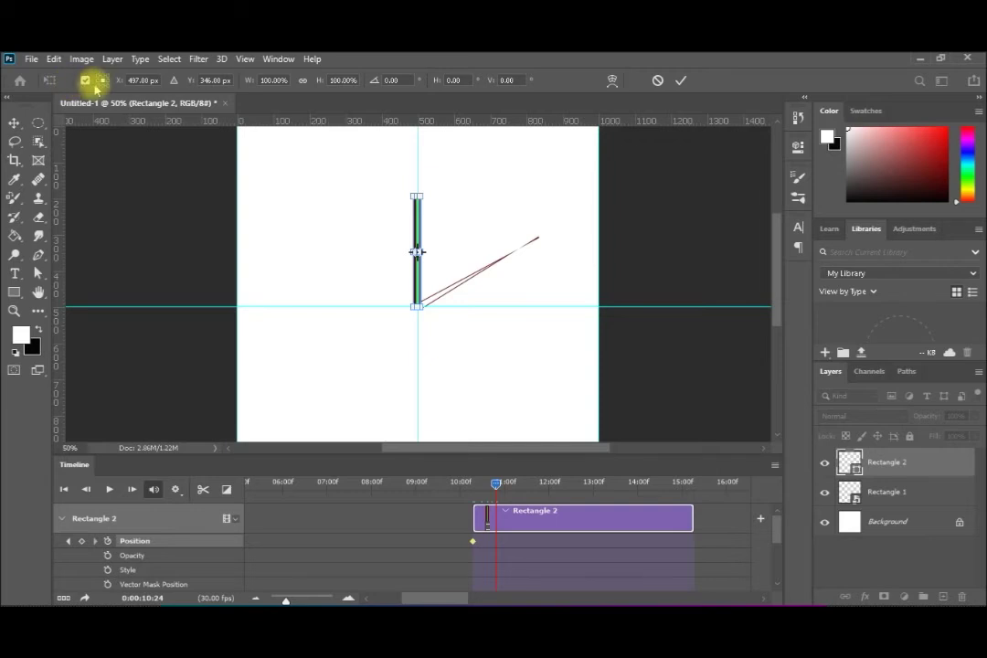
{"action": "left_click", "coordinate": [103, 85]}
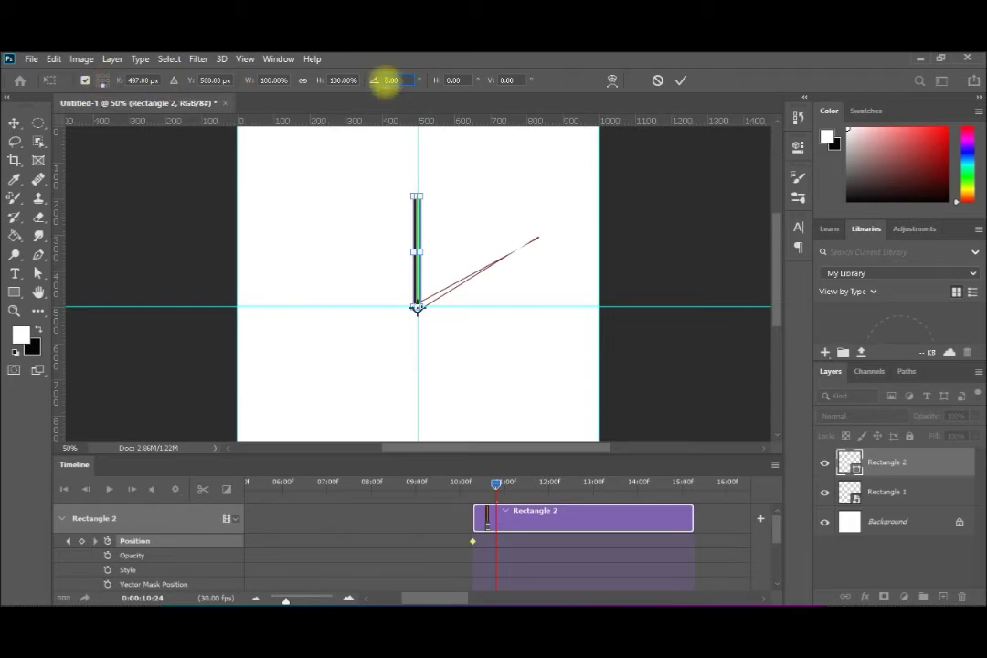
{"action": "type", "text": "90"}
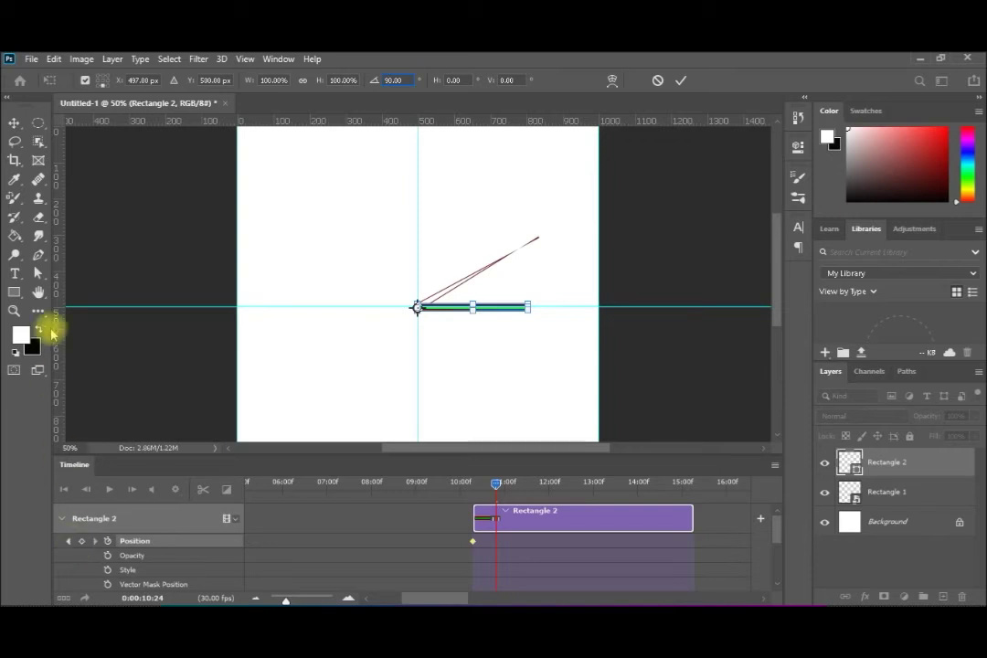
{"action": "left_click", "coordinate": [14, 122]}
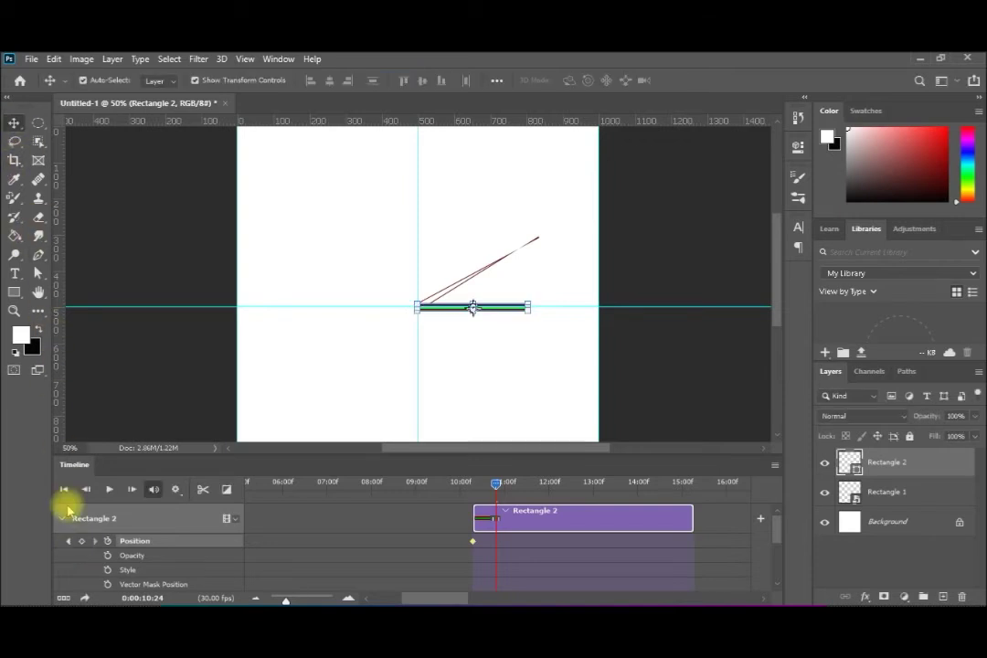
{"action": "left_click", "coordinate": [80, 542]}
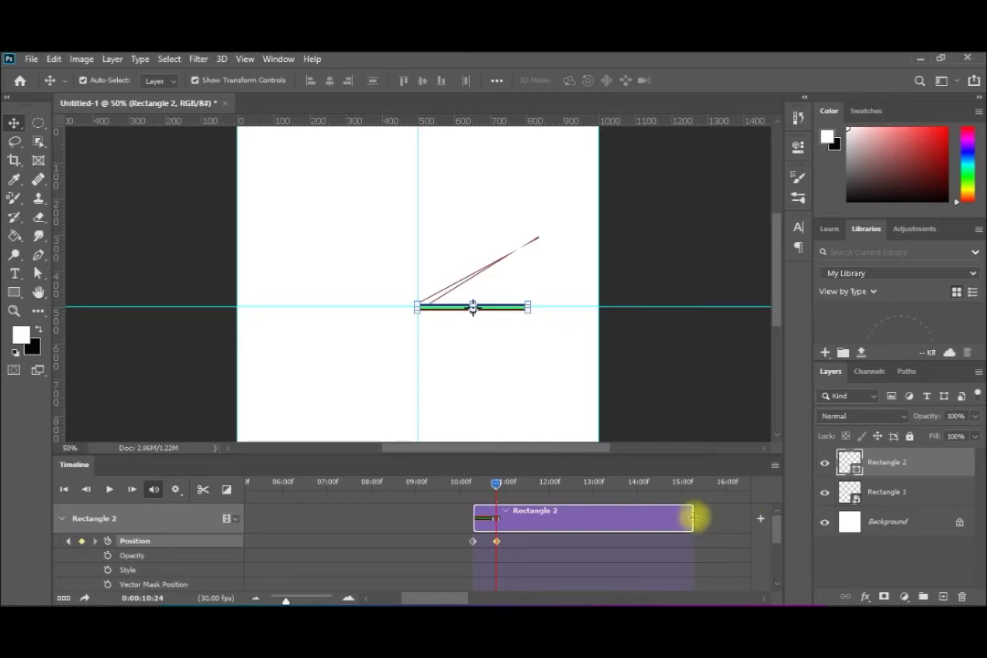
Step: Extend the end of Rectangle 2's clip to just past 41:00 and return to its first Position keyframe at 0:00:10:08
{"action": "left_click_drag", "start_coordinate": [695, 517], "coordinate": [748, 520]}
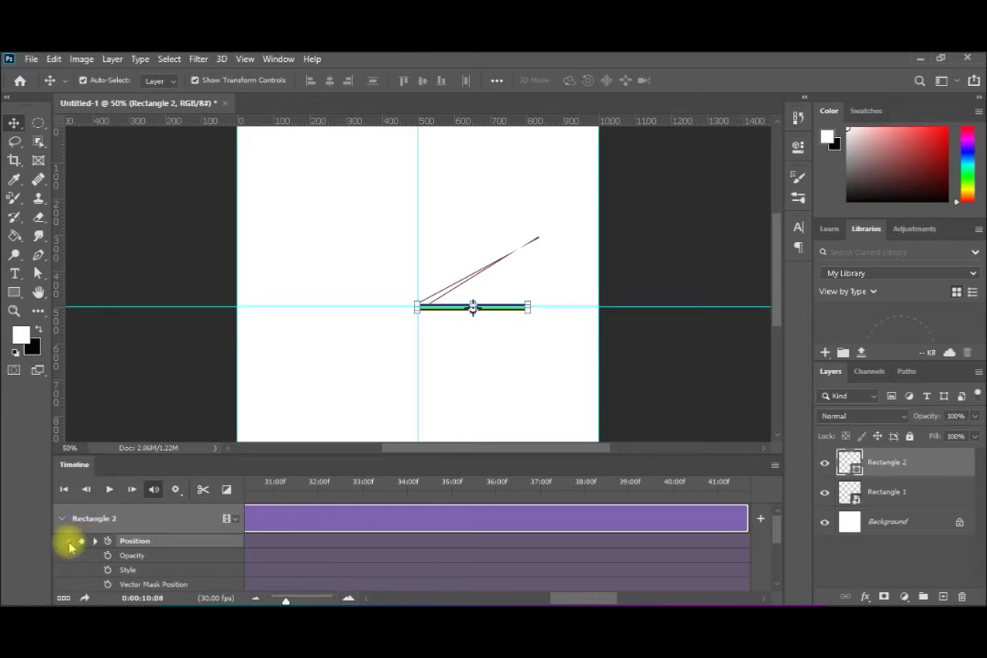
{"action": "left_click_drag", "start_coordinate": [564, 599], "coordinate": [414, 599]}
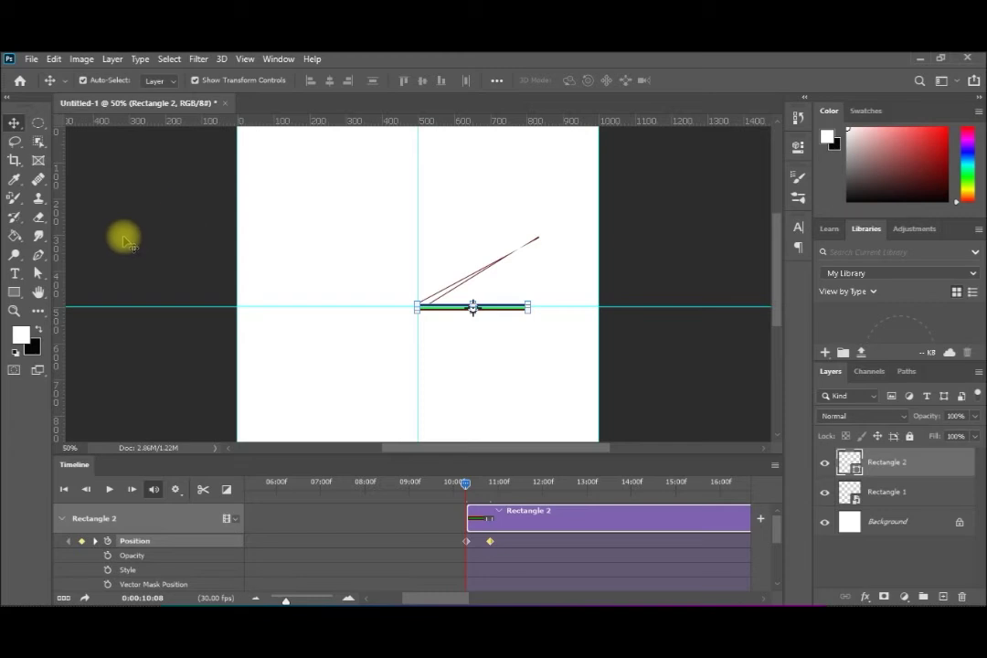
Step: Convert the Rectangle 2 layer to a smart object and expand its timeline properties
{"action": "left_click", "coordinate": [112, 59]}
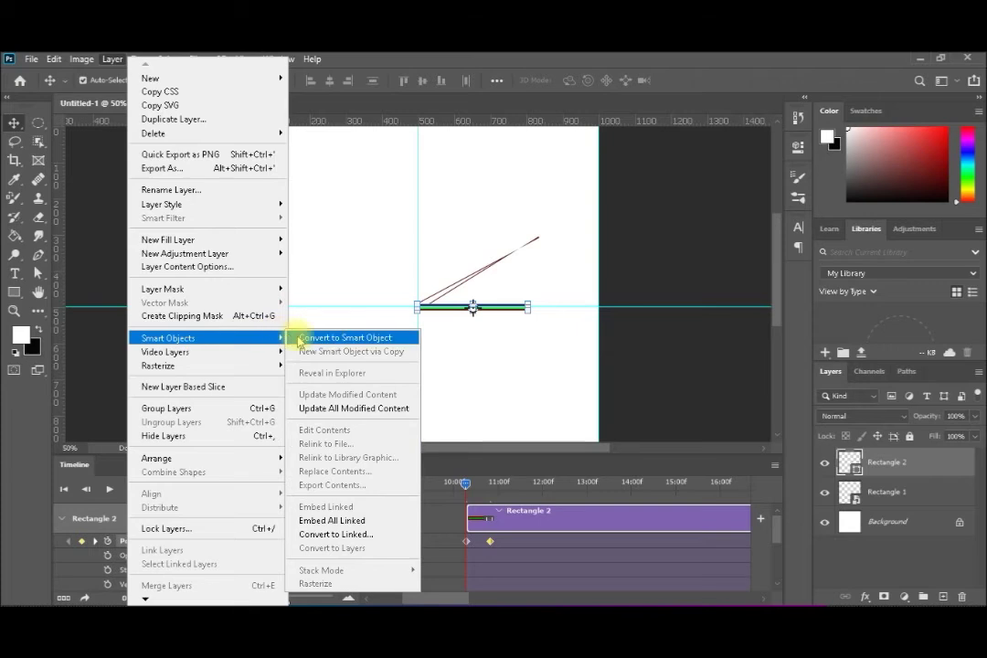
{"action": "left_click", "coordinate": [294, 337]}
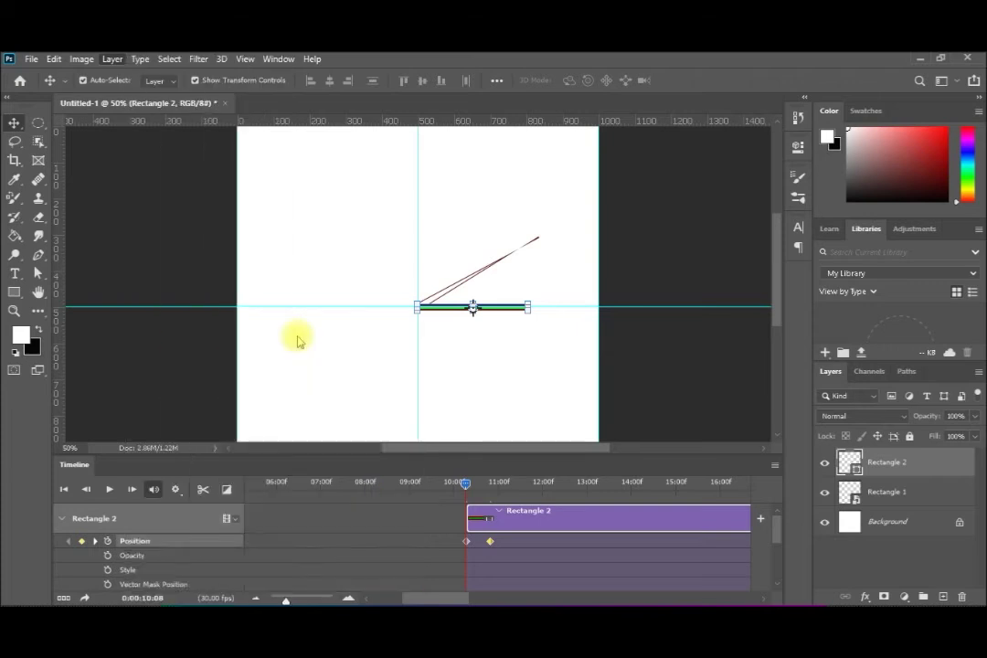
{"action": "left_click", "coordinate": [62, 519]}
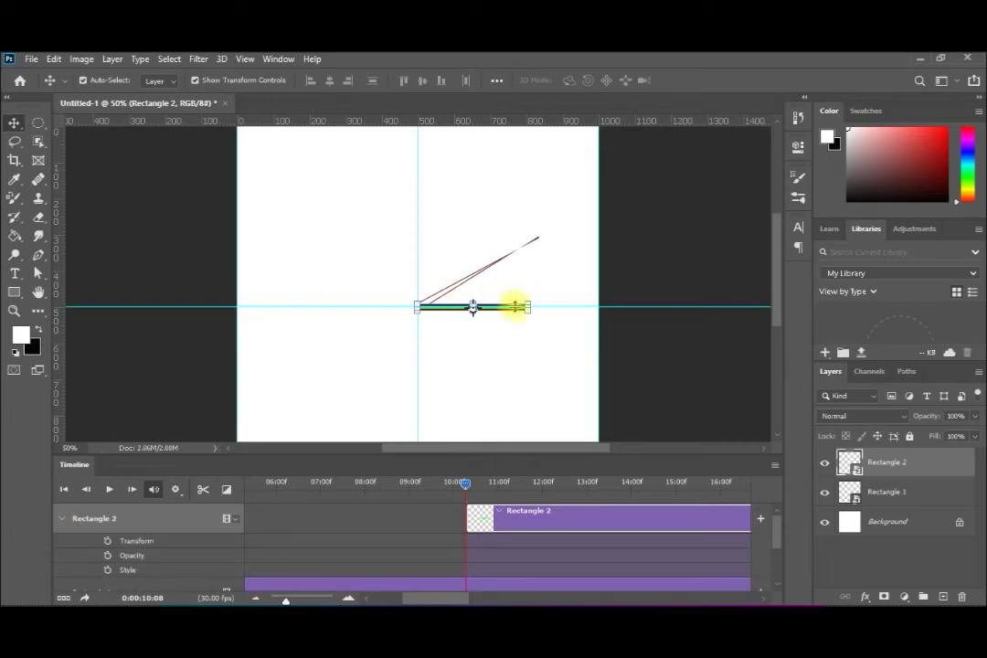
Step: Rotate Rectangle 2 to -90° about the canvas centre so that it points up along the vertical guide
{"action": "key", "text": "ctrl+t"}
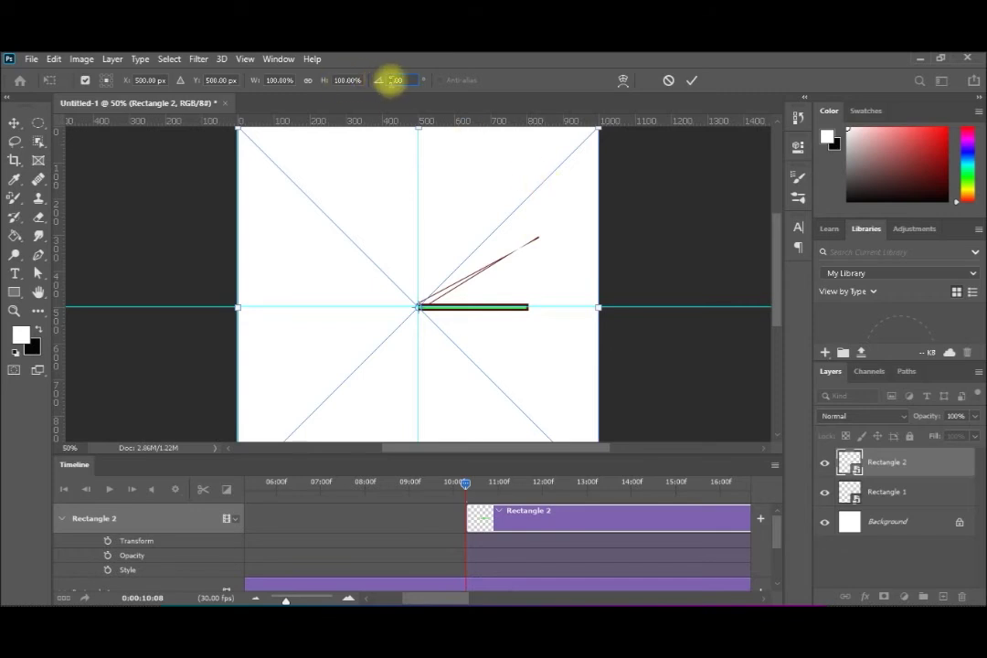
{"action": "type", "text": "-90"}
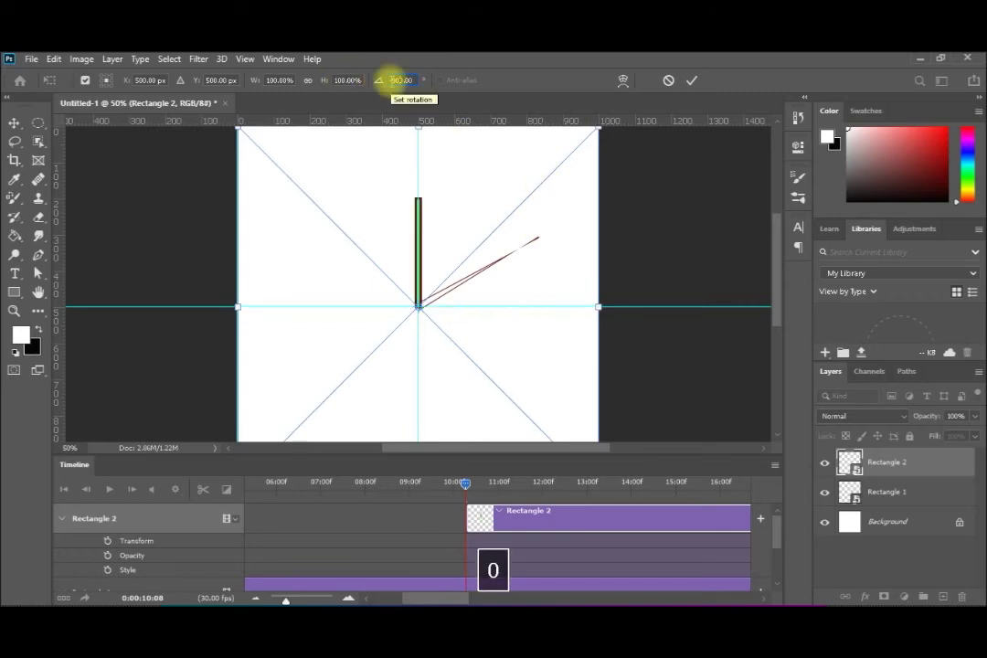
{"action": "key", "text": "BackSpace"}
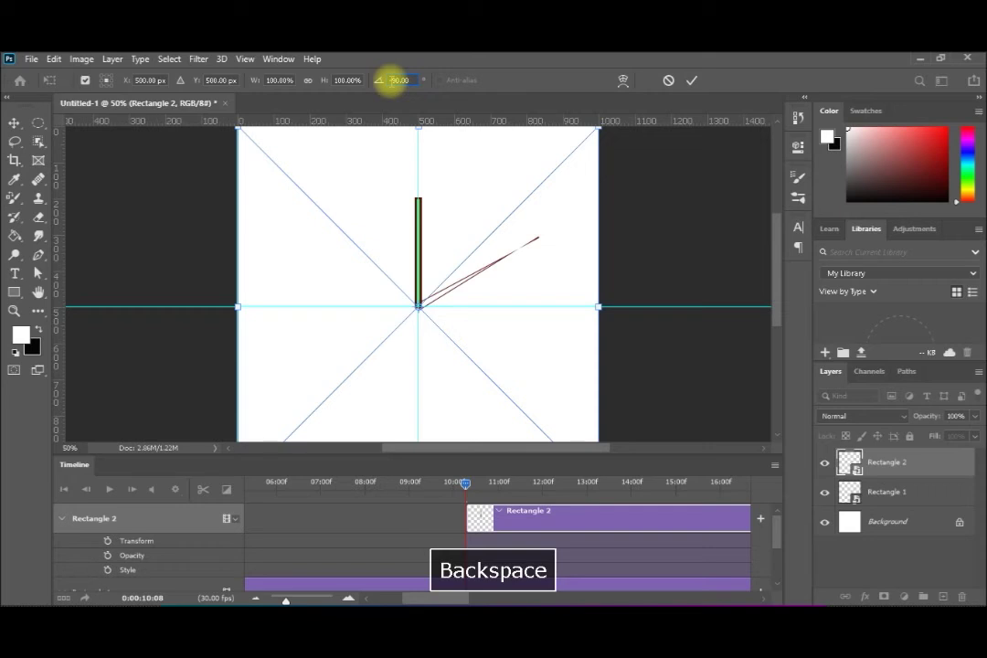
{"action": "key", "text": "Return"}
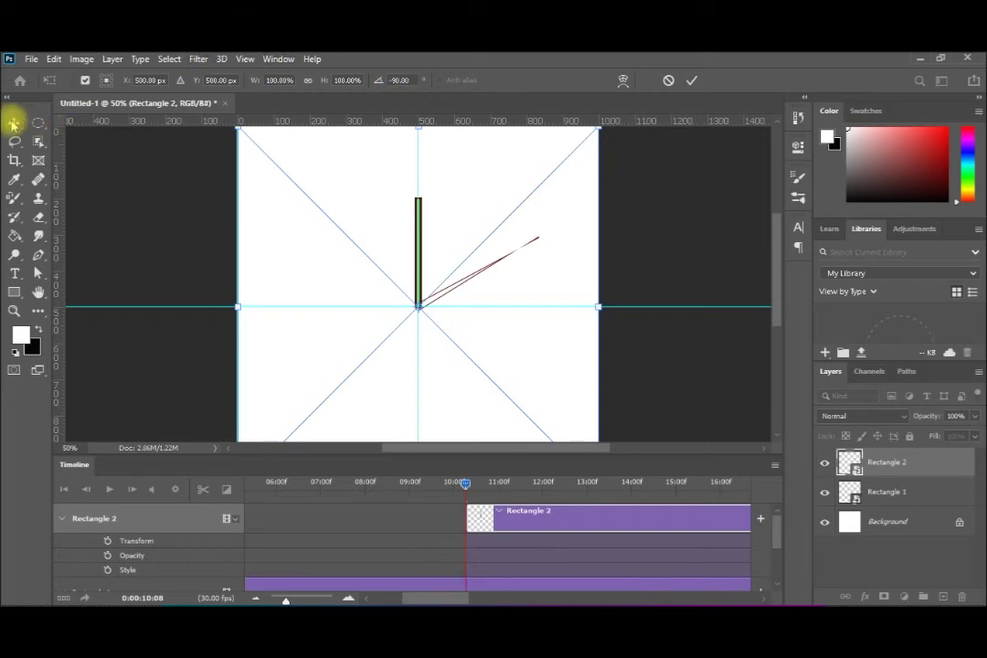
{"action": "left_click", "coordinate": [14, 124]}
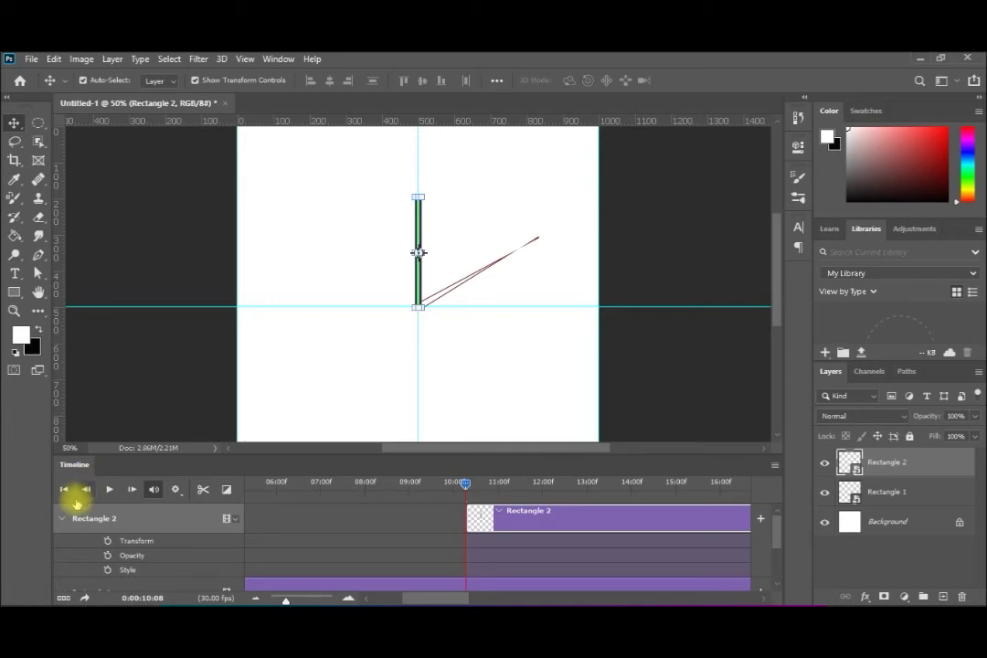
Step: Enable Transform keyframing for Rectangle 2 at 0:00:10:08 and set its rotation to 0° on that keyframe
{"action": "left_click", "coordinate": [108, 541]}
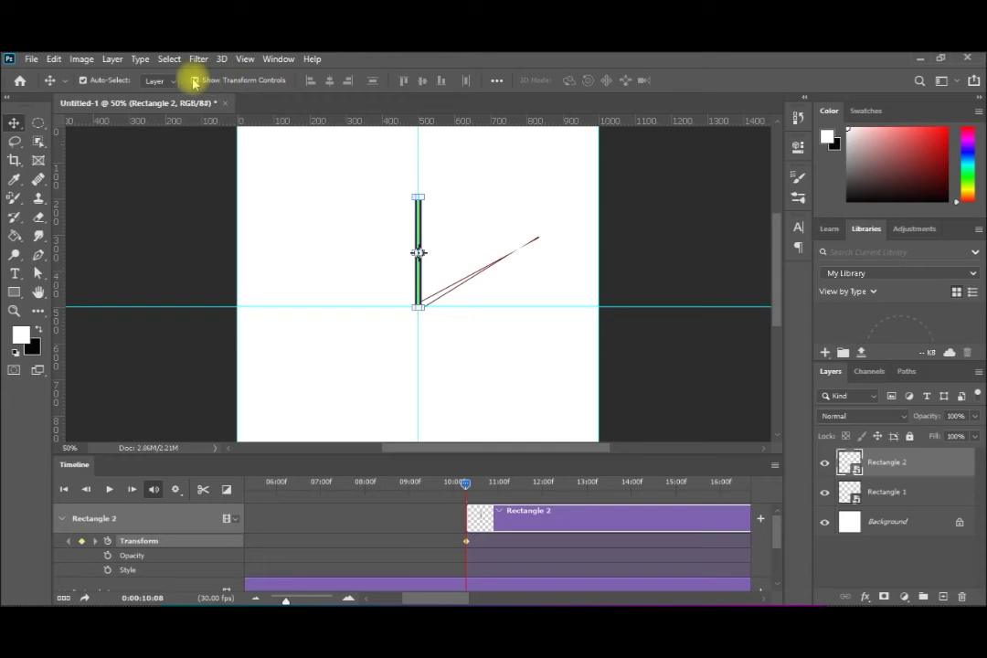
{"action": "key", "text": "ctrl+t"}
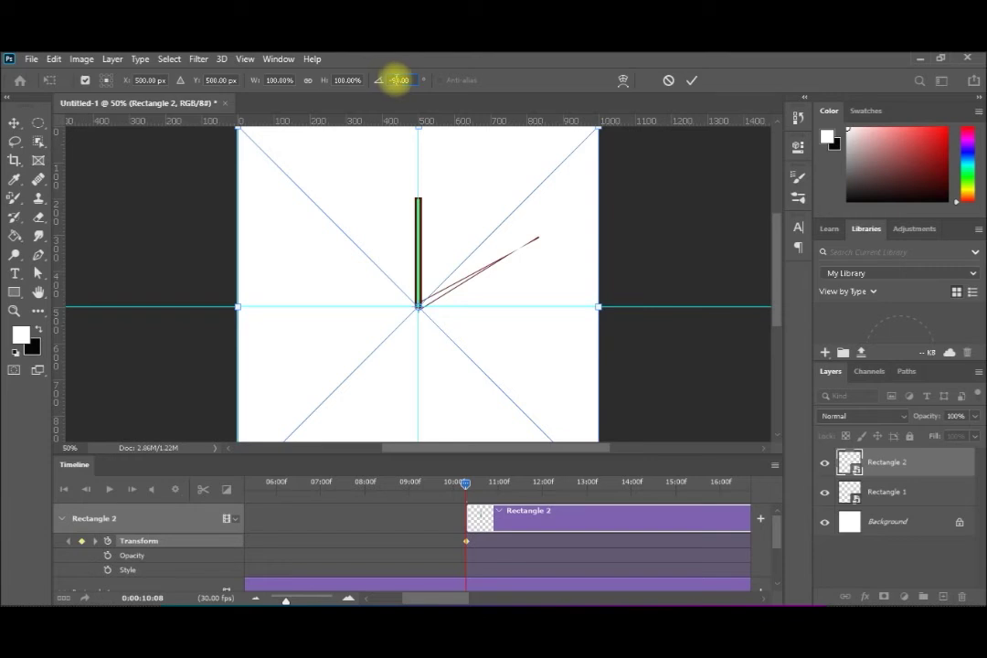
{"action": "key", "text": "BackSpace"}
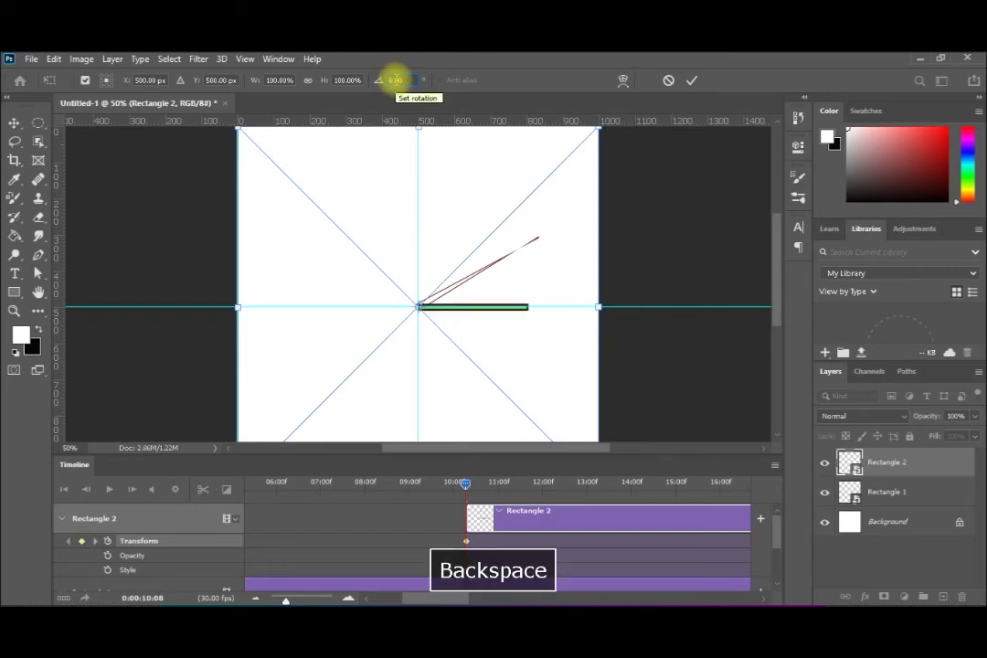
{"action": "key", "text": "Return"}
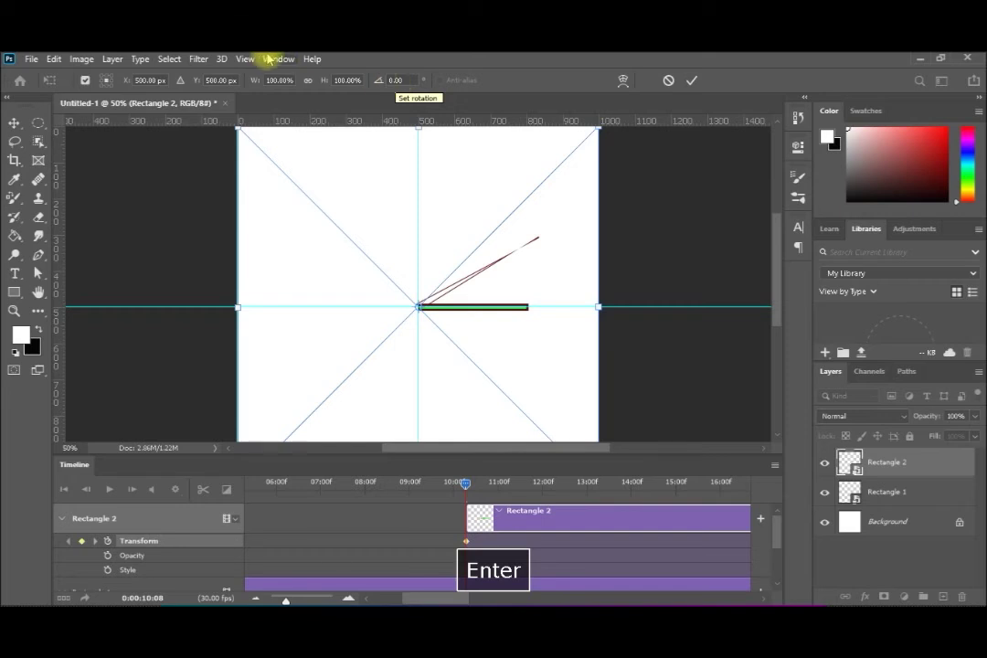
{"action": "left_click", "coordinate": [16, 125]}
Step: At just past 11:00 on the timeline, rotate Rectangle 2 to 90° about the canvas centre so that it points down
{"action": "left_click", "coordinate": [502, 485]}
{"action": "key", "text": "ctrl+t"}
{"action": "left_click", "coordinate": [388, 82]}
{"action": "type", "text": "90"}
{"action": "key", "text": "Return"}
{"action": "left_click", "coordinate": [16, 124]}
Step: At 0:00:12:00, rotate Rectangle 2 a further 90° clockwise so that it points left
{"action": "left_click", "coordinate": [541, 483]}
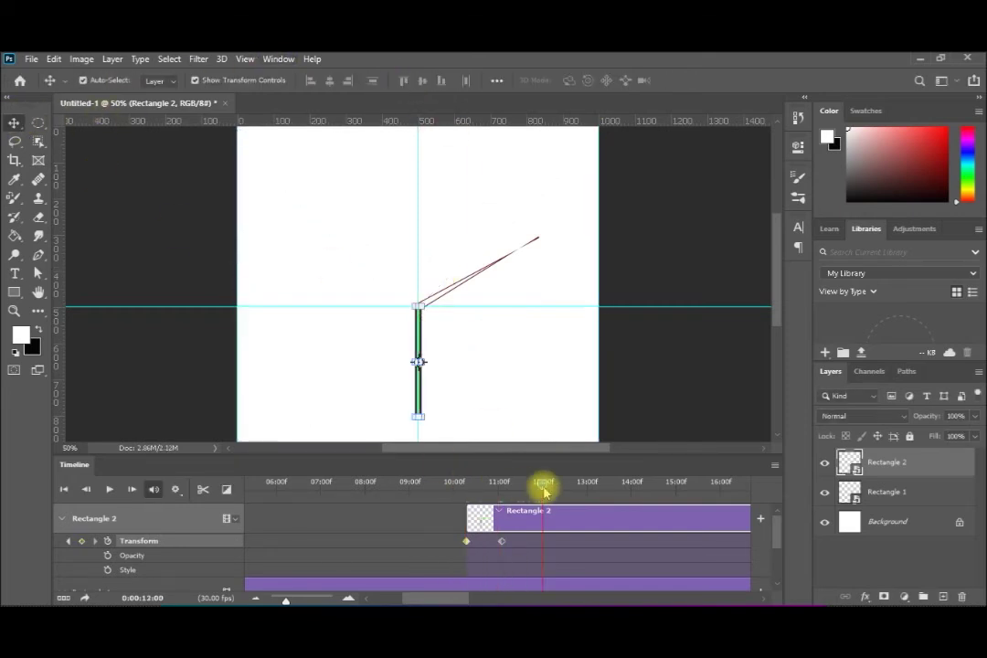
{"action": "key", "text": "ctrl+t"}
{"action": "left_click", "coordinate": [388, 80]}
{"action": "type", "text": "90"}
{"action": "key", "text": "Return"}
{"action": "left_click", "coordinate": [15, 124]}
Step: At just past 13:00 on the timeline, rotate Rectangle 2 another 90° clockwise so that it points straight up
{"action": "left_click", "coordinate": [590, 485]}
{"action": "key", "text": "ctrl+t"}
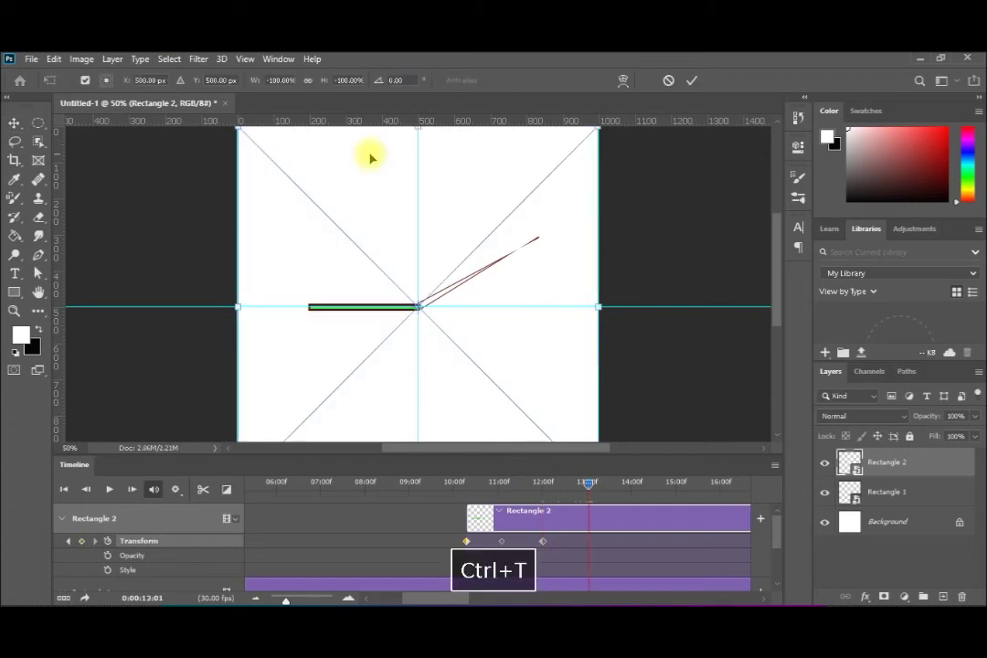
{"action": "left_click", "coordinate": [392, 82]}
{"action": "type", "text": "90"}
{"action": "key", "text": "Return"}
{"action": "left_click", "coordinate": [16, 125]}
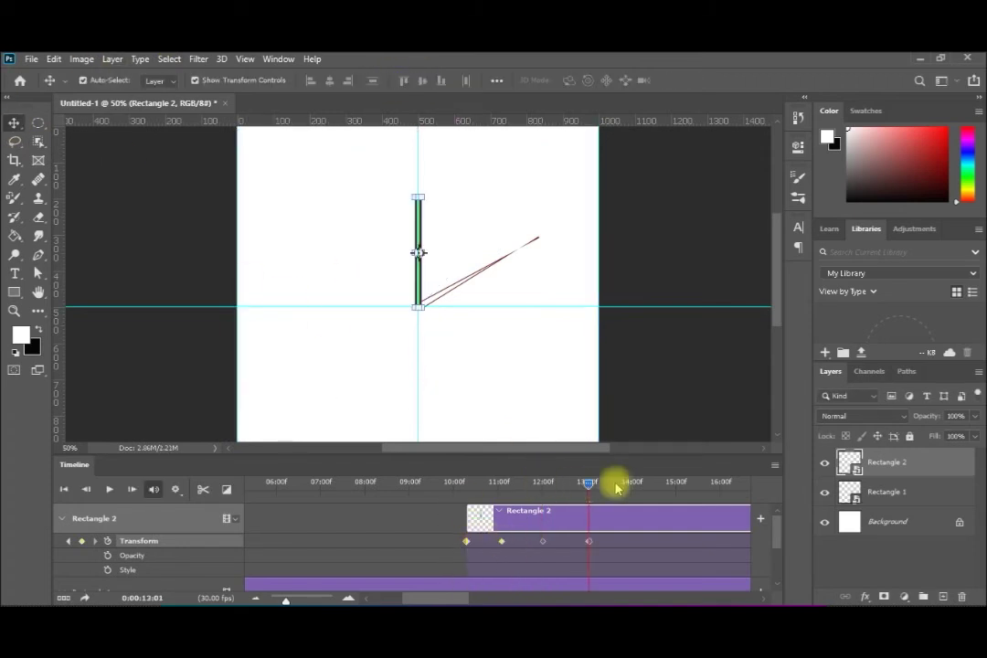
Step: At 0:00:14:00, complete Rectangle 2's full turn with a last 90° clockwise rotation back to pointing right
{"action": "left_click", "coordinate": [503, 540], "text": "shift"}
{"action": "left_click", "coordinate": [631, 482]}
{"action": "key", "text": "ctrl+t"}
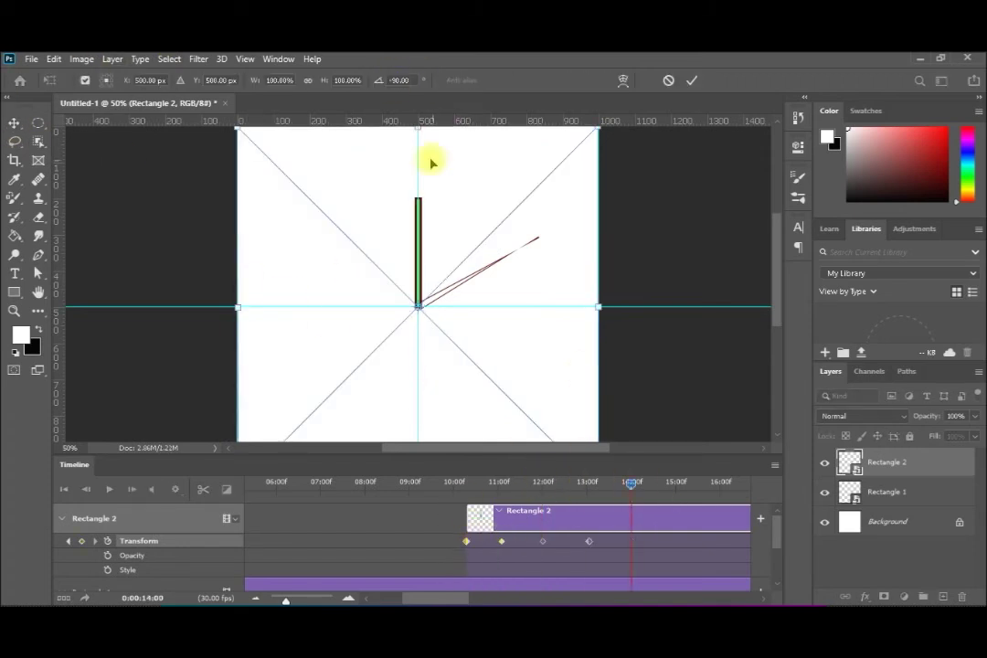
{"action": "left_click", "coordinate": [392, 81]}
{"action": "type", "text": "90"}
{"action": "key", "text": "Return"}
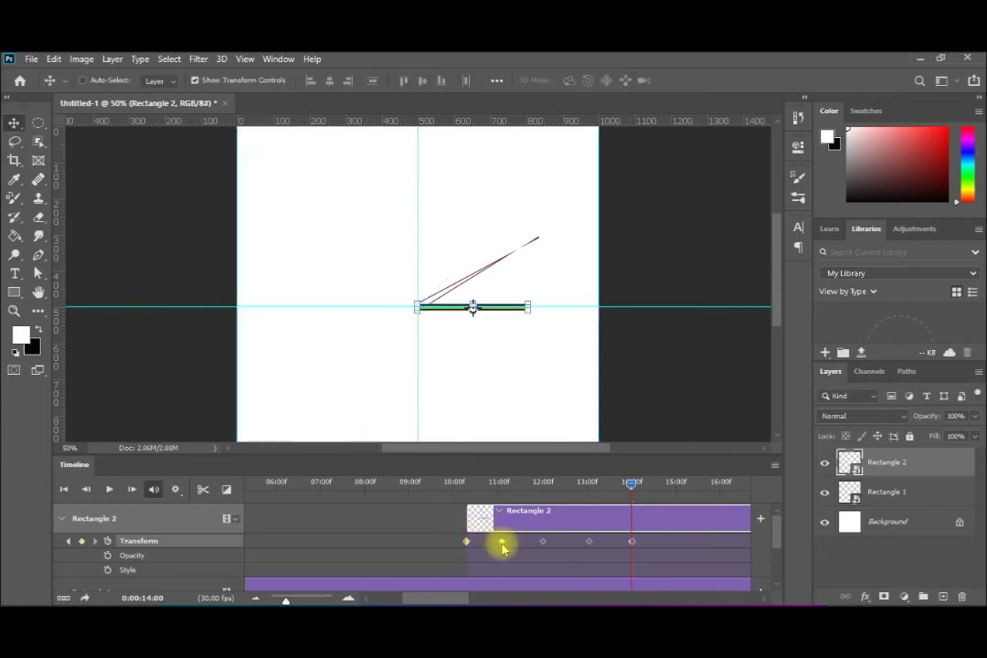
Step: Select all of Rectangle 2's Transform keyframes, copy them and paste the copies at 0:00:14:00
{"action": "left_click", "coordinate": [543, 541], "text": "ctrl"}
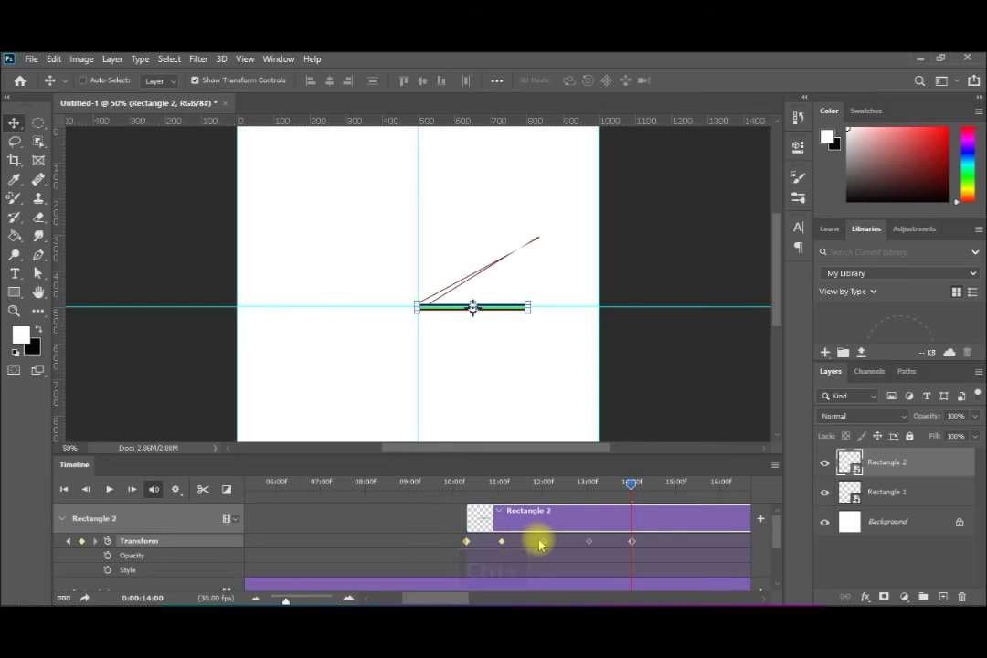
{"action": "left_click", "coordinate": [589, 541], "text": "ctrl"}
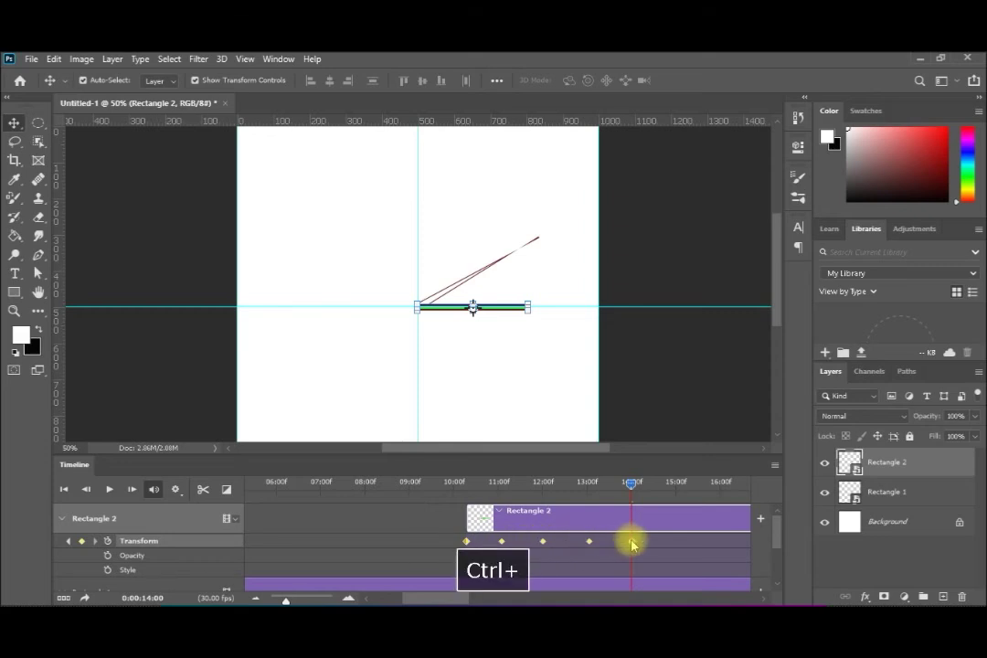
{"action": "right_click", "coordinate": [631, 543]}
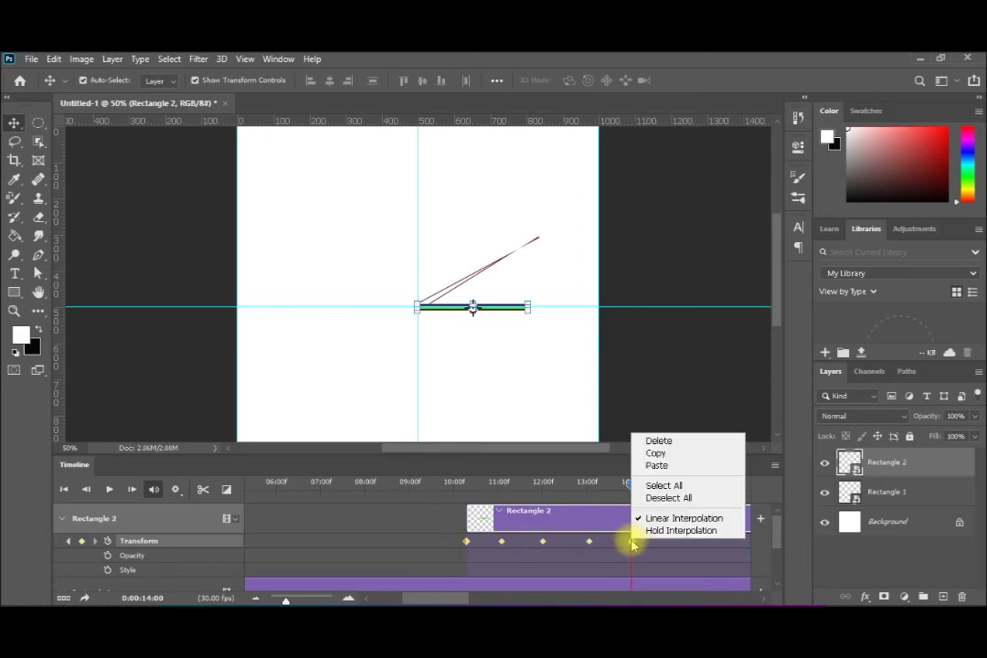
{"action": "left_click", "coordinate": [647, 461]}
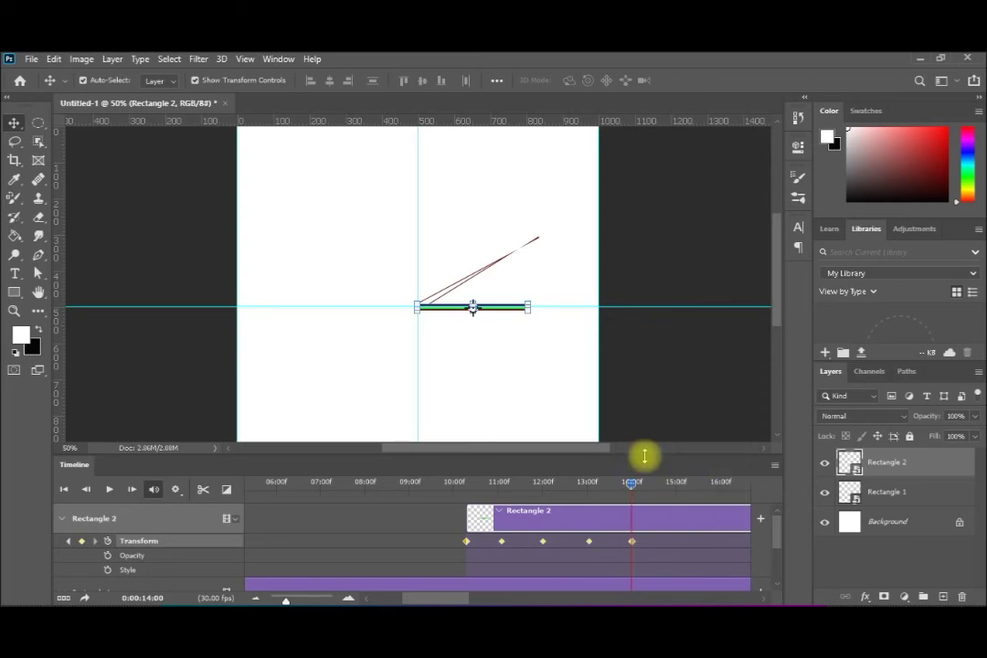
{"action": "right_click", "coordinate": [631, 543]}
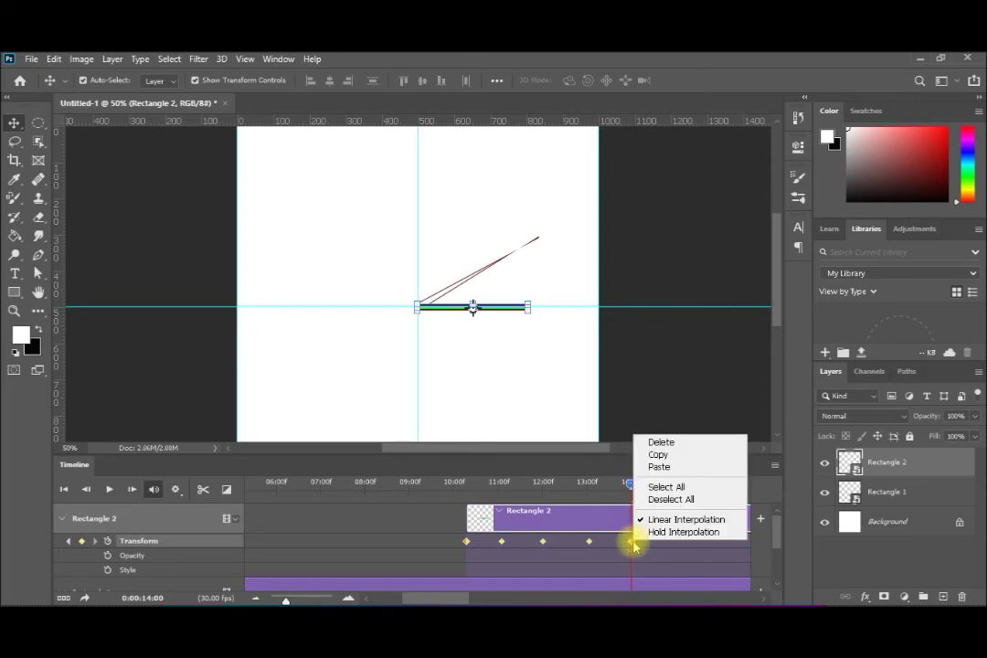
{"action": "left_click", "coordinate": [650, 470]}
Step: Preview Rectangle 2's rotation by playing the timeline from about 0:00:10:05, and stop the playback
{"action": "left_click_drag", "start_coordinate": [632, 488], "coordinate": [460, 492]}
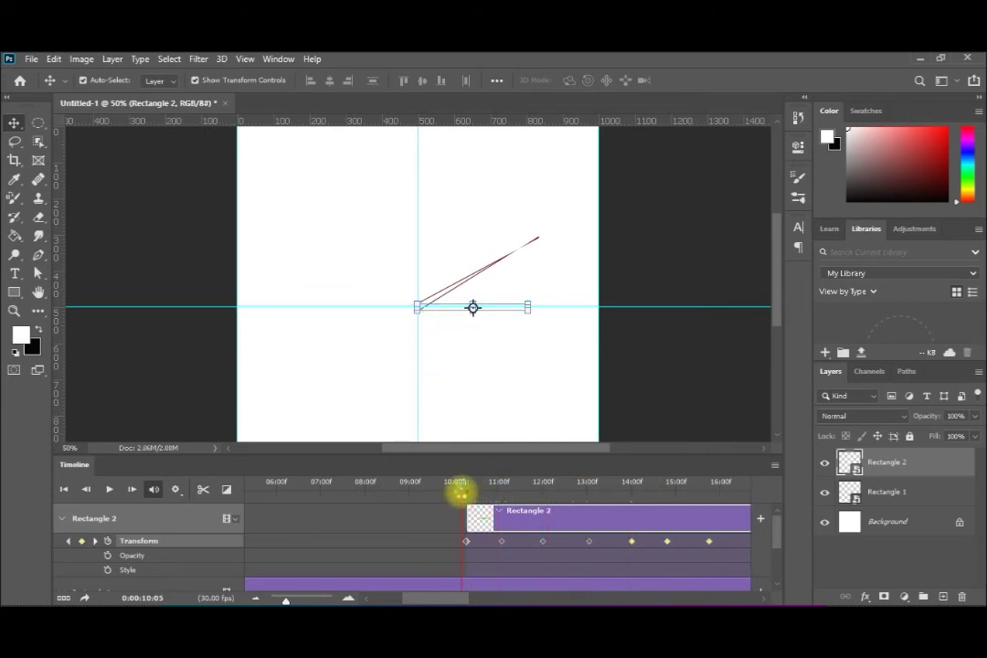
{"action": "left_click", "coordinate": [108, 491]}
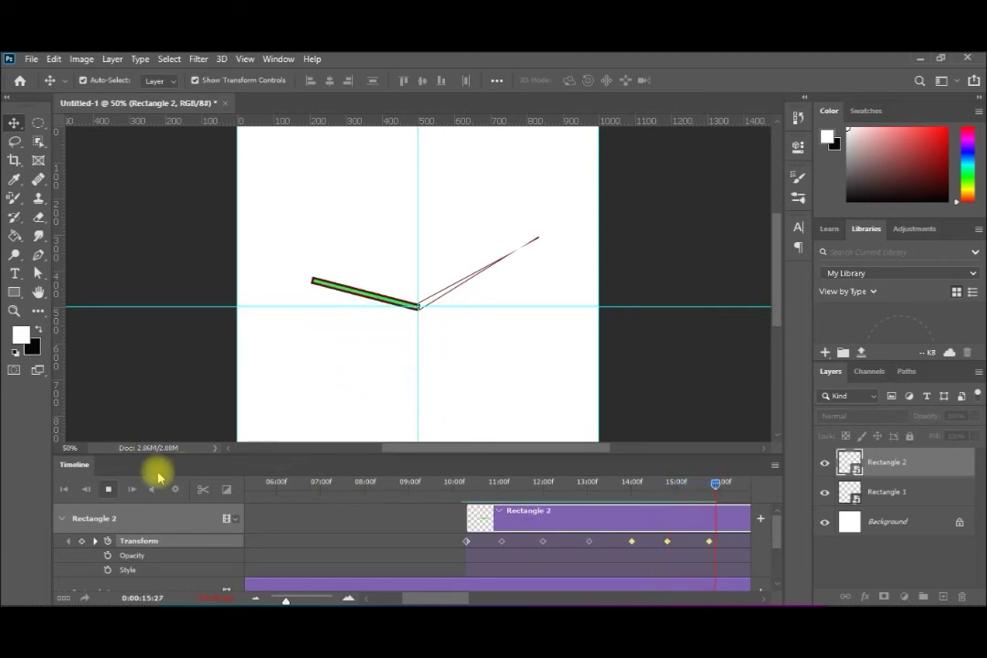
{"action": "left_click", "coordinate": [111, 488]}
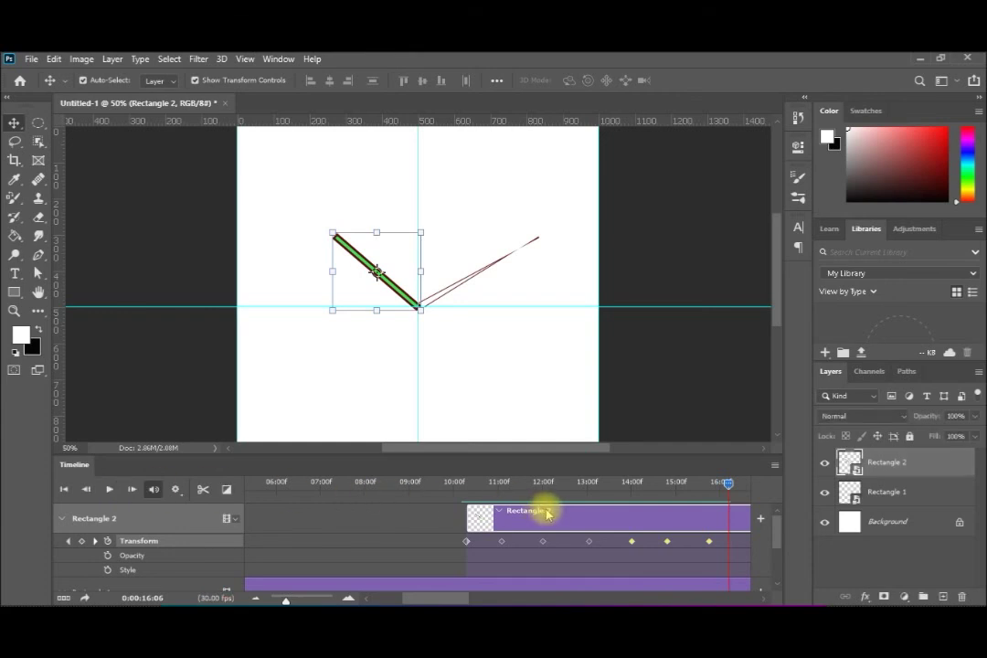
Step: Move Rectangle 2's clip to the start of the timeline and play the animation from the first frame
{"action": "left_click_drag", "start_coordinate": [548, 516], "coordinate": [336, 519]}
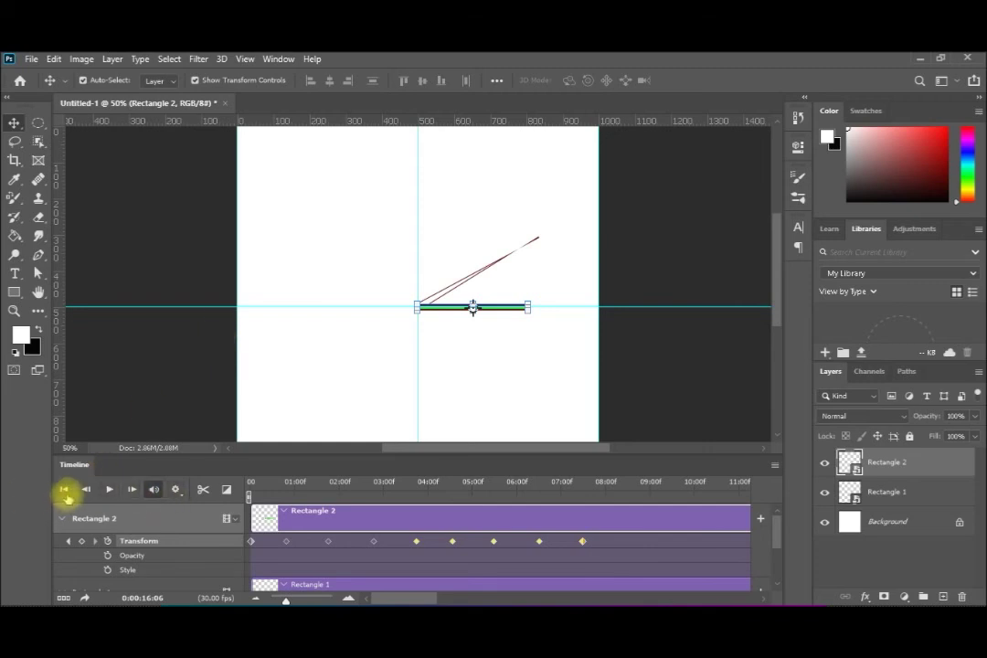
{"action": "left_click", "coordinate": [64, 490]}
{"action": "left_click", "coordinate": [110, 491]}
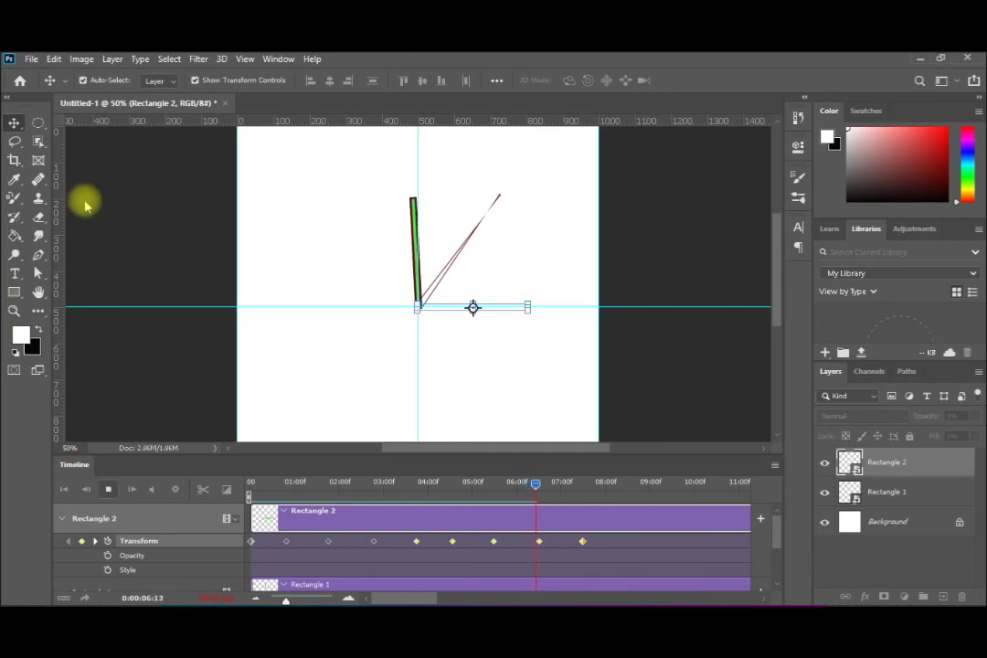
Step: Open clock-big-picture-1.gif, convert its frame animation to a video timeline and play it
{"action": "left_click", "coordinate": [32, 61]}
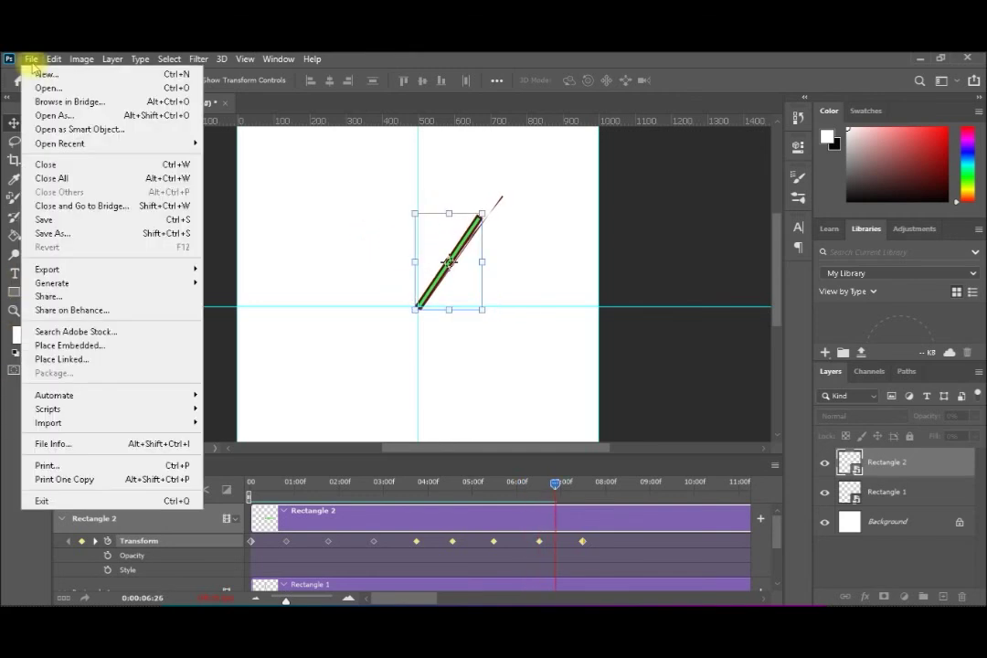
{"action": "left_click", "coordinate": [56, 89]}
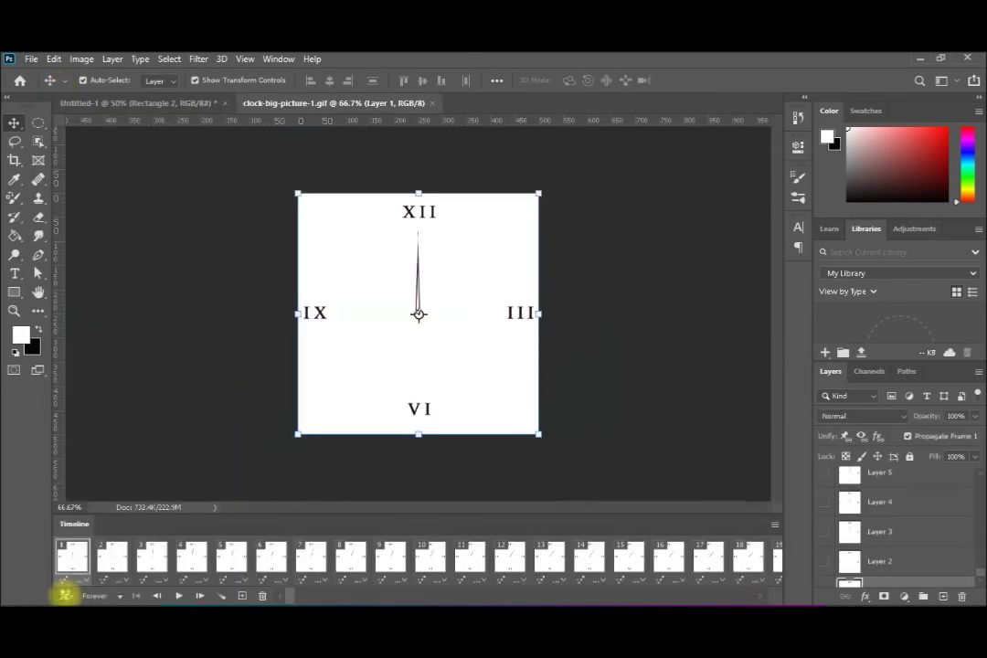
{"action": "left_click", "coordinate": [64, 595]}
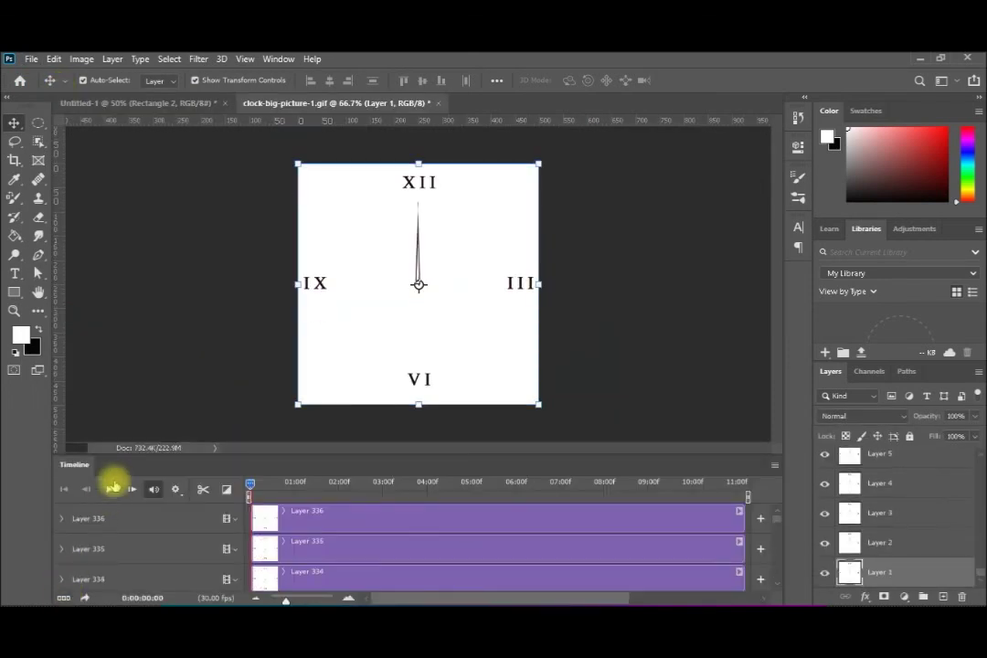
{"action": "left_click", "coordinate": [110, 490]}
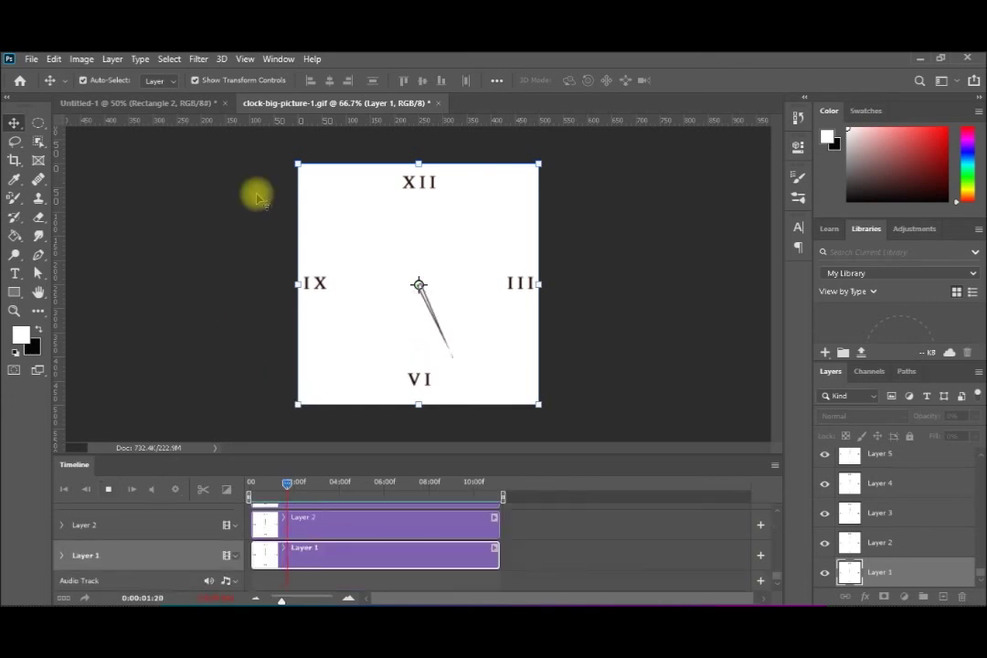
Step: Return to Untitled-1 and add the text "12" on the vertical guide near the canvas's upper edge
{"action": "left_click", "coordinate": [167, 104]}
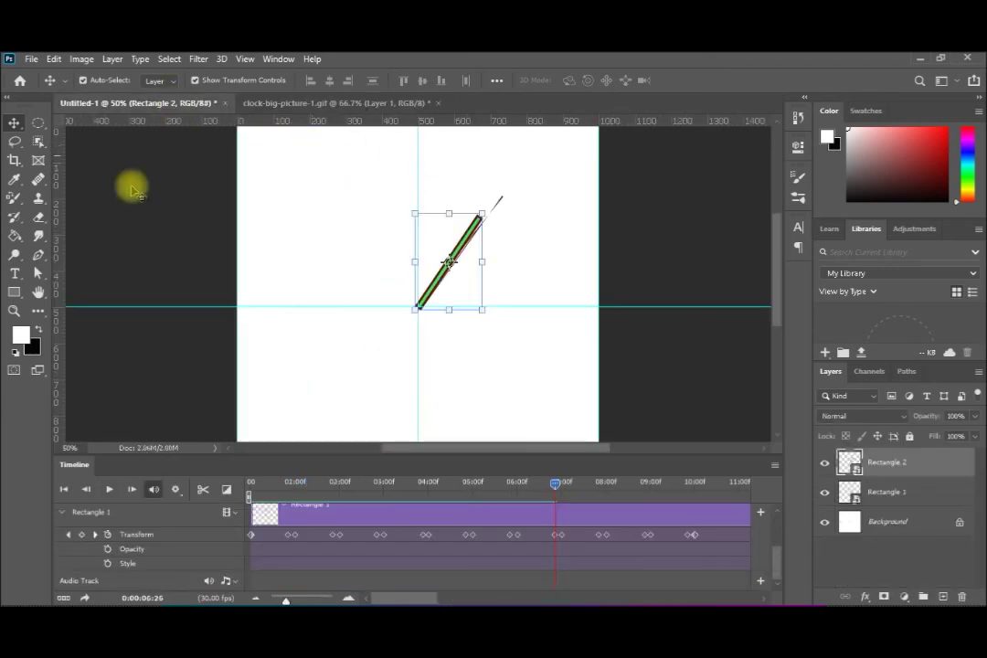
{"action": "left_click", "coordinate": [15, 273]}
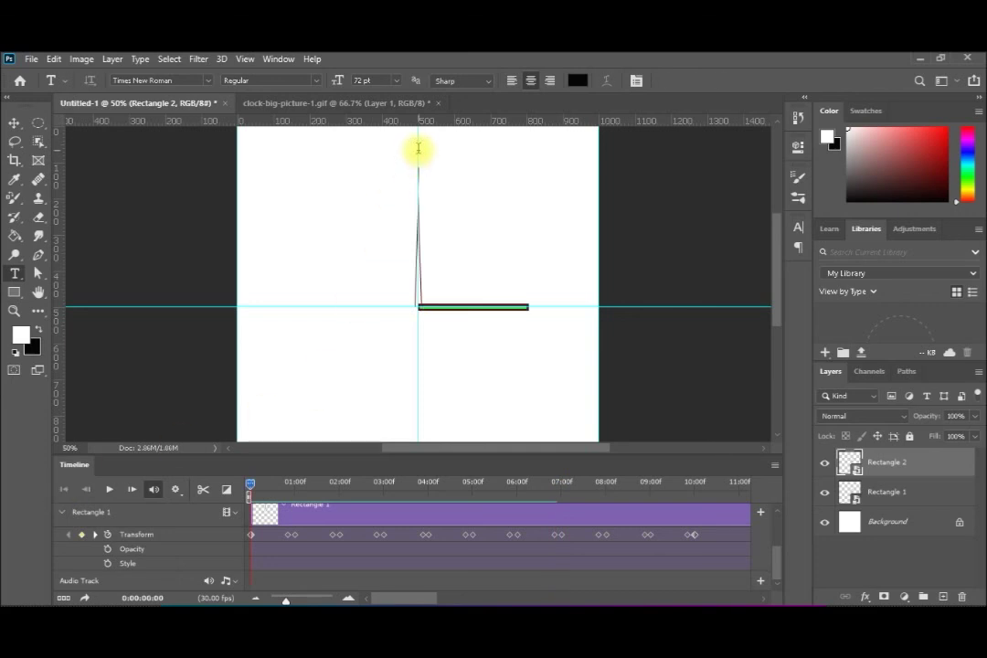
{"action": "left_click", "coordinate": [418, 148]}
{"action": "type", "text": "12"}
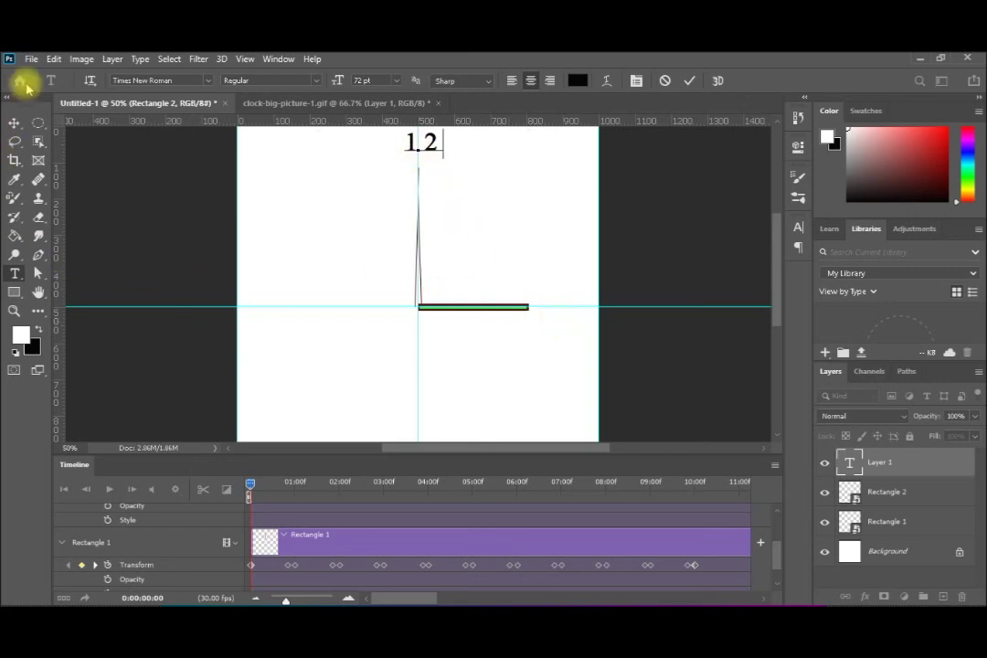
{"action": "left_click", "coordinate": [15, 122]}
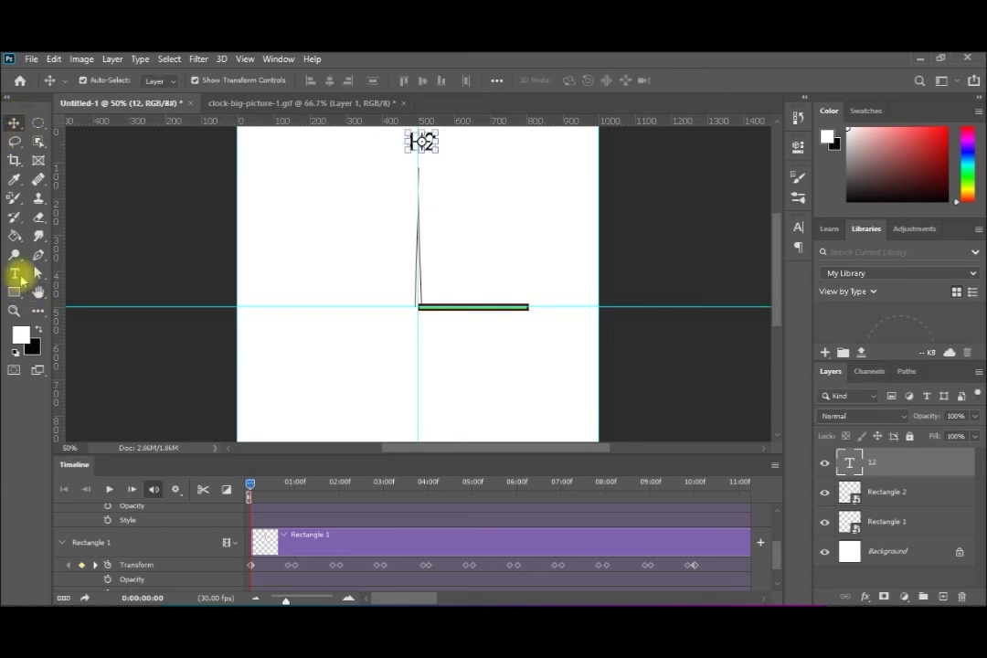
Step: Add the text "3" on the horizontal guide near the canvas's right edge
{"action": "key", "text": "t"}
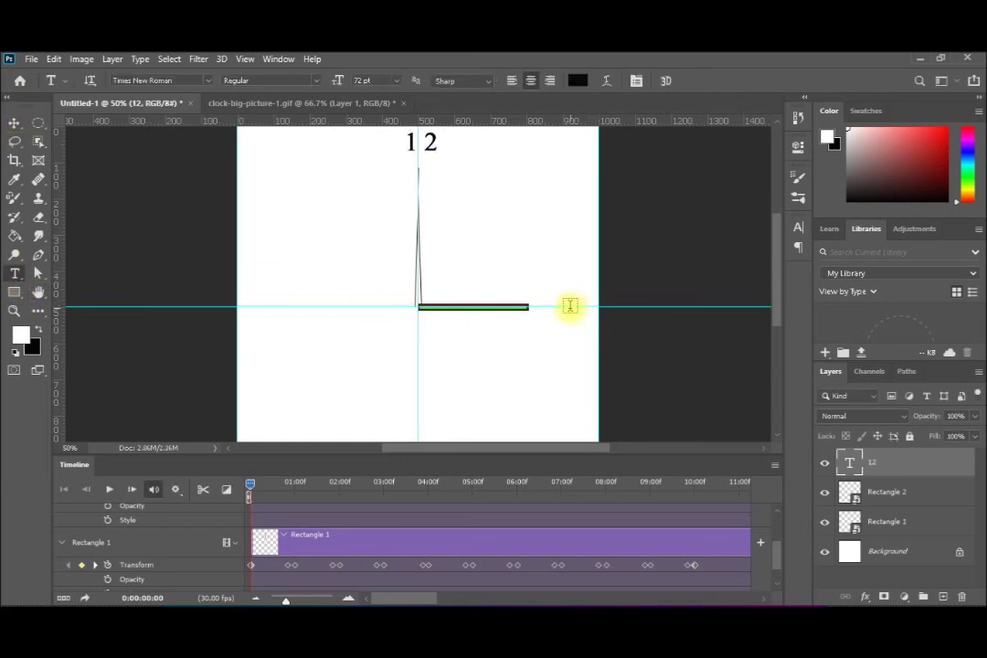
{"action": "left_click", "coordinate": [569, 305]}
{"action": "type", "text": "3"}
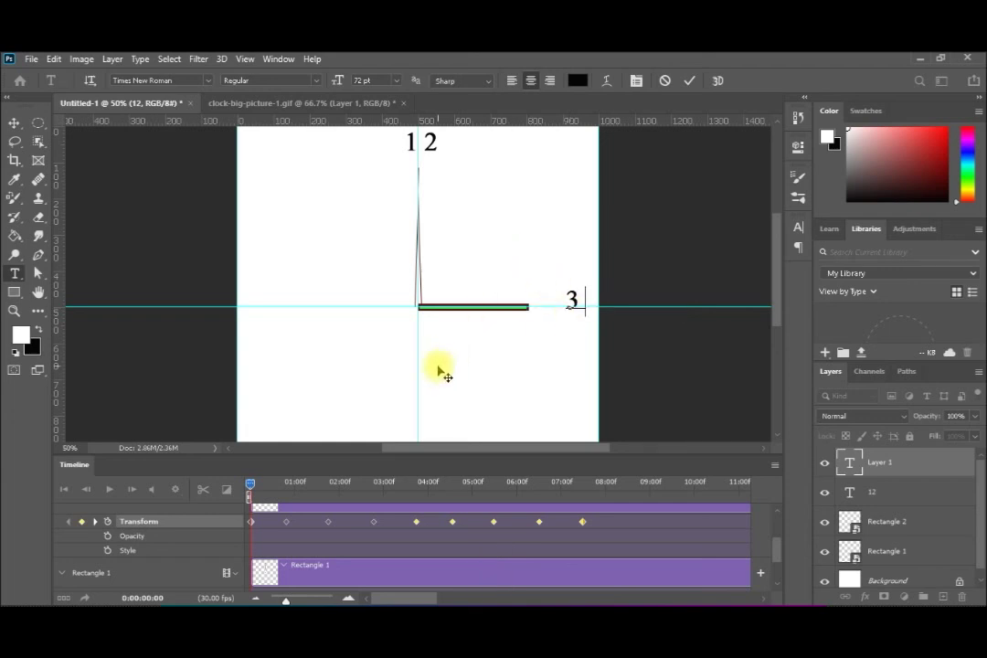
{"action": "left_click", "coordinate": [14, 125]}
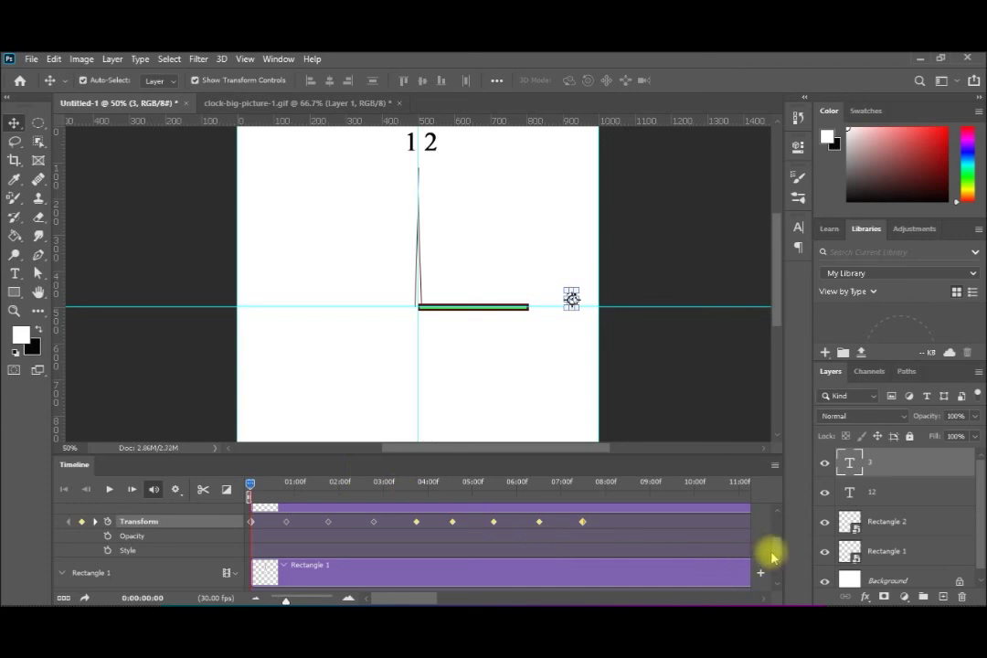
Step: Extend the end of the "3" text clip to just before 11:00 and play the animation from the start
{"action": "left_click_drag", "start_coordinate": [777, 552], "coordinate": [777, 517]}
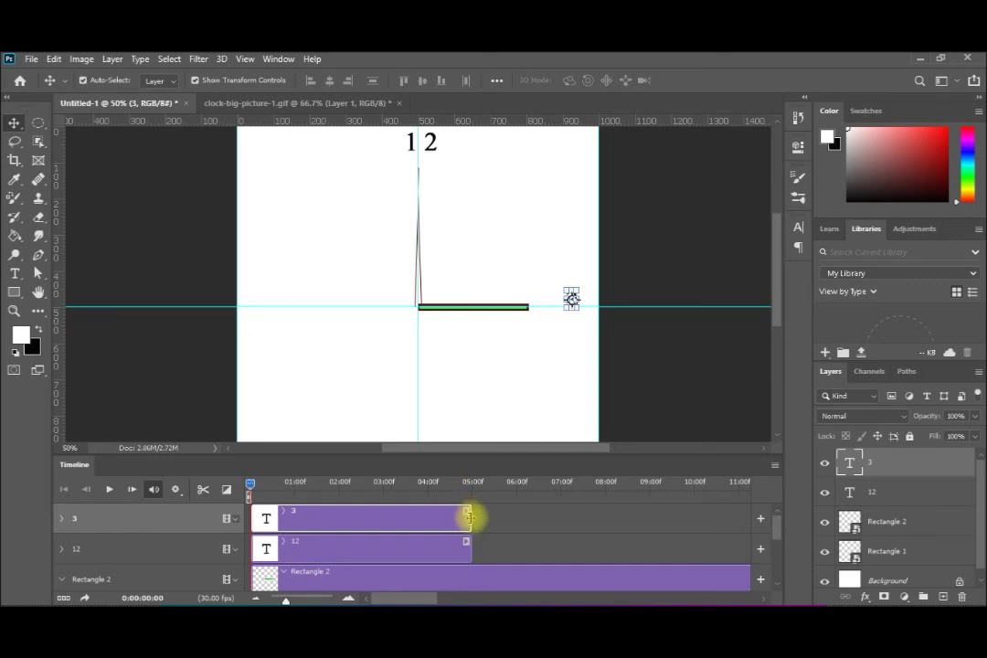
{"action": "left_click", "coordinate": [511, 521]}
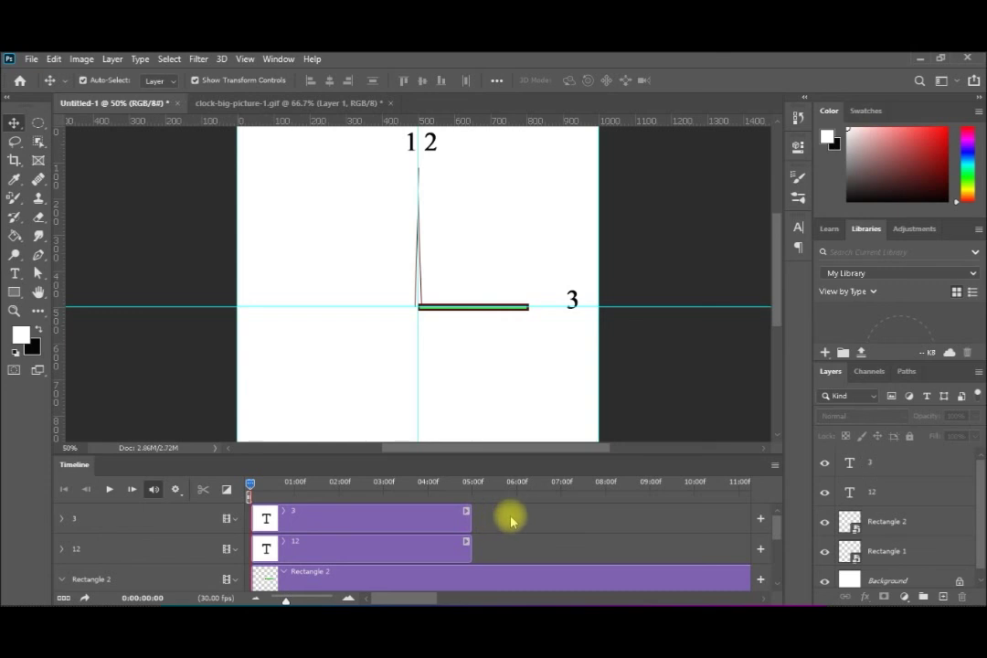
{"action": "left_click_drag", "start_coordinate": [469, 518], "coordinate": [258, 542]}
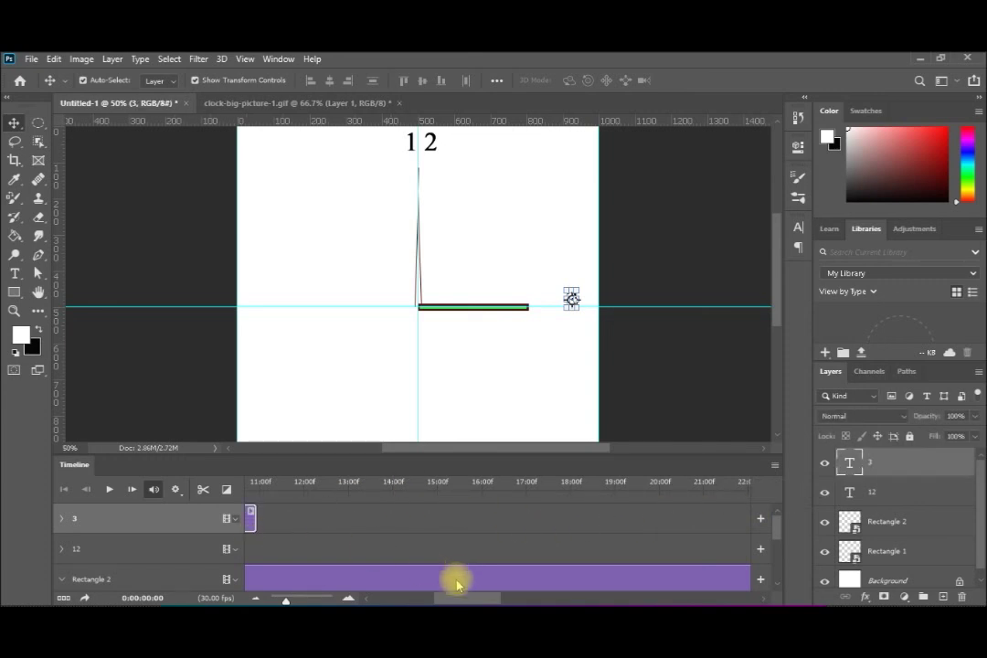
{"action": "left_click_drag", "start_coordinate": [456, 598], "coordinate": [375, 595]}
{"action": "left_click", "coordinate": [108, 491]}
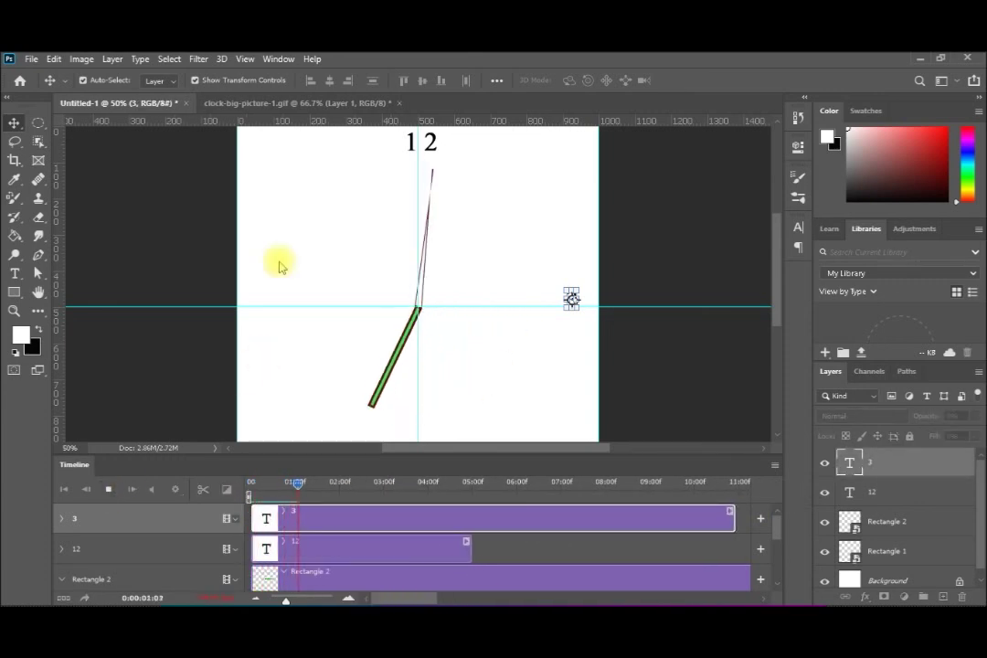